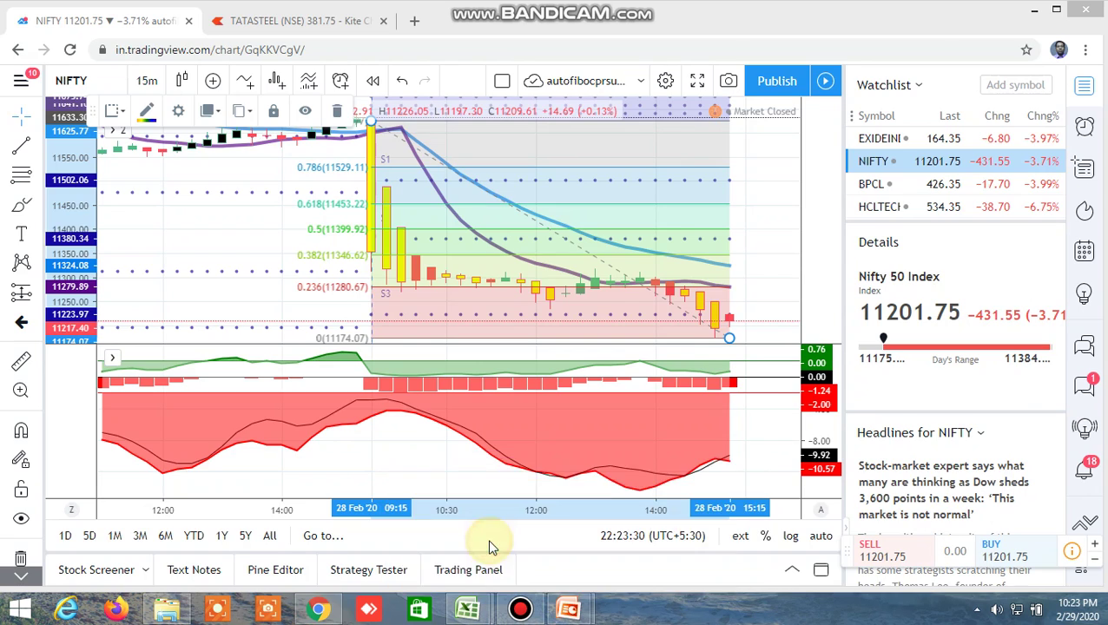
Step: Switch to PowerPoint and view the SAFE STOCK TRADING AND INVESTMENT title slide and the DISCALAIMER presentation
{"action": "left_click", "coordinate": [494, 548]}
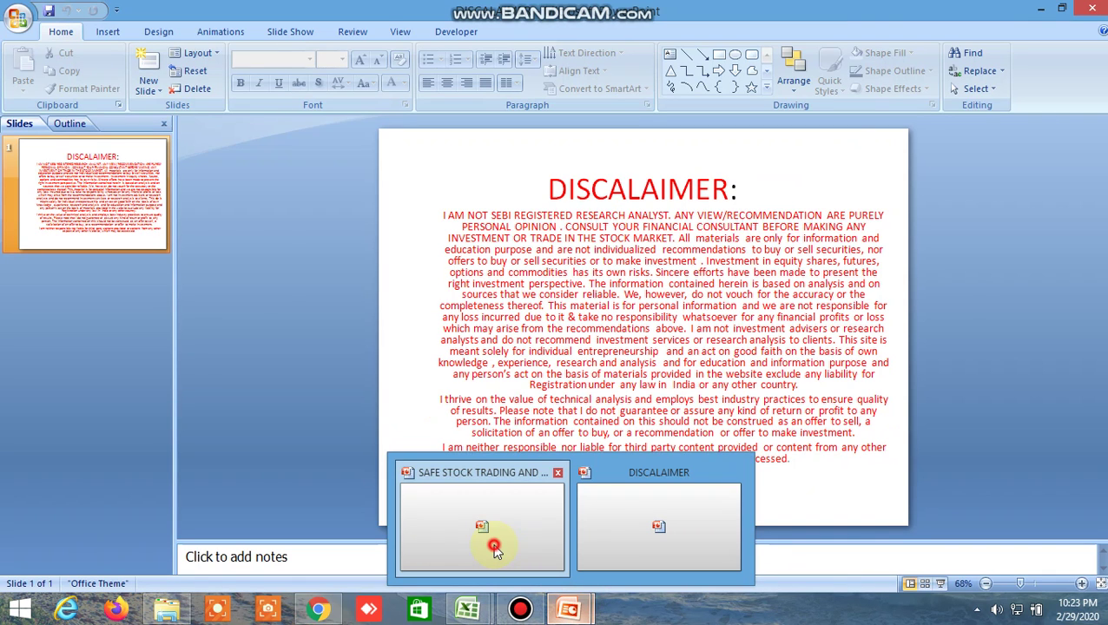
{"action": "mouse_move", "coordinate": [568, 607]}
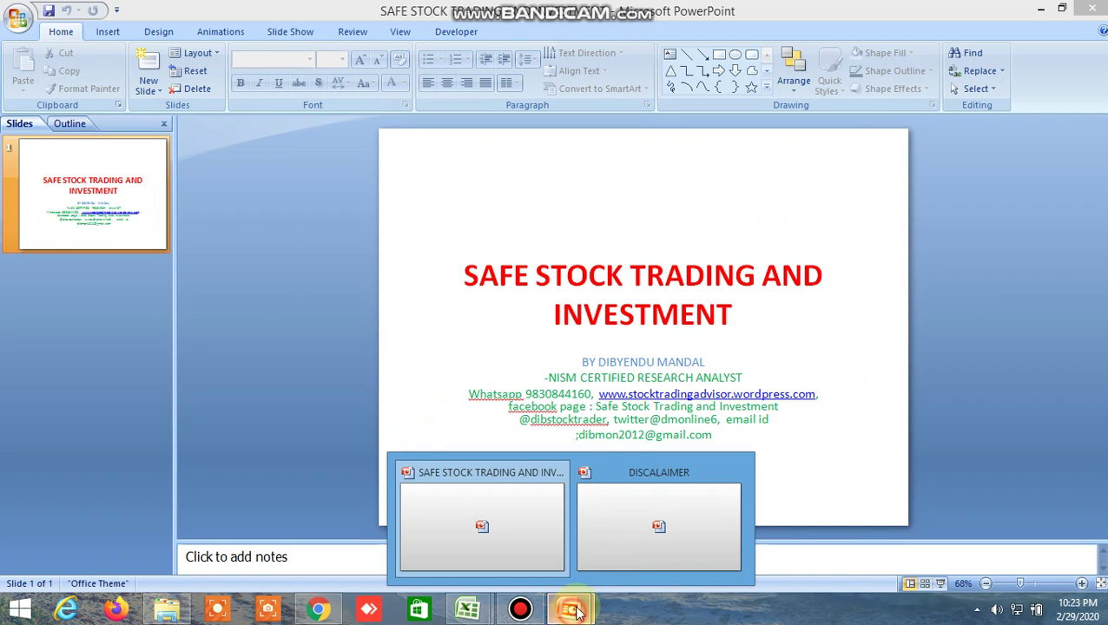
{"action": "left_click", "coordinate": [658, 530]}
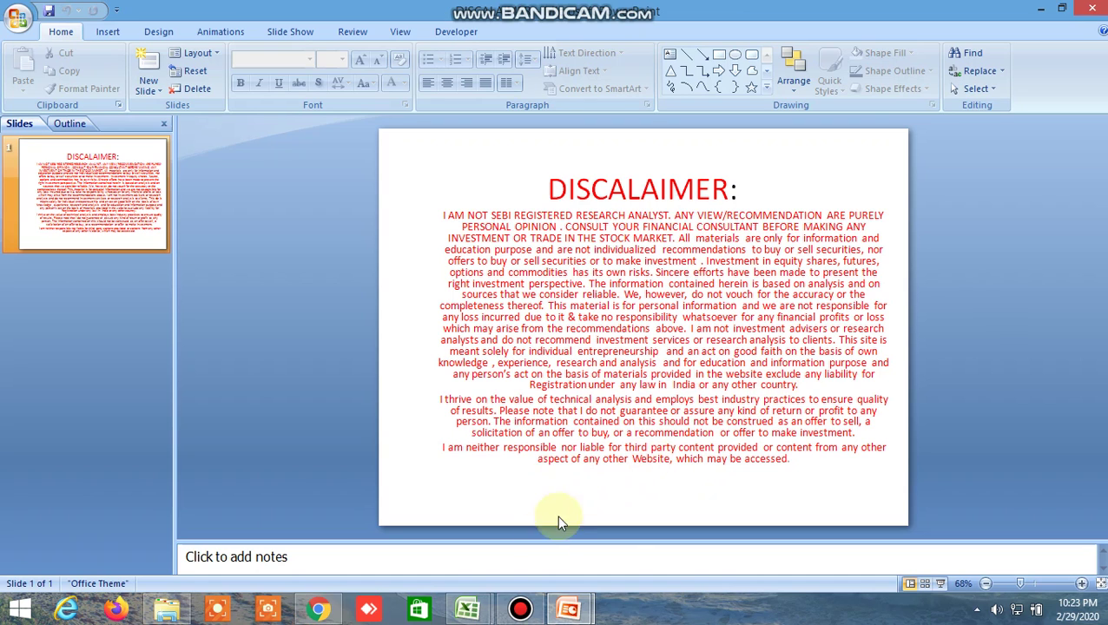
Step: Switch to the buy and sell level screener workbook in Excel and review the BUY ABOVE column with its buy target columns
{"action": "mouse_move", "coordinate": [469, 612]}
{"action": "left_click", "coordinate": [386, 473]}
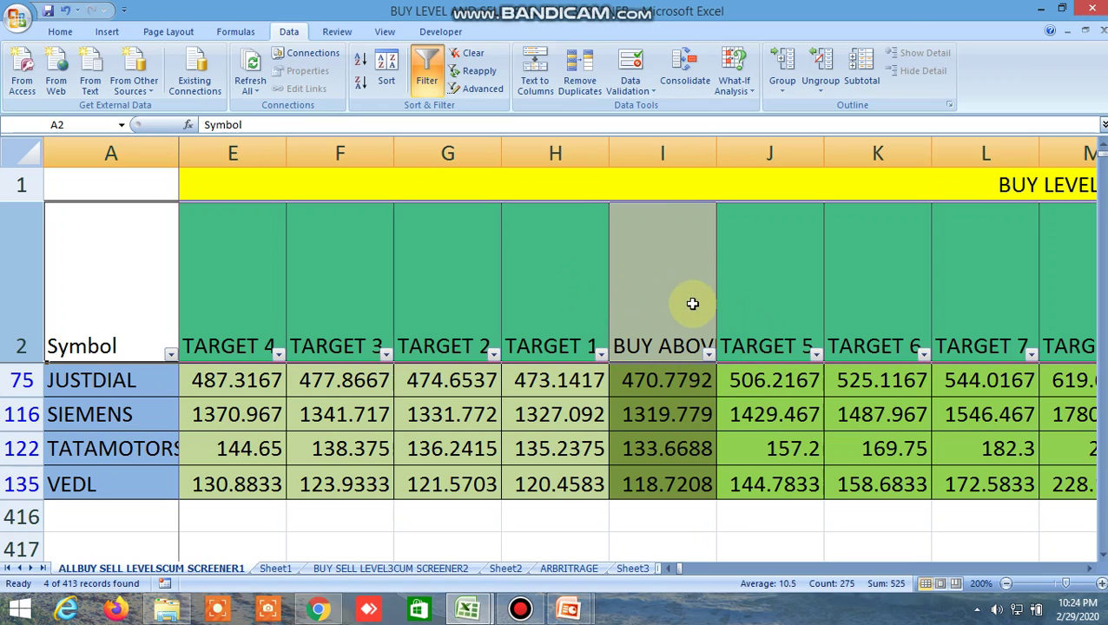
{"action": "left_click", "coordinate": [663, 289]}
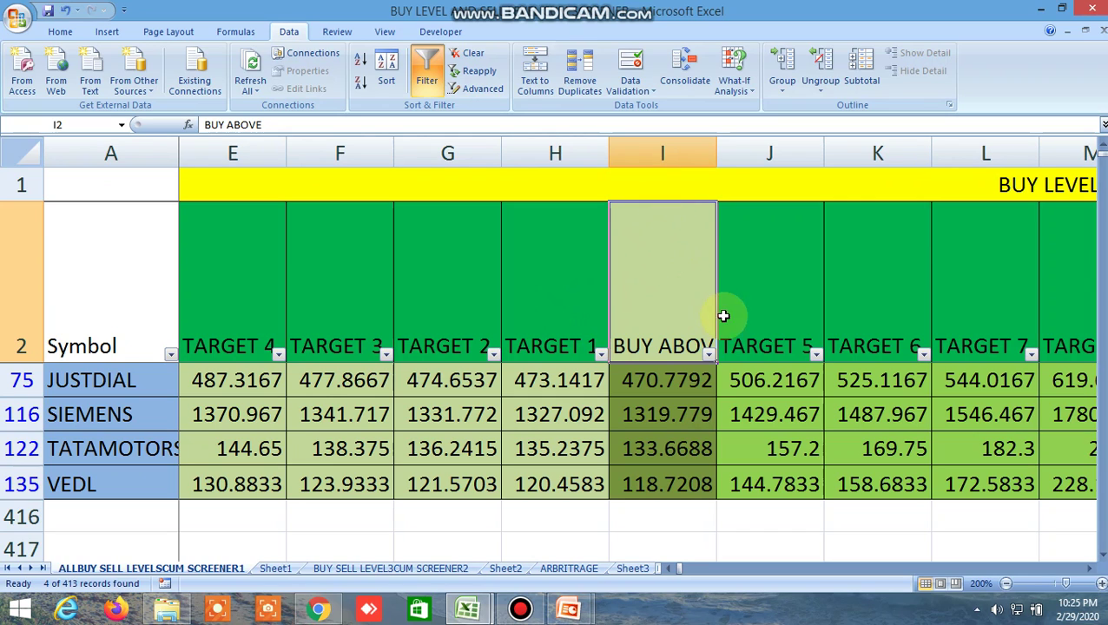
{"action": "left_click", "coordinate": [664, 298]}
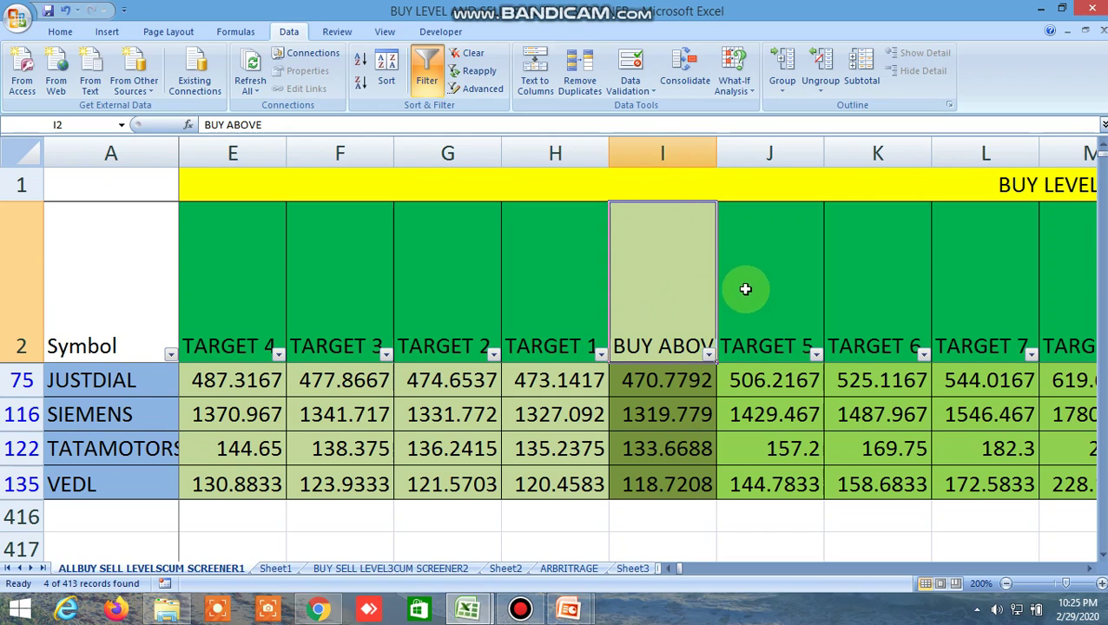
{"action": "left_click", "coordinate": [781, 192]}
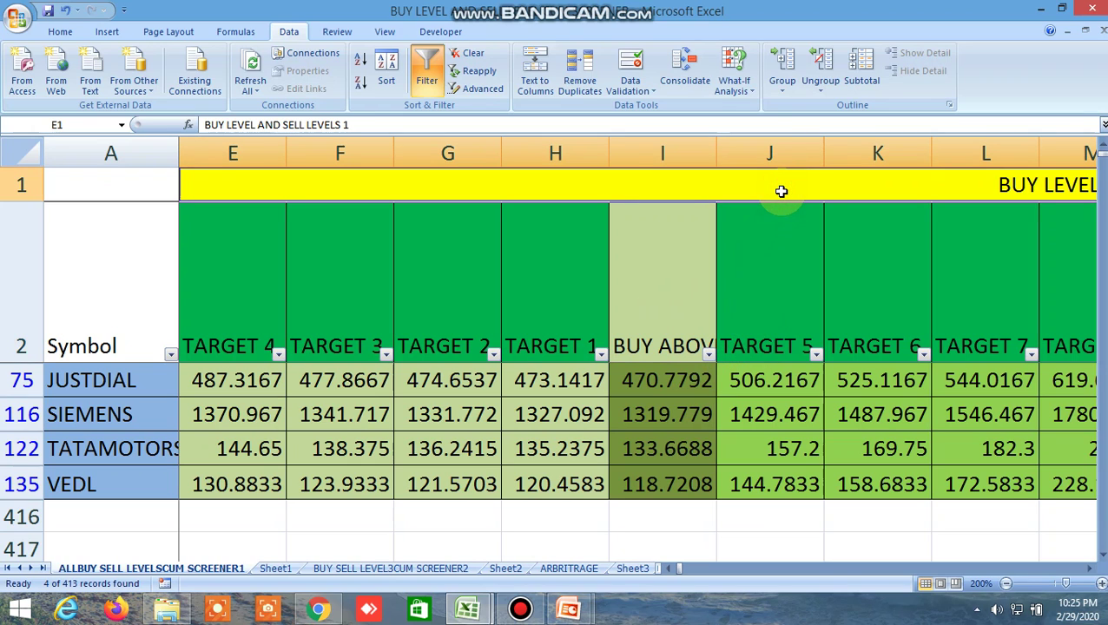
{"action": "left_click", "coordinate": [664, 292]}
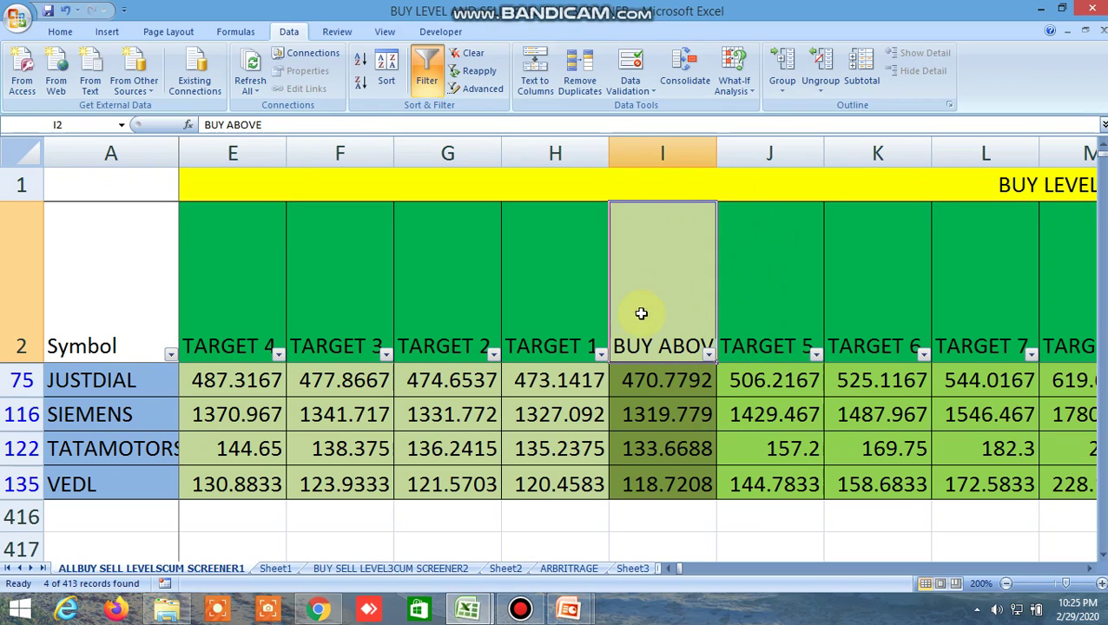
{"action": "left_click", "coordinate": [565, 310]}
{"action": "left_click", "coordinate": [196, 280]}
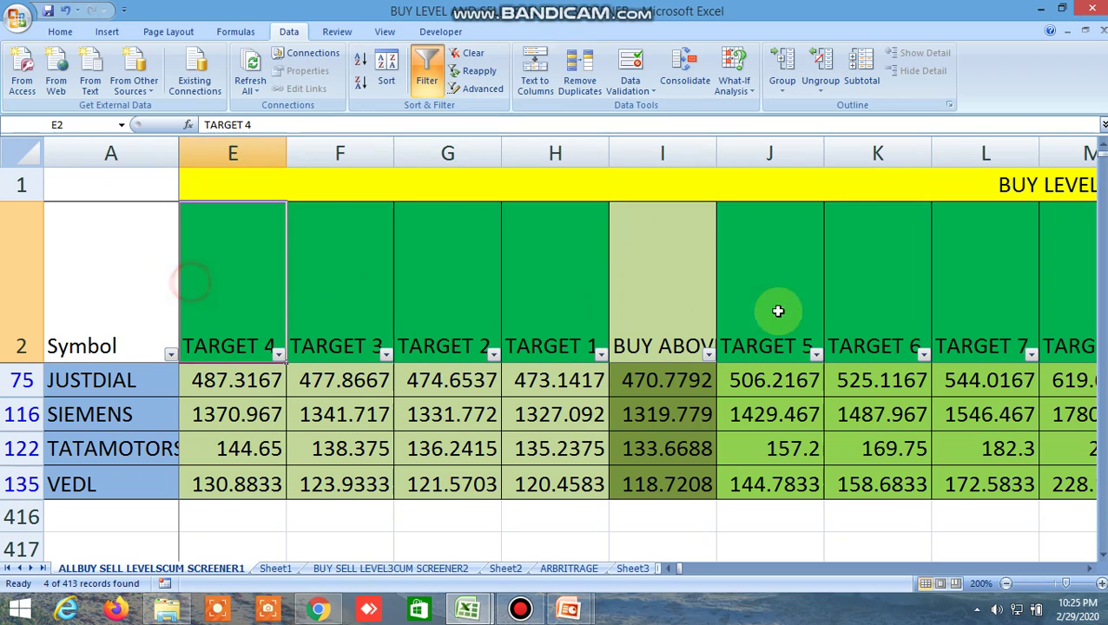
{"action": "left_click", "coordinate": [767, 301]}
Step: Review the Sell below column and its sell target columns through Target 8
{"action": "left_click", "coordinate": [1088, 570]}
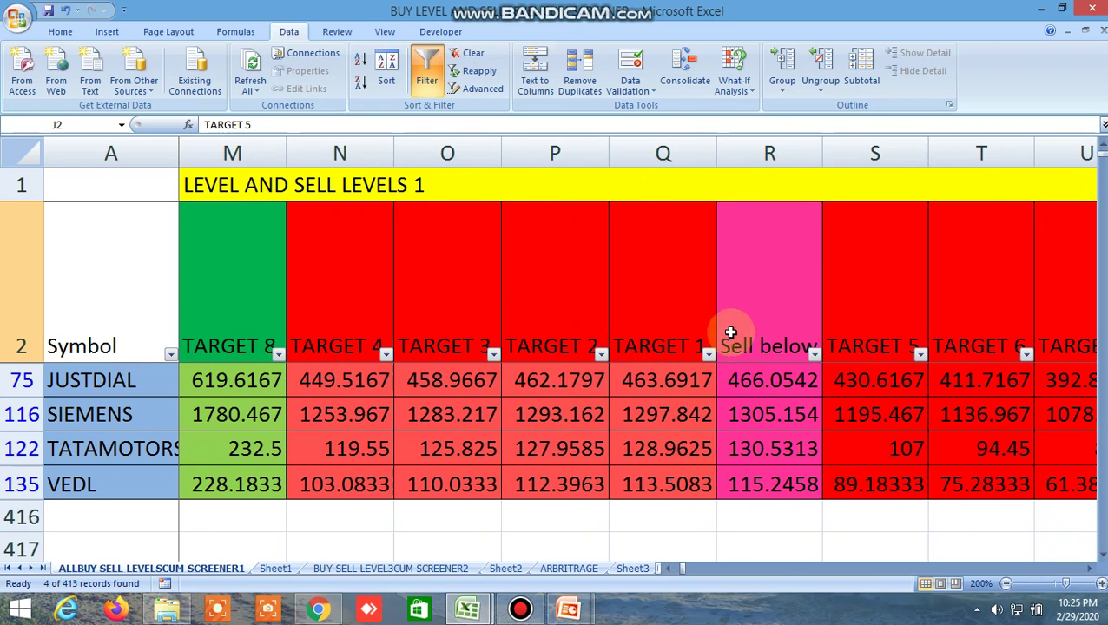
{"action": "left_click", "coordinate": [764, 289]}
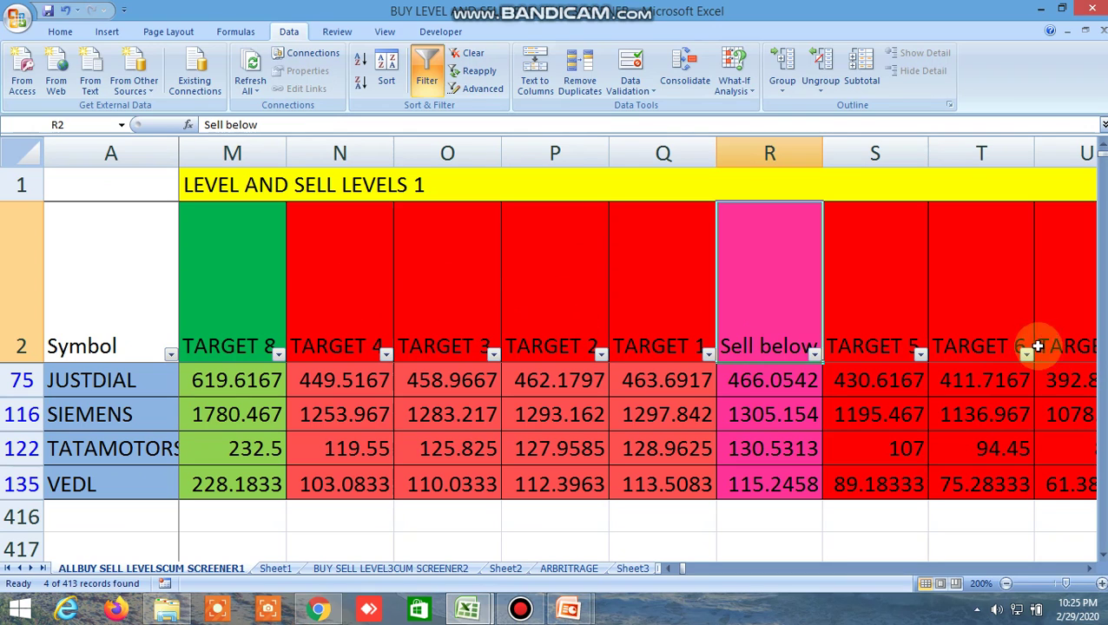
{"action": "left_click", "coordinate": [1090, 569]}
{"action": "left_click", "coordinate": [1090, 569]}
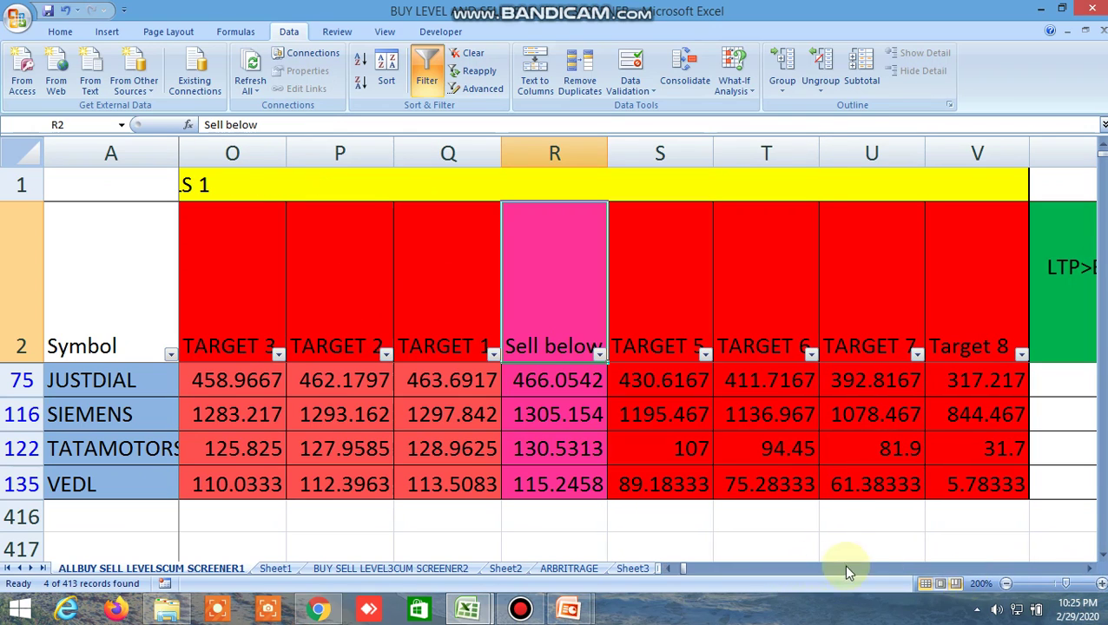
Step: Go back over the HIGH, LOW and CLOSE columns, then review the BUY LEVEL AND SELL LEVELS 2 section
{"action": "left_click_drag", "start_coordinate": [684, 566], "coordinate": [678, 568]}
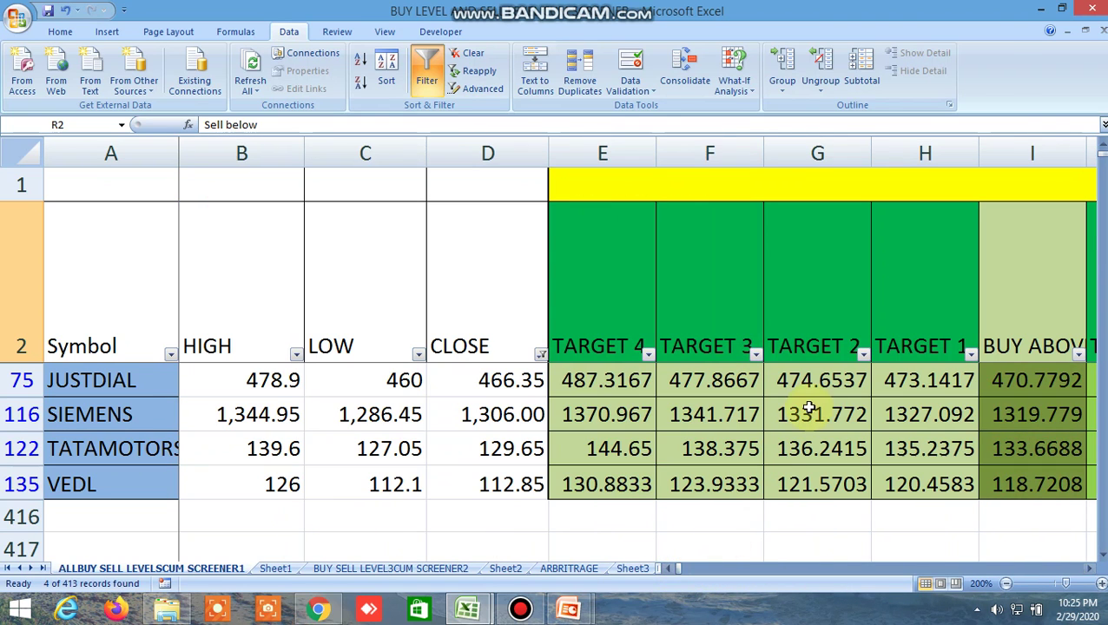
{"action": "left_click", "coordinate": [1090, 569]}
{"action": "left_click", "coordinate": [1090, 568]}
{"action": "left_click", "coordinate": [1090, 568]}
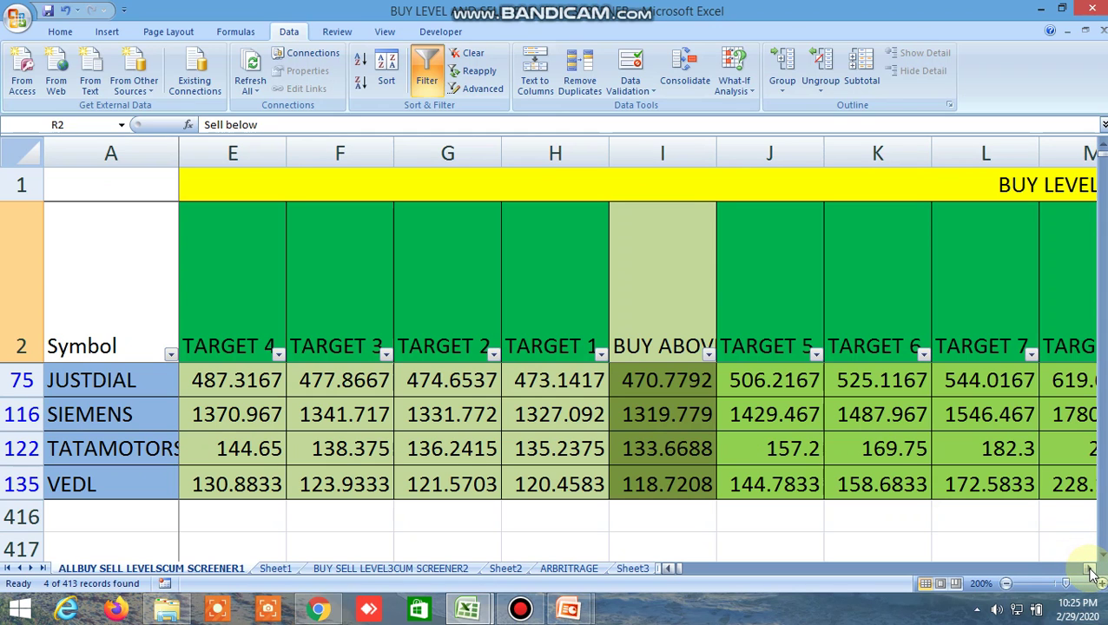
{"action": "left_click_drag", "start_coordinate": [1091, 573], "coordinate": [1090, 573]}
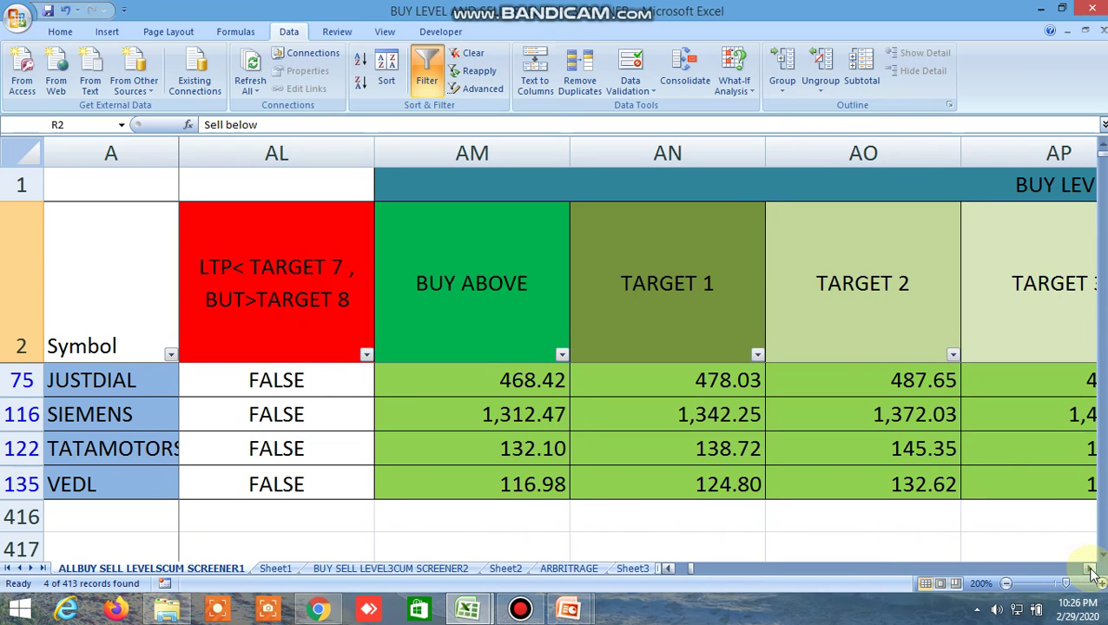
{"action": "left_click", "coordinate": [1091, 573]}
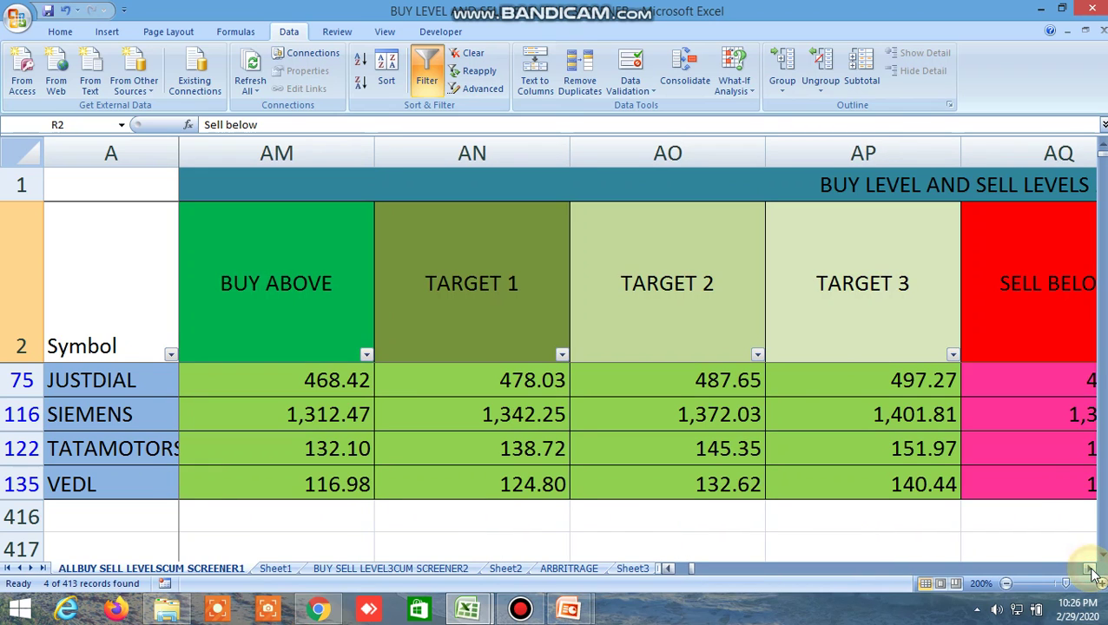
{"action": "left_click", "coordinate": [946, 189]}
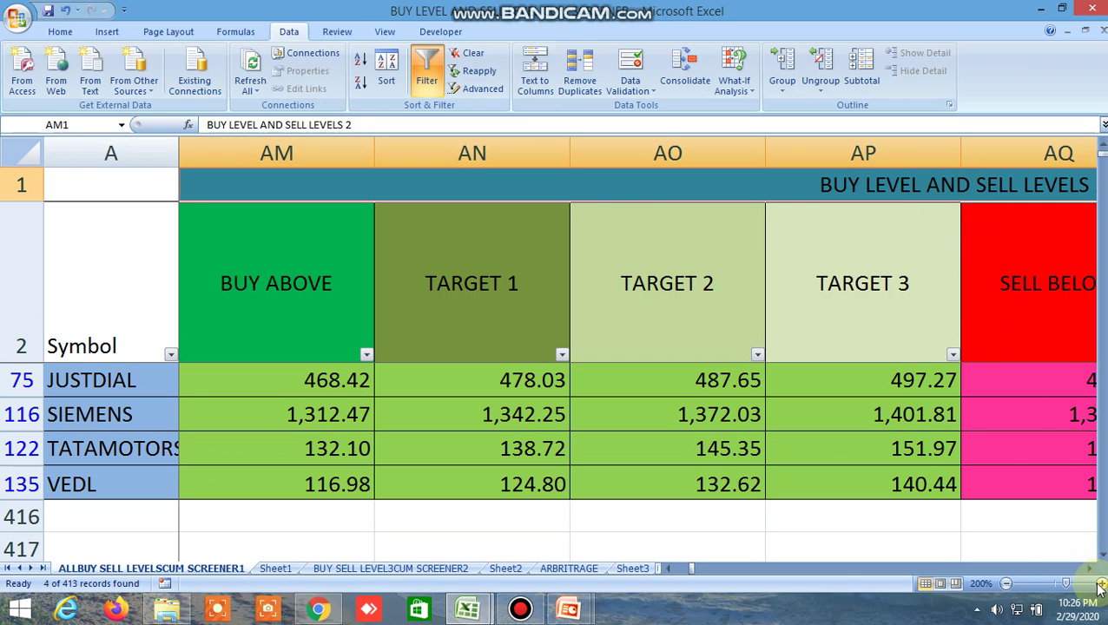
Step: Review the R1 to R7 resistance columns, the S1 support column and the PIVOT POINT section
{"action": "left_click_drag", "start_coordinate": [1091, 569], "coordinate": [1096, 570]}
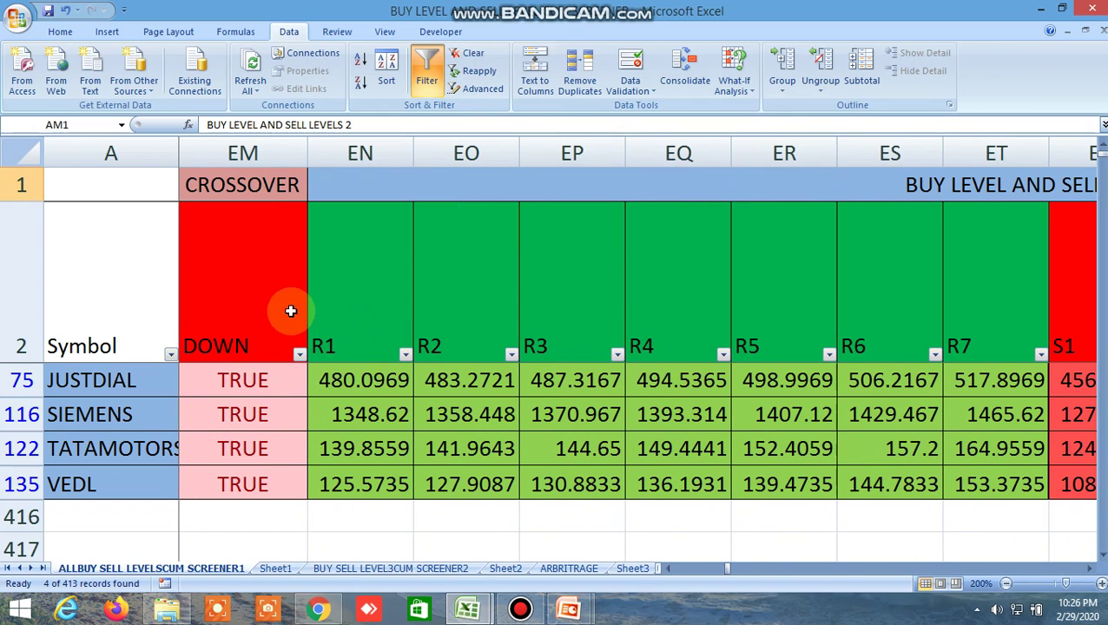
{"action": "left_click", "coordinate": [353, 297]}
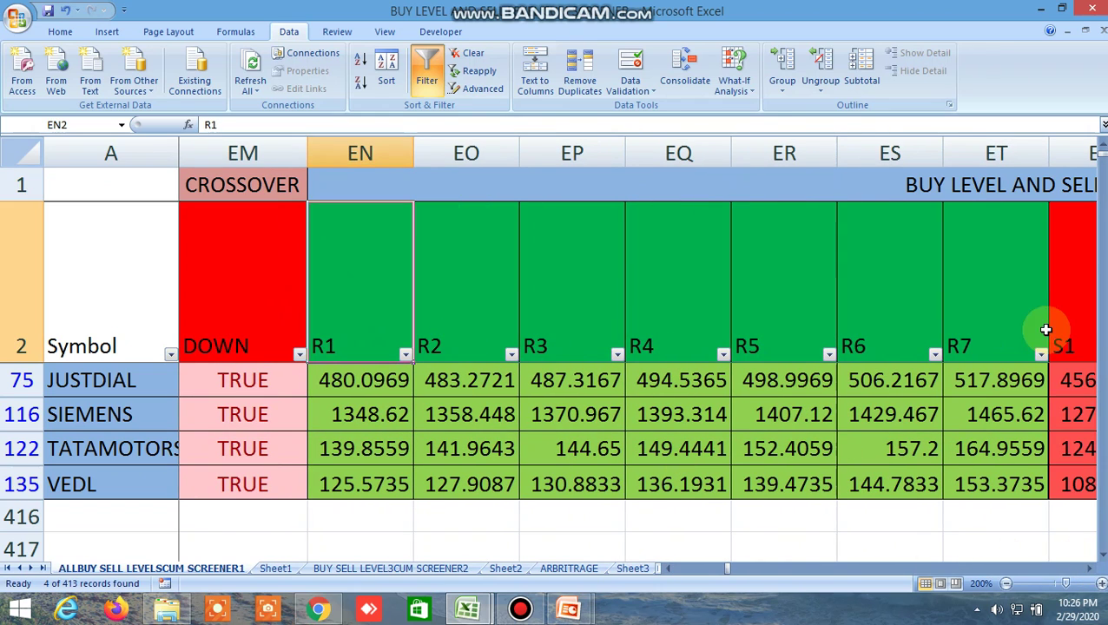
{"action": "left_click", "coordinate": [1068, 317]}
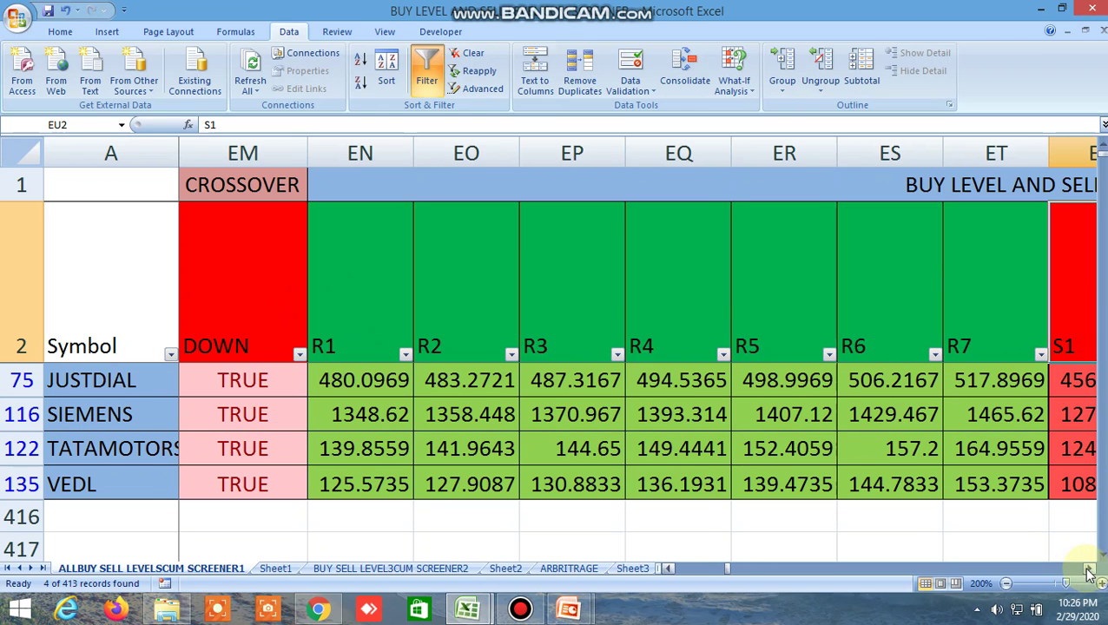
{"action": "left_click_drag", "start_coordinate": [1089, 573], "coordinate": [1089, 573]}
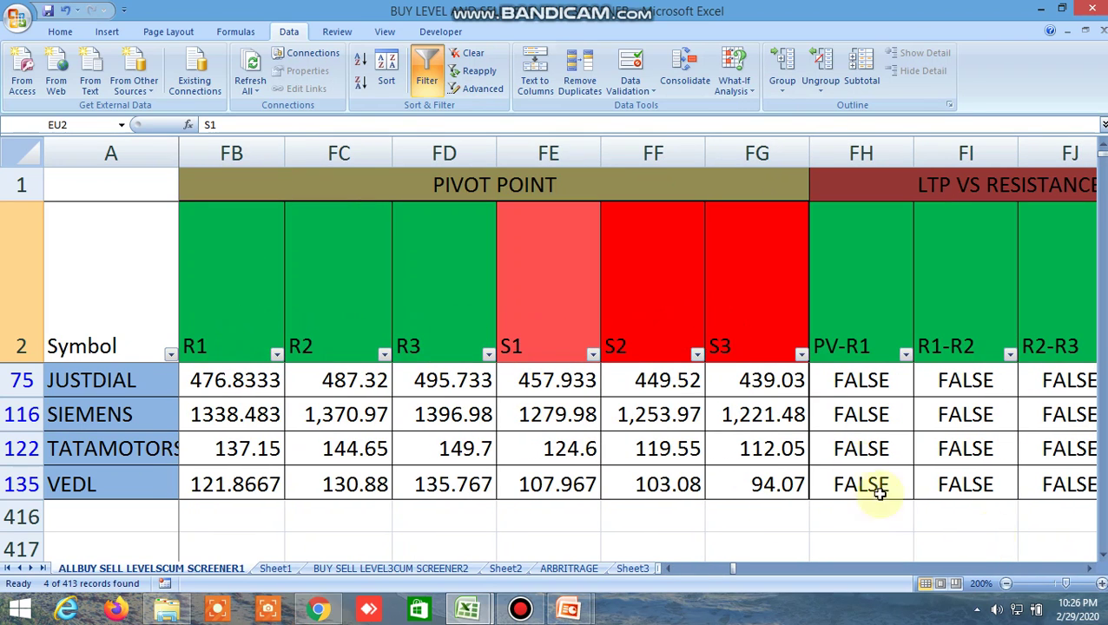
Step: Review the TOP LINE, MID LINE and BOTTOM LINE columns of the TIRONE LEVEL section
{"action": "left_click_drag", "start_coordinate": [1089, 573], "coordinate": [1085, 568]}
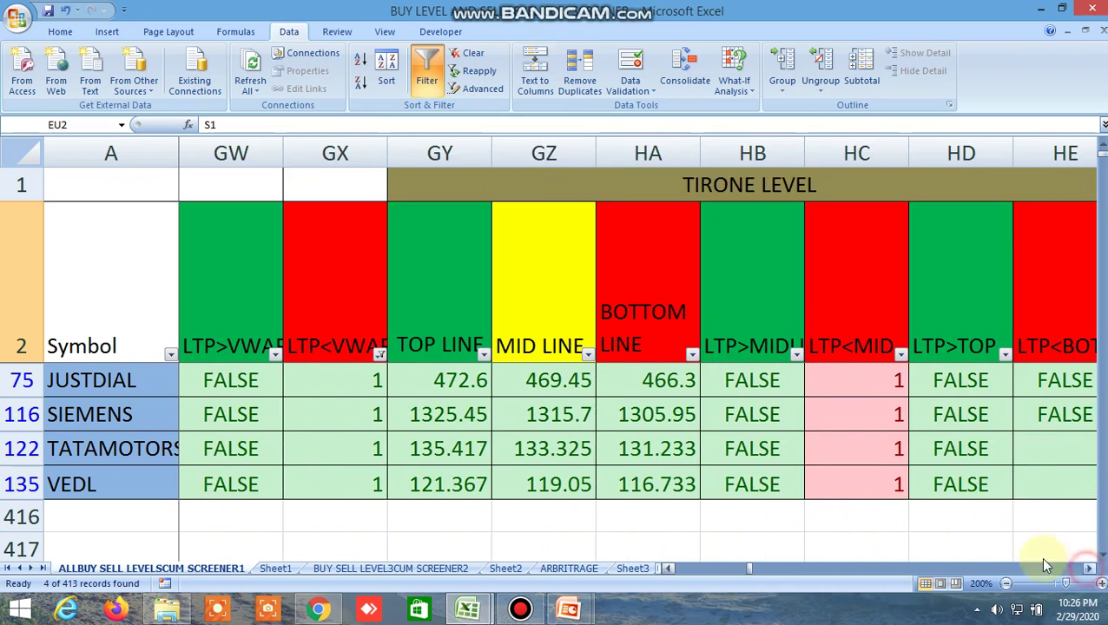
{"action": "left_click", "coordinate": [454, 308]}
{"action": "left_click", "coordinate": [525, 297]}
{"action": "left_click", "coordinate": [621, 292]}
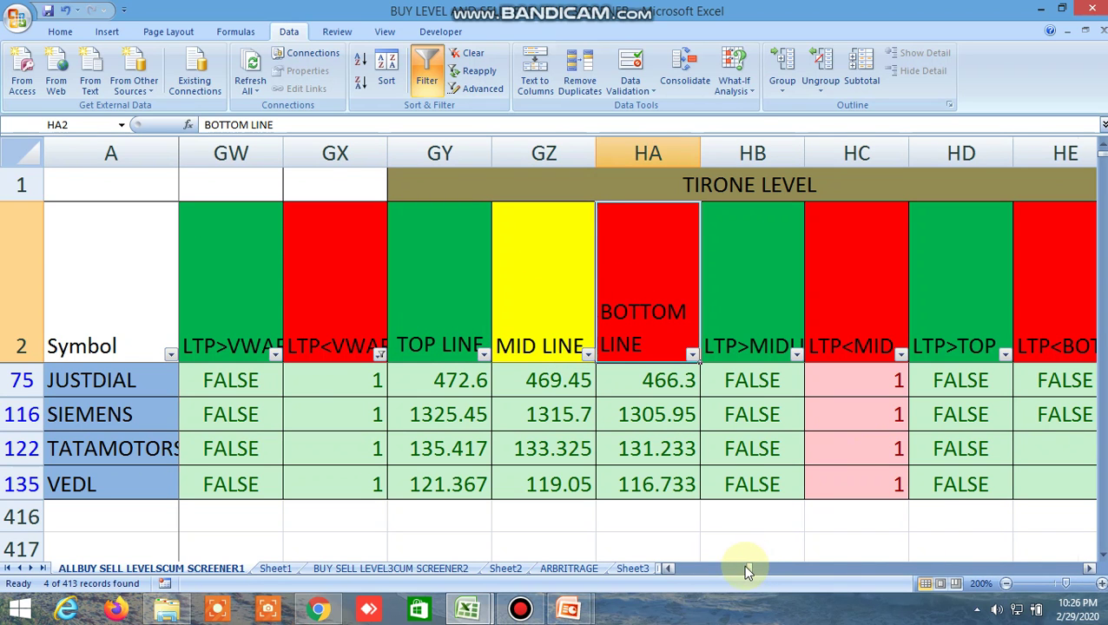
Step: Turn off the table's filter to list all symbols and go to the NIFTY and BANKNIFTY rows 150 to 154
{"action": "left_click_drag", "start_coordinate": [742, 565], "coordinate": [644, 570]}
{"action": "left_click", "coordinate": [426, 73]}
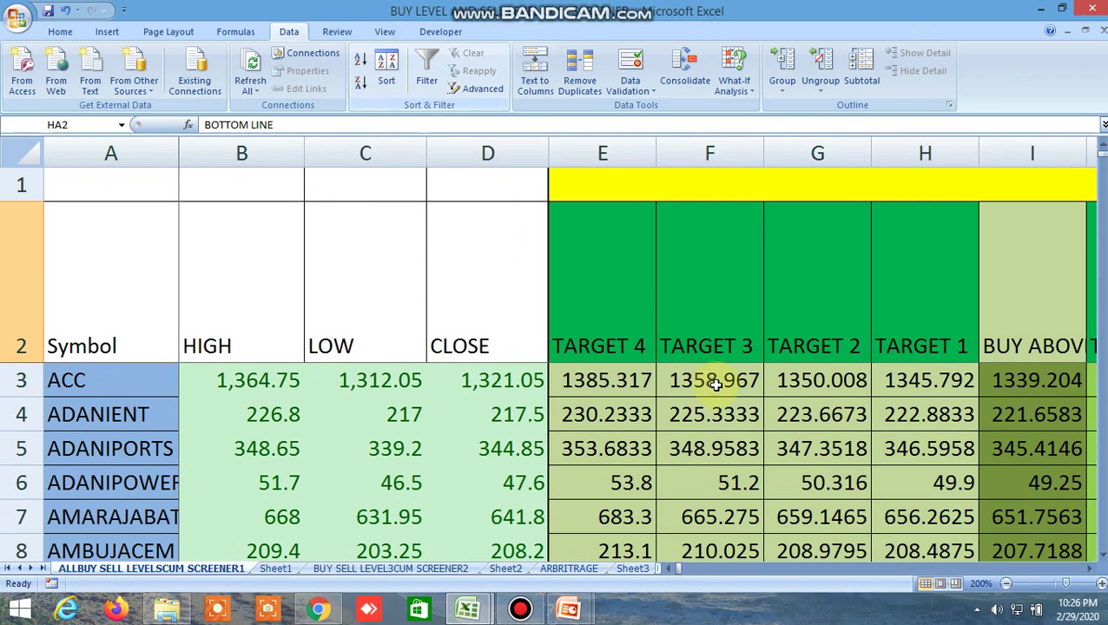
{"action": "scroll", "coordinate": [749, 445], "scroll_direction": "down", "scroll_amount": 15}
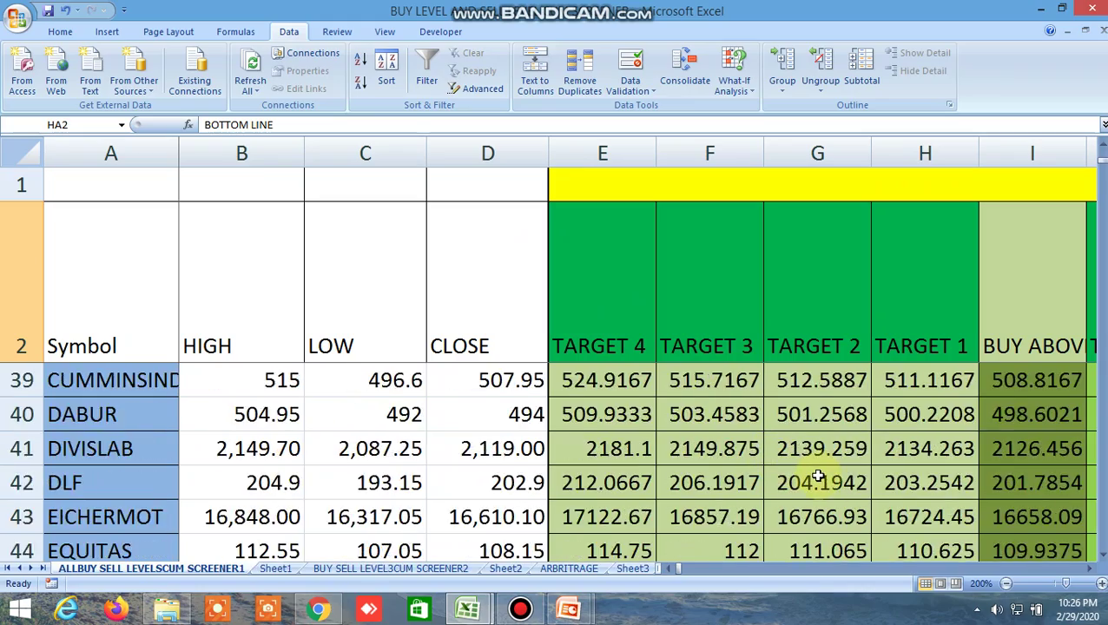
{"action": "scroll", "coordinate": [818, 479], "scroll_direction": "down", "scroll_amount": 2}
{"action": "scroll", "coordinate": [819, 480], "scroll_direction": "down", "scroll_amount": 14}
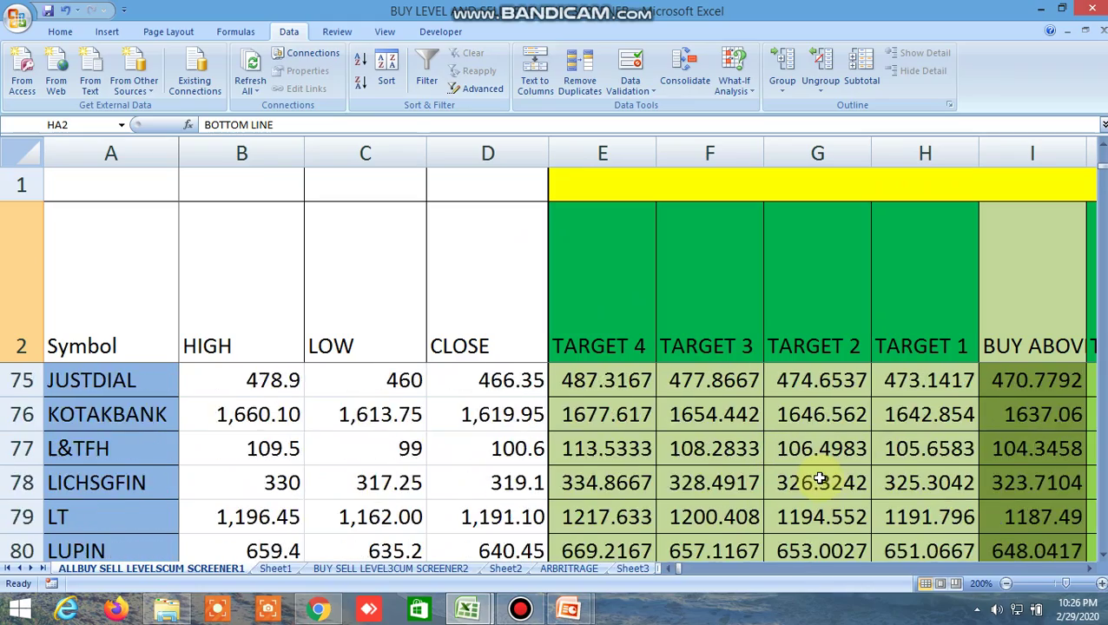
{"action": "scroll", "coordinate": [819, 480], "scroll_direction": "down", "scroll_amount": 11}
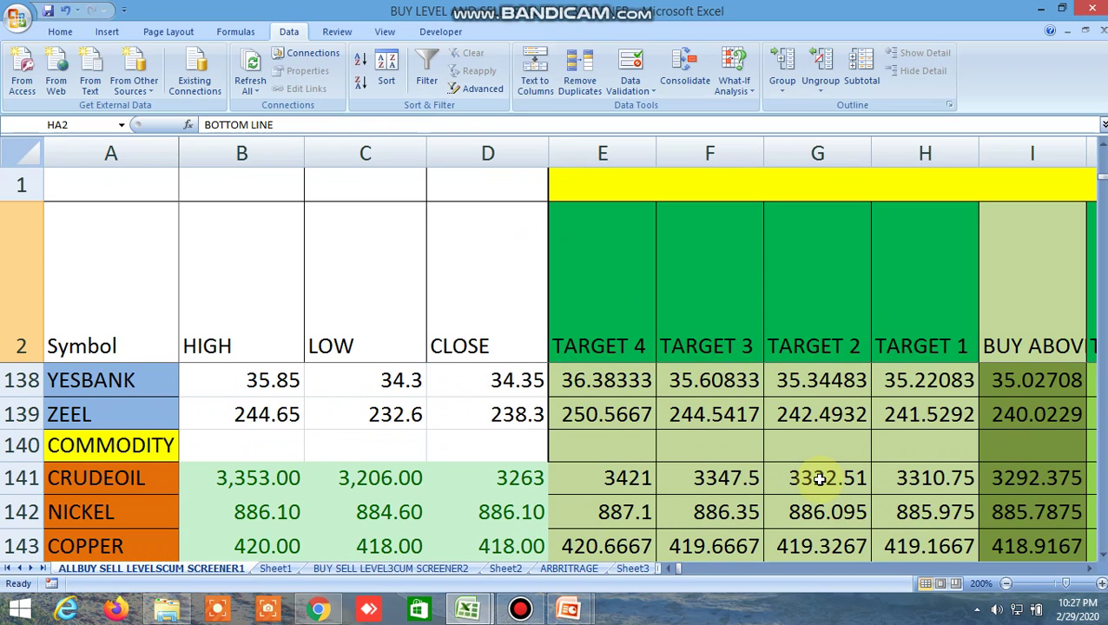
{"action": "scroll", "coordinate": [818, 480], "scroll_direction": "down", "scroll_amount": 4}
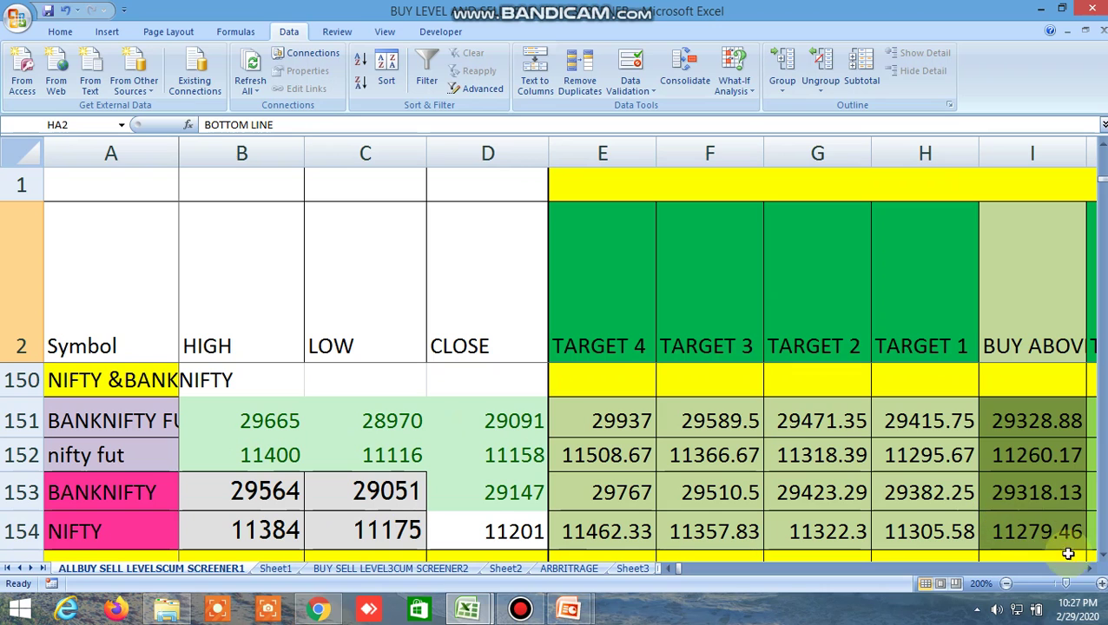
{"action": "scroll", "coordinate": [839, 481], "scroll_direction": "down", "scroll_amount": 1}
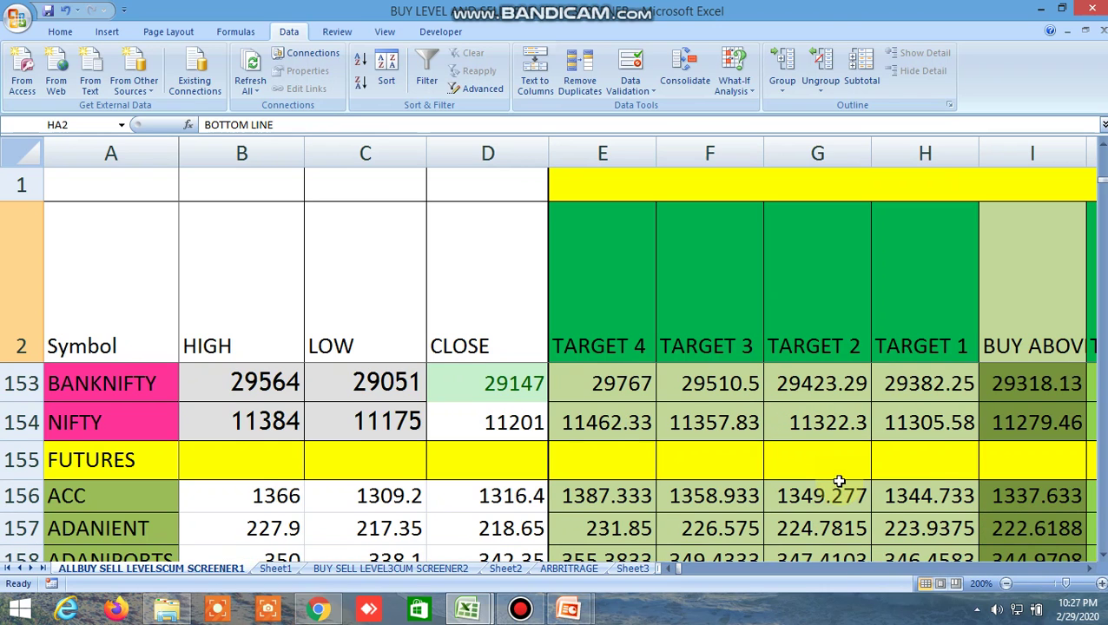
{"action": "scroll", "coordinate": [839, 481], "scroll_direction": "up", "scroll_amount": 1}
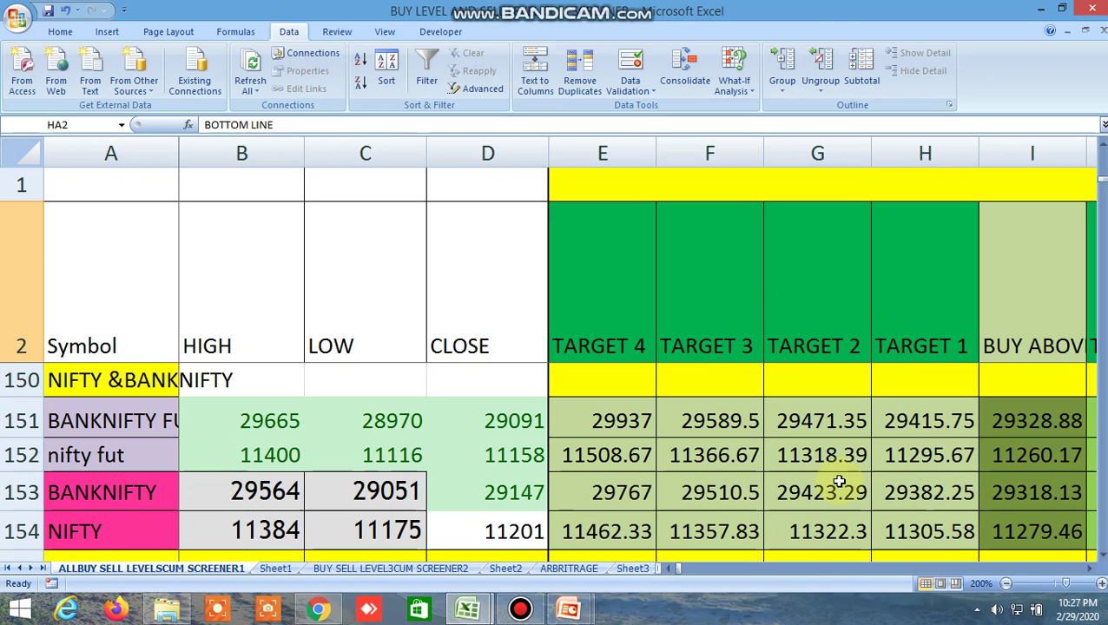
Step: Review the BUY LEVEL AND SELL LEVELS 1 target columns for the NIFTY and BANKNIFTY rows 151 to 154
{"action": "left_click", "coordinate": [1092, 570]}
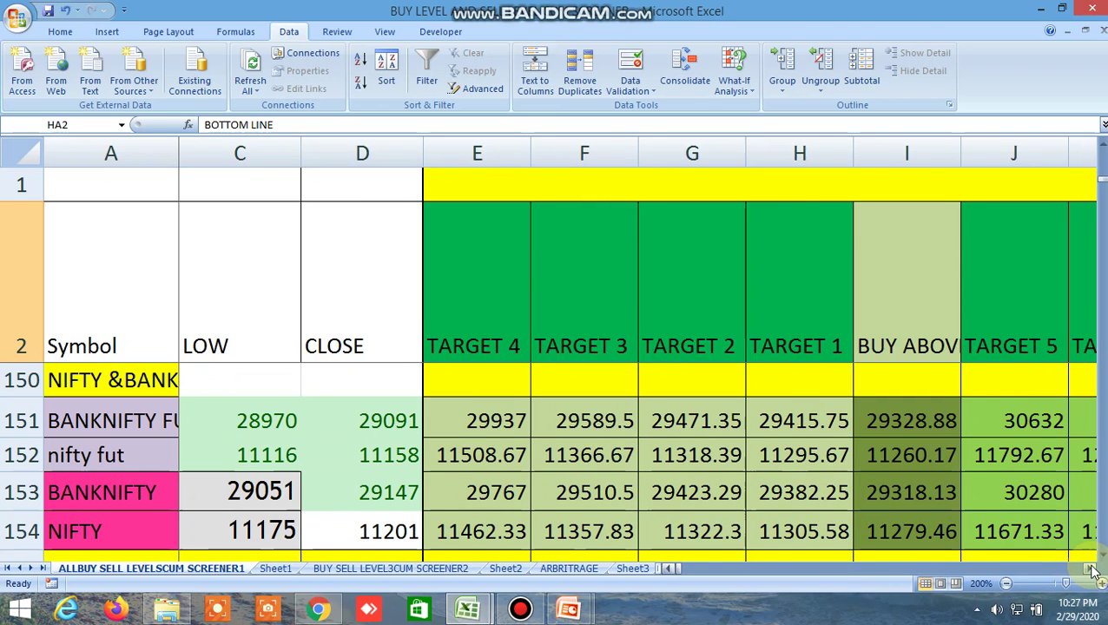
{"action": "left_click", "coordinate": [1092, 569]}
{"action": "left_click", "coordinate": [1093, 571]}
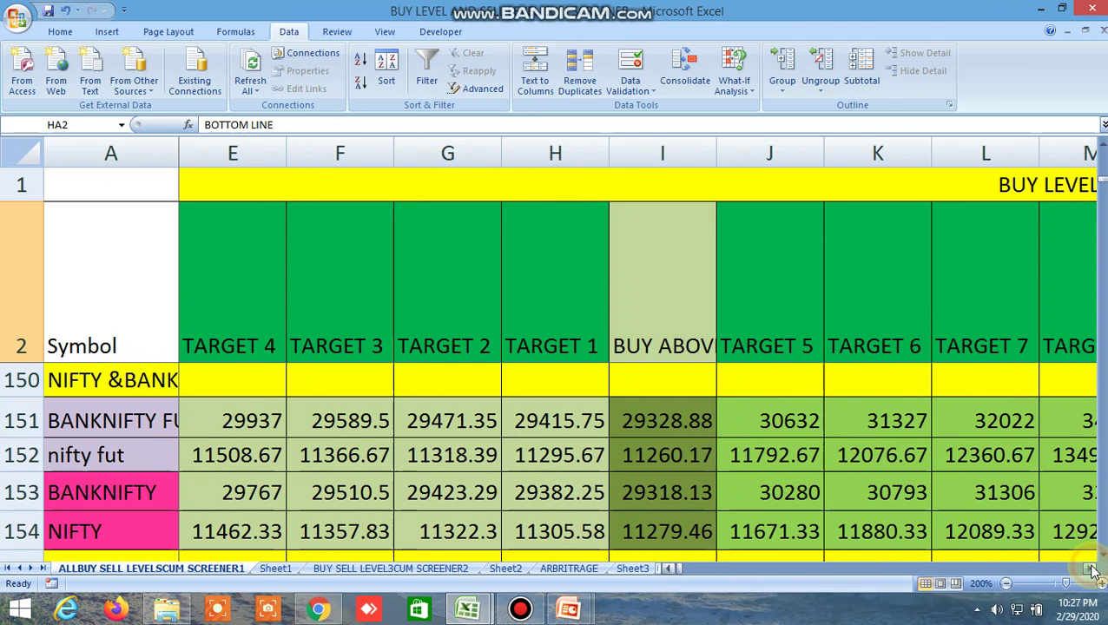
{"action": "left_click", "coordinate": [1093, 570]}
{"action": "triple_click", "coordinate": [1093, 570]}
{"action": "left_click", "coordinate": [1092, 570]}
{"action": "left_click", "coordinate": [1093, 570]}
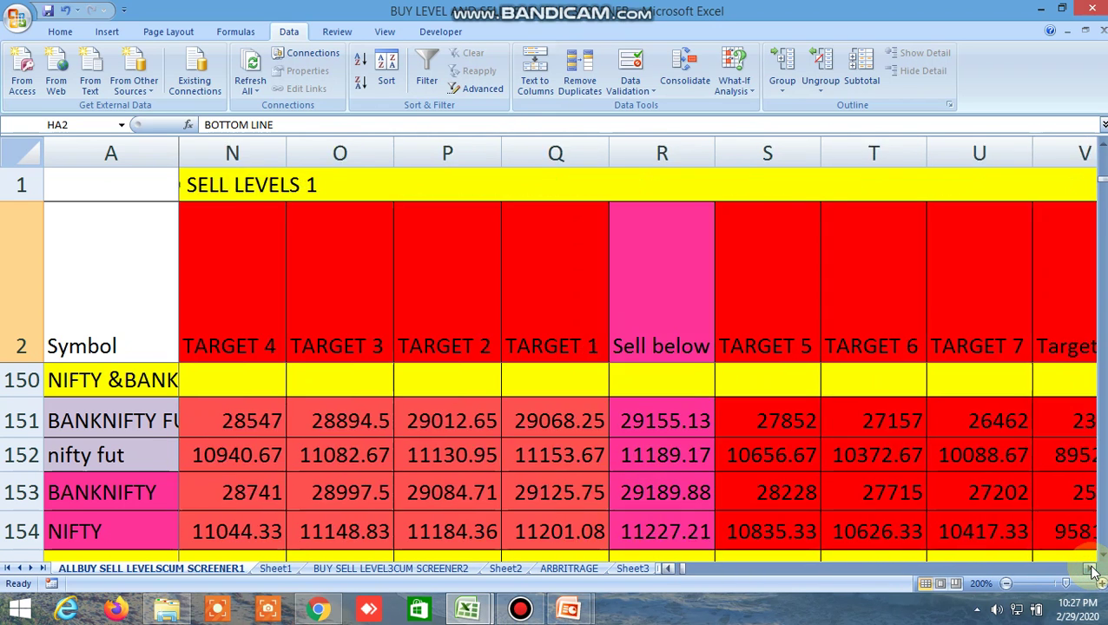
Step: Review the LTP versus target, ADVANCE, DECLINE, ratio, VOLATILITY and DELIVERY PERCENTAGE columns for the NIFTY and BANKNIFTY rows
{"action": "left_click", "coordinate": [1093, 570]}
{"action": "left_click", "coordinate": [1093, 570]}
{"action": "left_click", "coordinate": [1093, 570]}
{"action": "left_click", "coordinate": [1092, 570]}
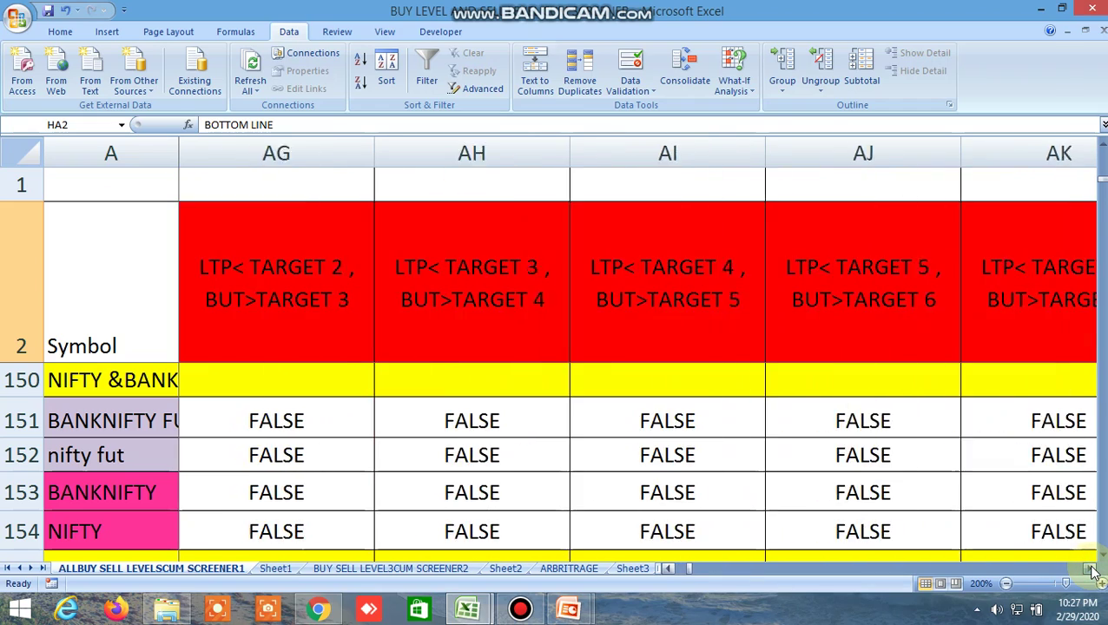
{"action": "left_click", "coordinate": [1093, 570]}
{"action": "left_click", "coordinate": [1093, 570]}
{"action": "left_click", "coordinate": [1093, 570]}
{"action": "left_click", "coordinate": [1093, 570]}
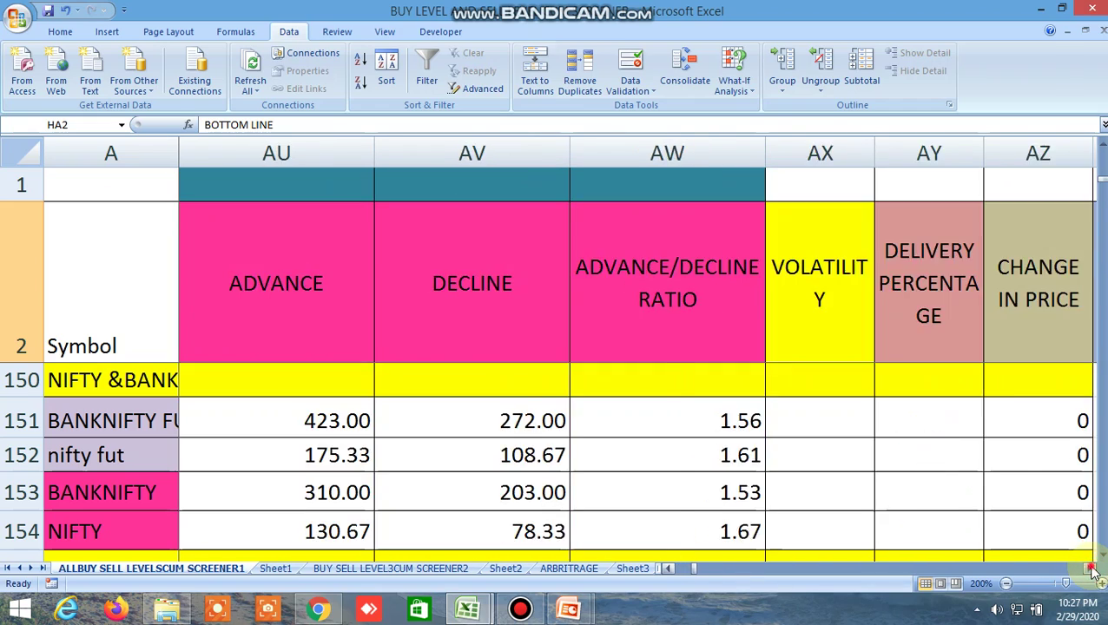
Step: Review the numbered price columns and the 10/20 ema CROSS and 10/20 sma CROSS sections for the same index rows
{"action": "left_click", "coordinate": [1093, 570]}
{"action": "left_click", "coordinate": [1092, 571]}
{"action": "left_click", "coordinate": [1093, 570]}
{"action": "left_click", "coordinate": [1093, 570]}
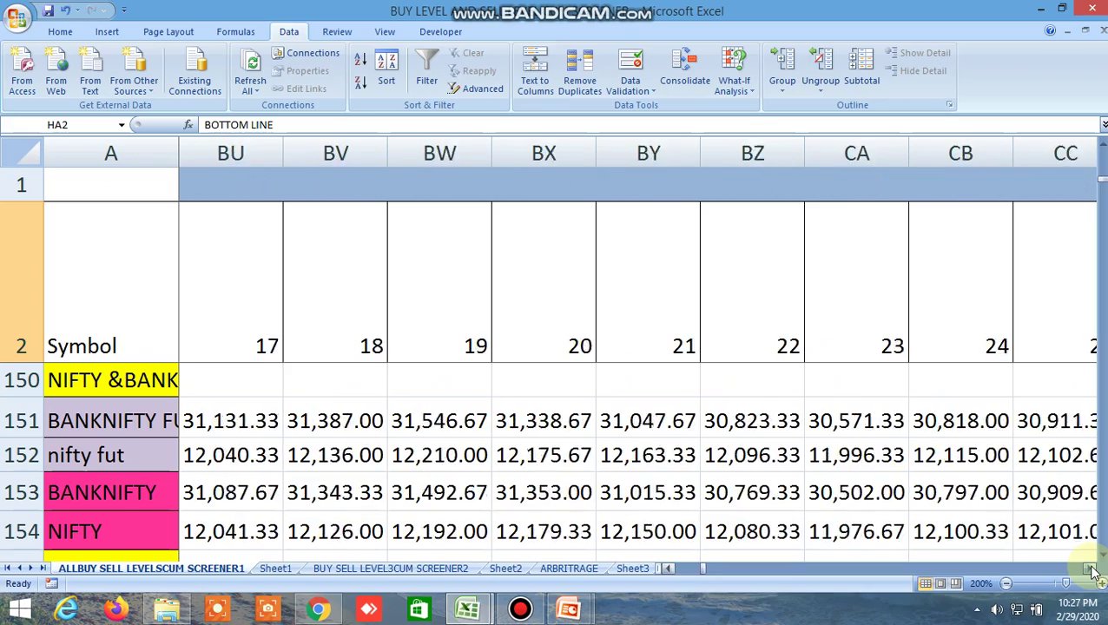
{"action": "left_click", "coordinate": [1093, 571]}
{"action": "left_click", "coordinate": [1093, 570]}
{"action": "left_click", "coordinate": [1093, 570]}
{"action": "left_click", "coordinate": [1093, 570]}
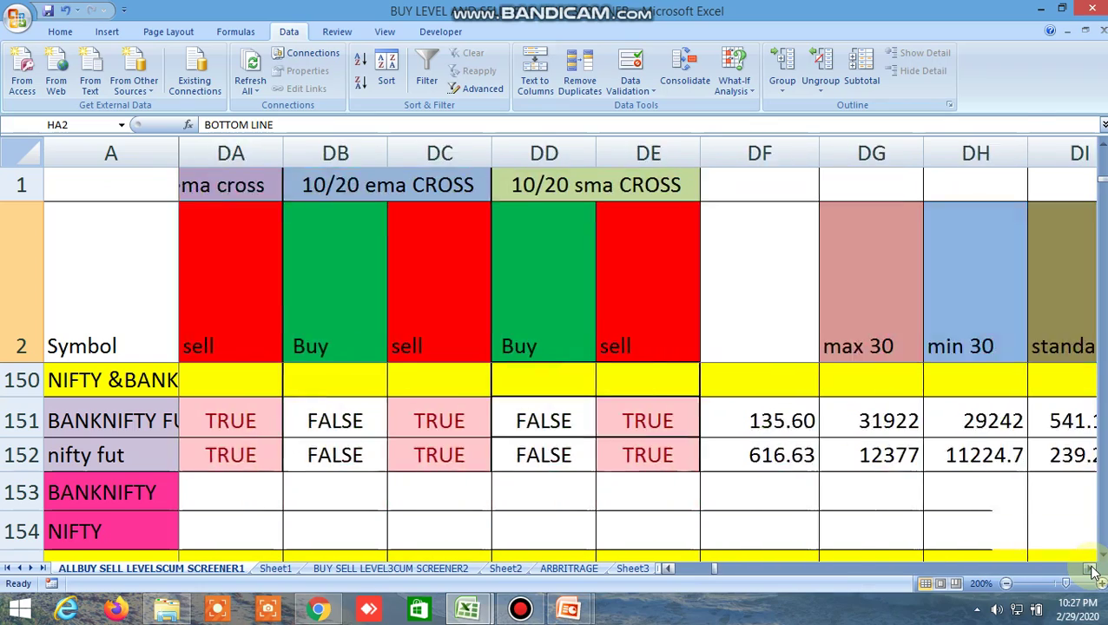
Step: Review the moving average columns, EMA 5-8-13 CROSSOVER and BUY LEVEL AND SELL LEVELS 3 for the index rows
{"action": "left_click", "coordinate": [1093, 570]}
{"action": "left_click", "coordinate": [1093, 571]}
{"action": "left_click", "coordinate": [1093, 570]}
{"action": "left_click", "coordinate": [1093, 570]}
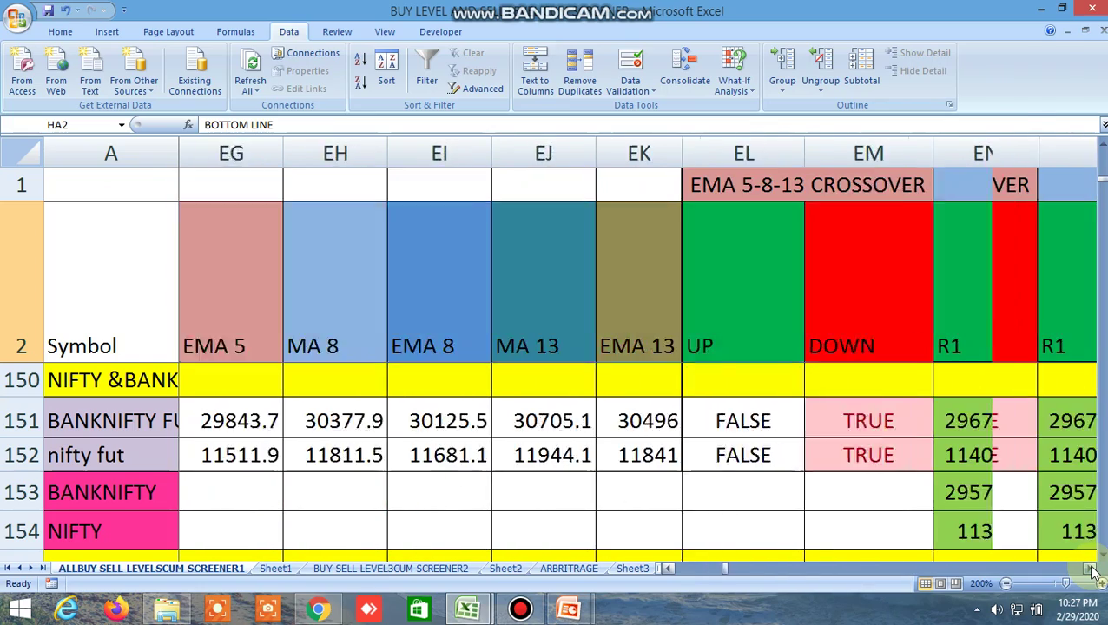
{"action": "left_click", "coordinate": [1092, 571]}
{"action": "left_click", "coordinate": [1093, 571]}
{"action": "left_click", "coordinate": [1093, 570]}
{"action": "left_click", "coordinate": [1093, 571]}
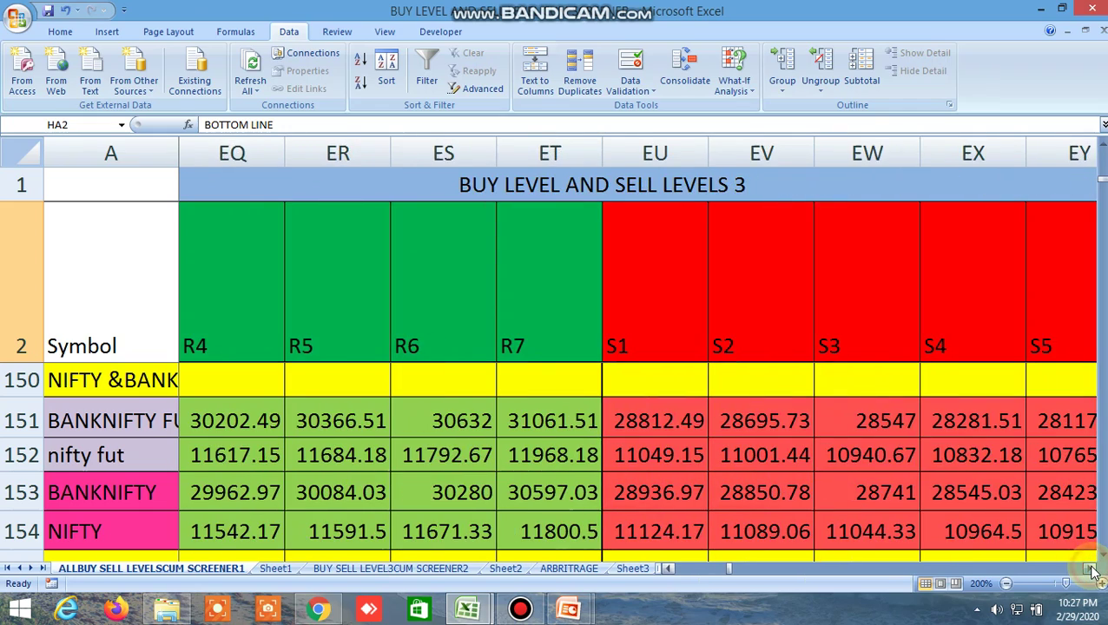
Step: Review the index rows from LTP VS RESISTANCE SUPPORT PIVOT POINT and the Bollinger bands through VWAP, linear regression, trend and QUARTILE 1
{"action": "left_click", "coordinate": [1092, 570]}
{"action": "left_click", "coordinate": [1093, 570]}
{"action": "left_click", "coordinate": [1093, 571]}
{"action": "left_click", "coordinate": [1093, 570]}
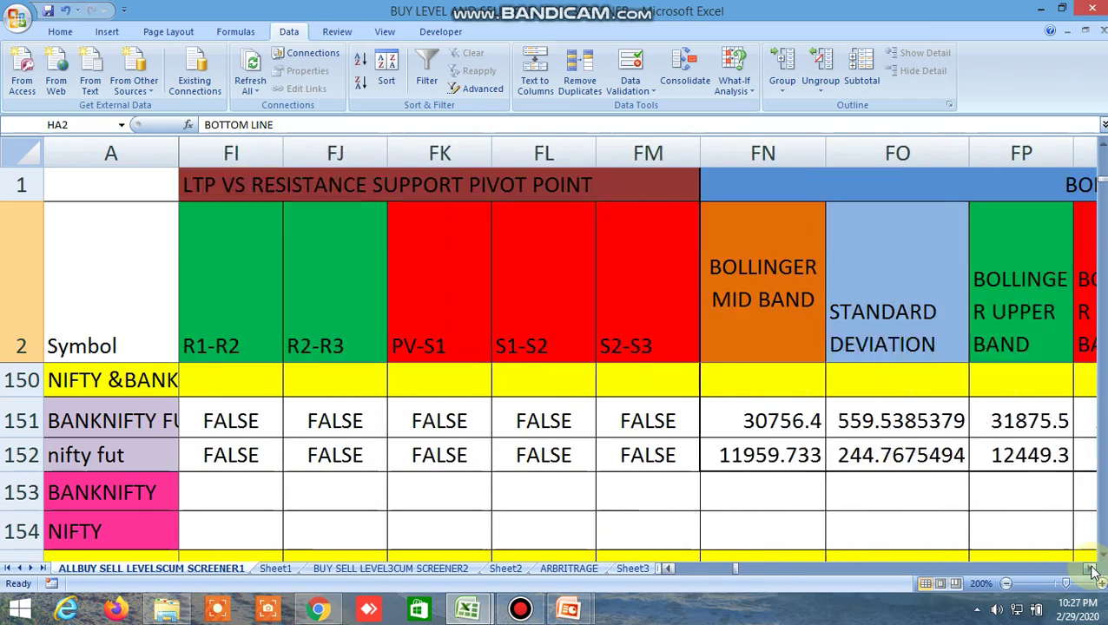
{"action": "left_click", "coordinate": [1093, 570]}
{"action": "left_click", "coordinate": [1093, 570]}
{"action": "left_click", "coordinate": [1093, 570]}
{"action": "left_click", "coordinate": [1092, 570]}
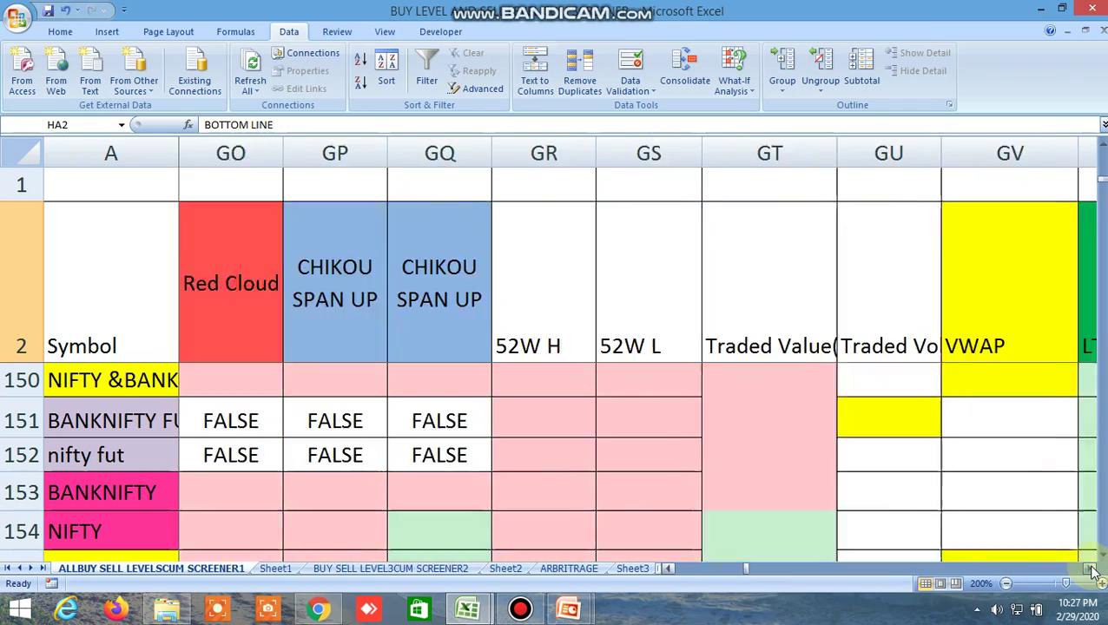
{"action": "left_click", "coordinate": [1093, 570]}
{"action": "left_click", "coordinate": [1093, 571]}
{"action": "left_click", "coordinate": [1093, 571]}
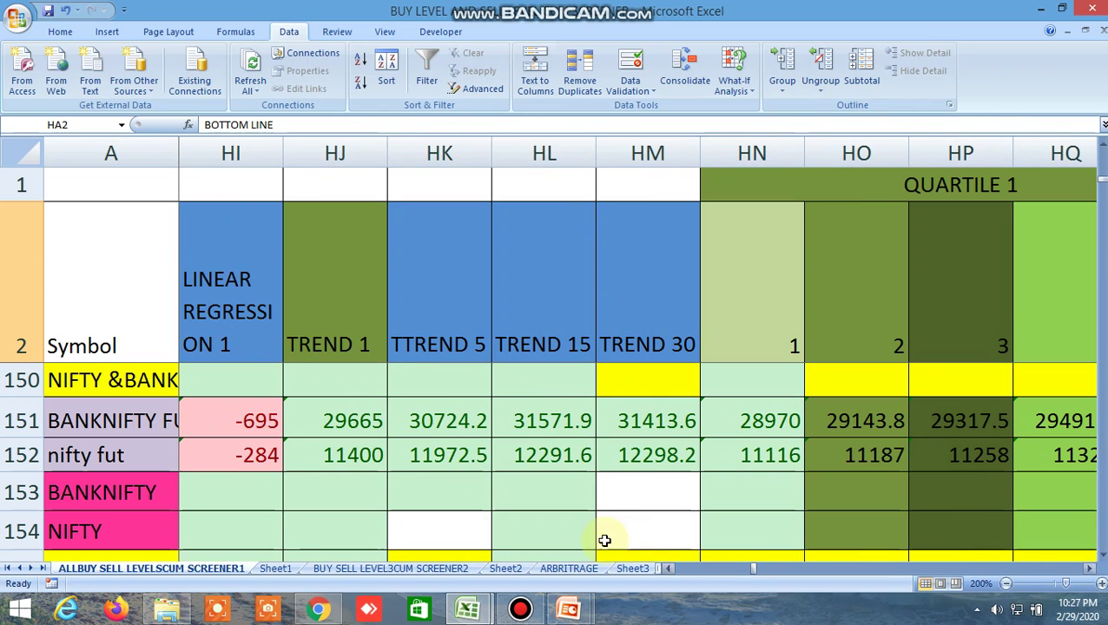
Step: Review the commodity rows 141 to 149, from the HIGH, LOW and CLOSE columns across to the TIRONE LEVEL section
{"action": "left_click_drag", "start_coordinate": [755, 574], "coordinate": [634, 588]}
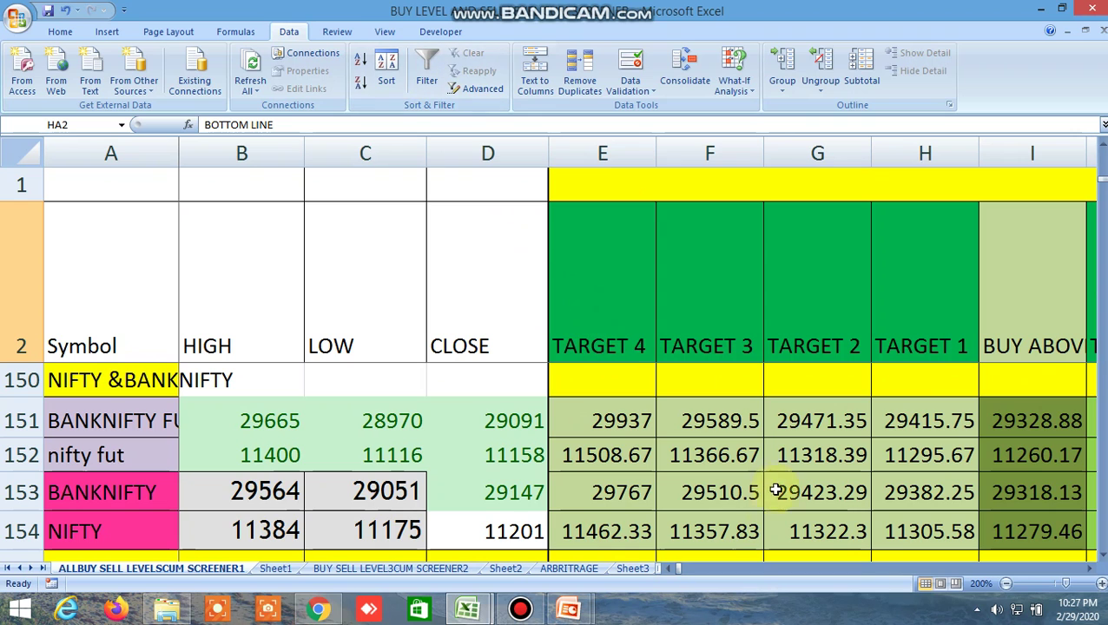
{"action": "scroll", "coordinate": [744, 530], "scroll_direction": "up", "scroll_amount": 4}
{"action": "scroll", "coordinate": [743, 530], "scroll_direction": "down", "scroll_amount": 1}
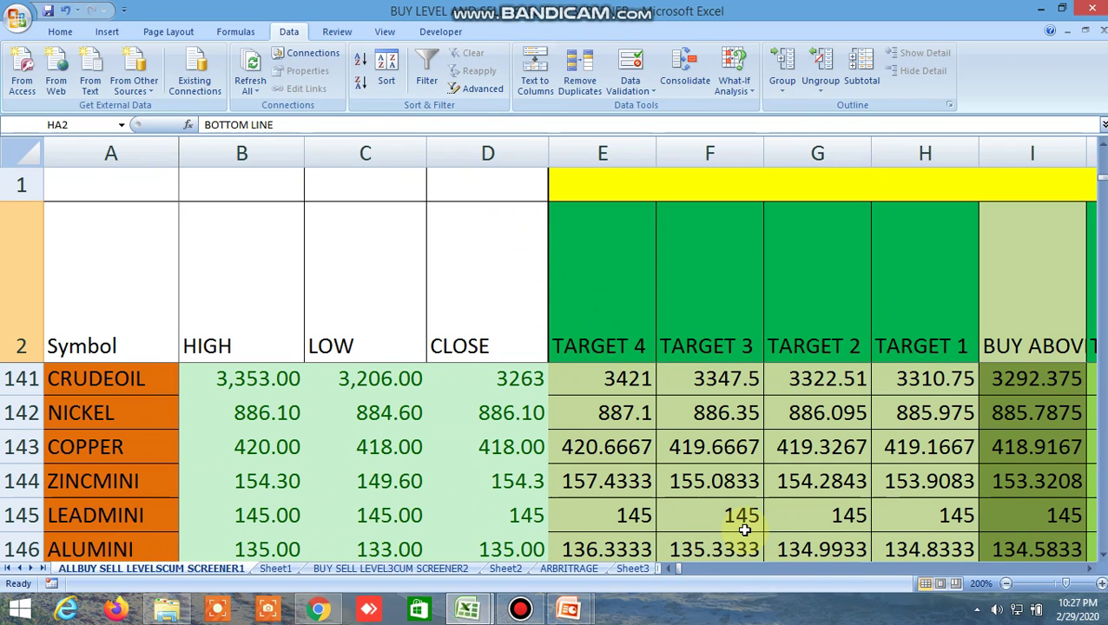
{"action": "left_click_drag", "start_coordinate": [1089, 571], "coordinate": [1088, 570]}
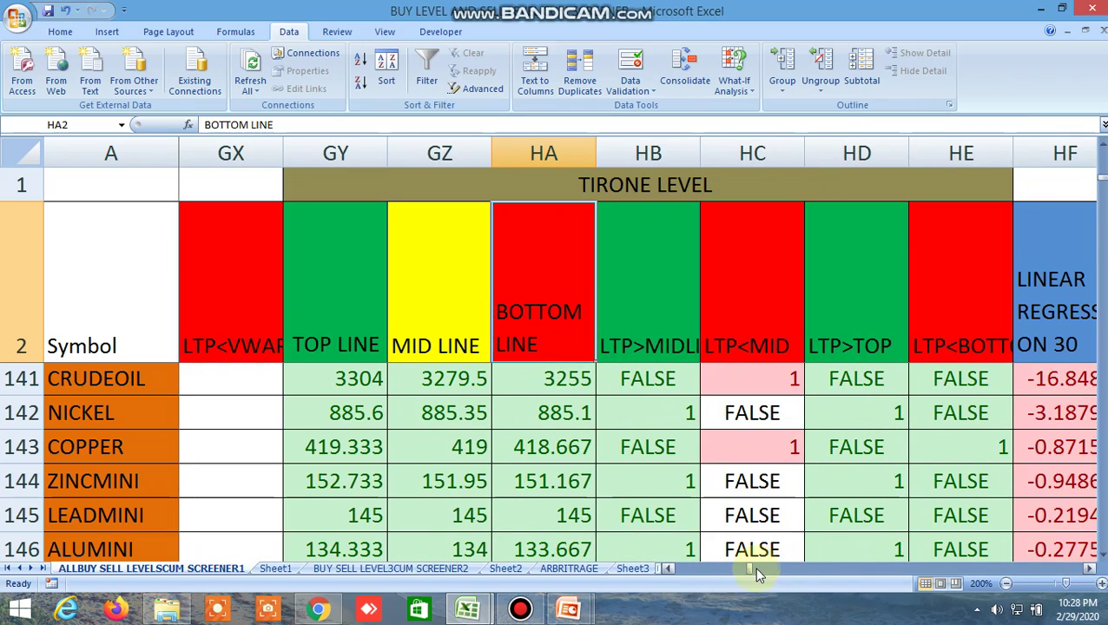
{"action": "left_click_drag", "start_coordinate": [745, 569], "coordinate": [668, 566]}
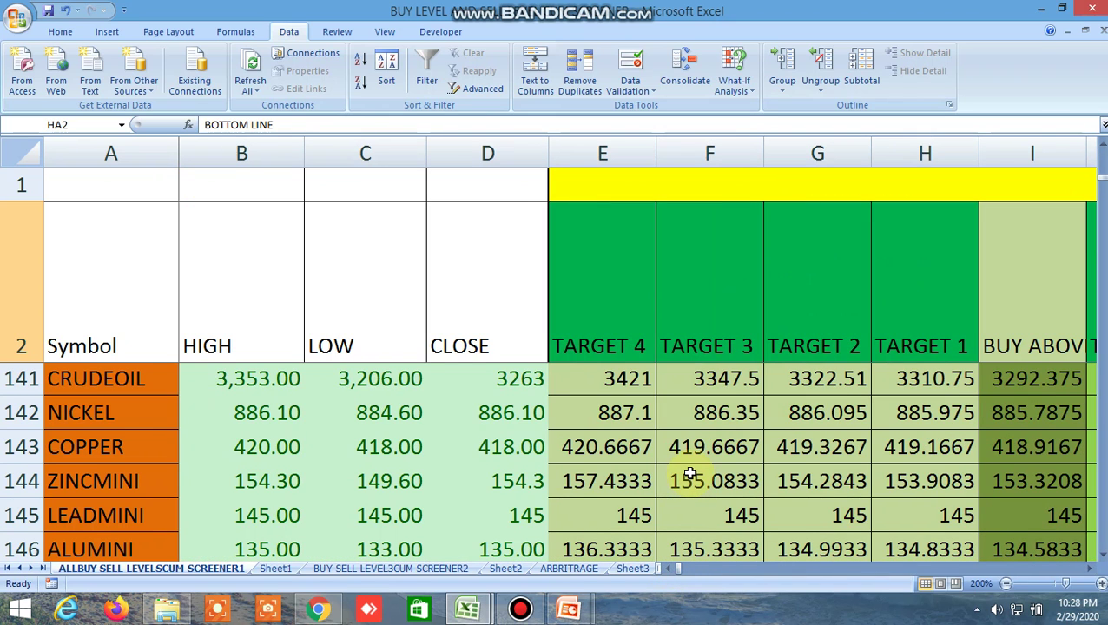
{"action": "scroll", "coordinate": [688, 473], "scroll_direction": "down", "scroll_amount": 1}
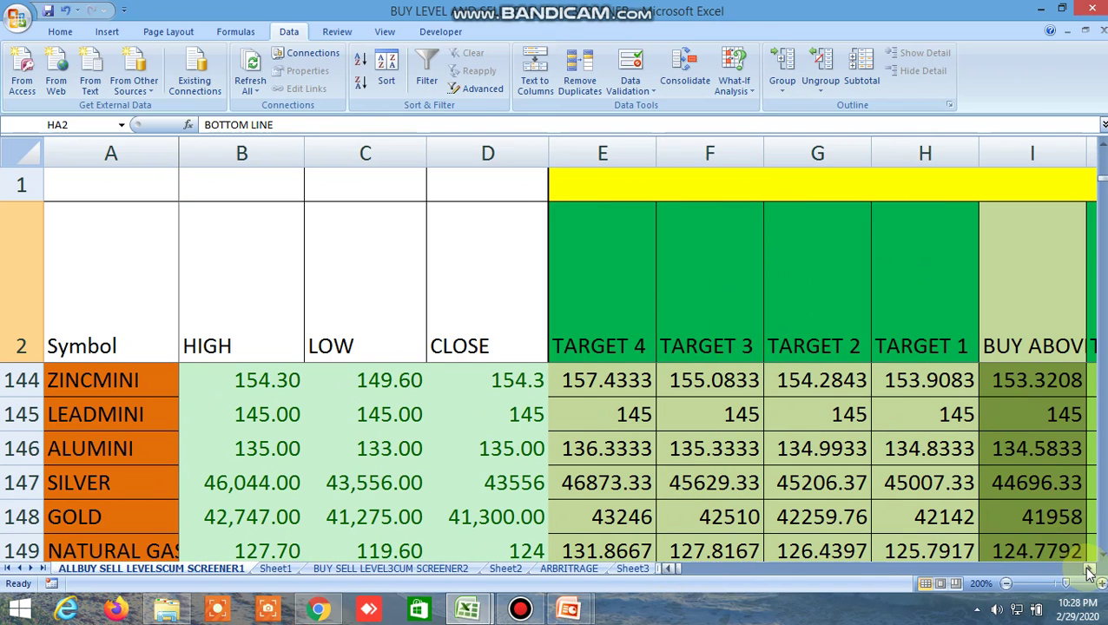
{"action": "left_click_drag", "start_coordinate": [1089, 571], "coordinate": [1090, 572]}
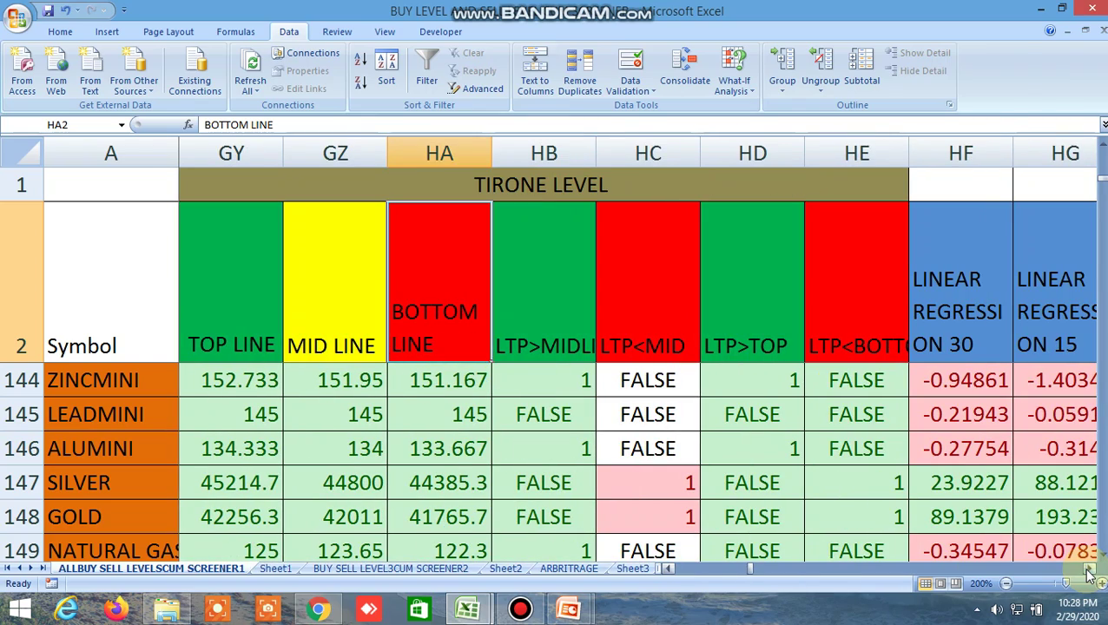
{"action": "left_click_drag", "start_coordinate": [752, 569], "coordinate": [724, 573]}
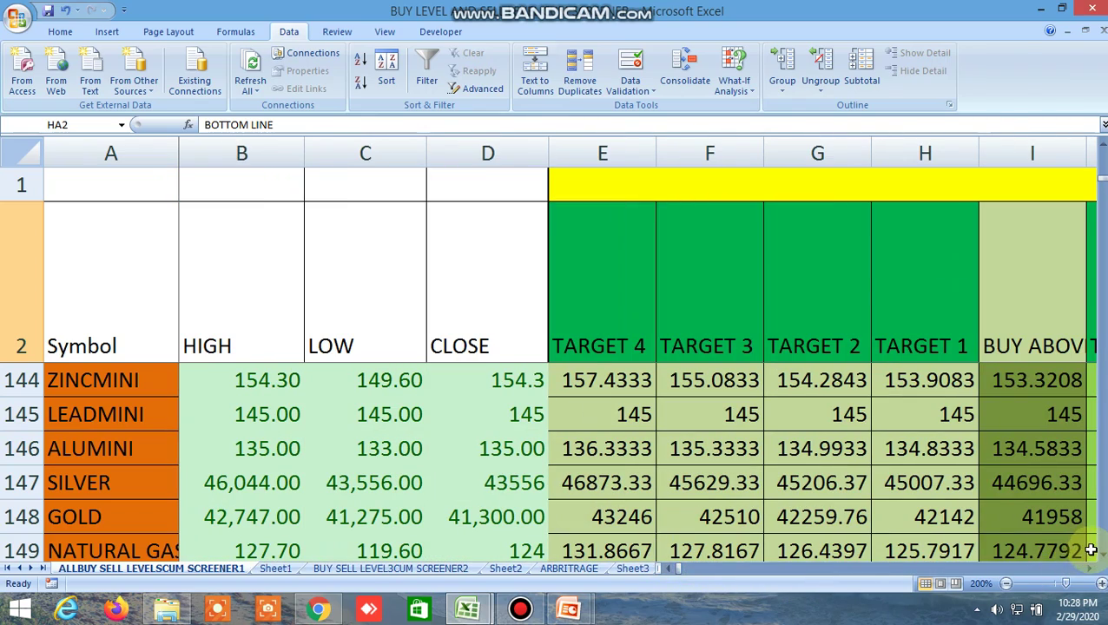
Step: Go to the futures stock rows 156 to 161, starting with ACC, and view their HIGH, LOW, CLOSE and target columns
{"action": "scroll", "coordinate": [657, 488], "scroll_direction": "down", "scroll_amount": 4}
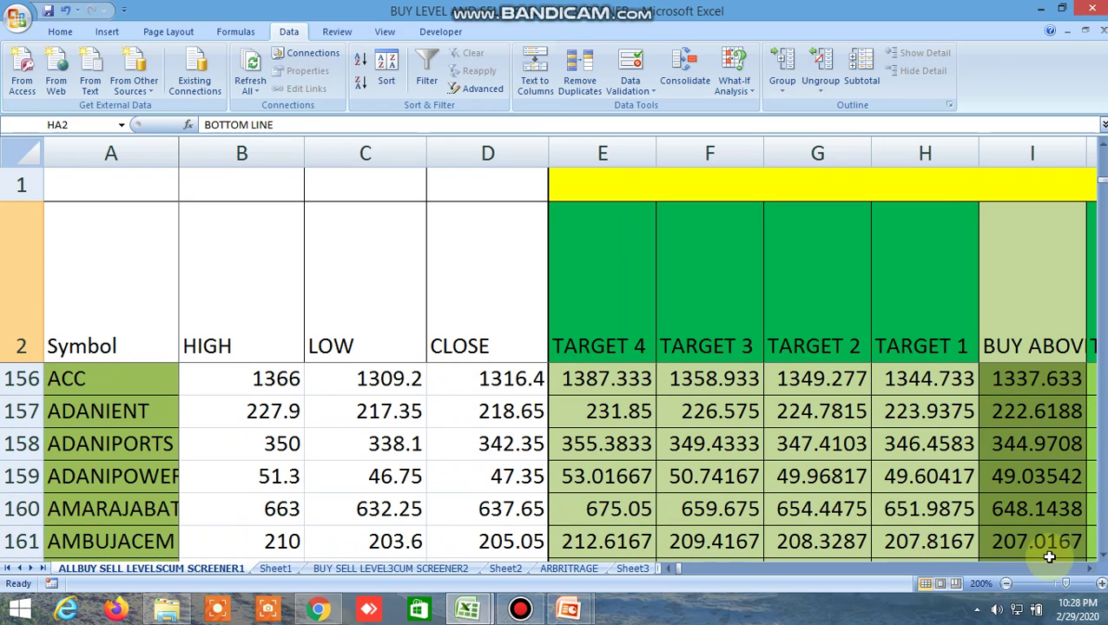
{"action": "left_click_drag", "start_coordinate": [1092, 572], "coordinate": [1092, 571]}
{"action": "left_click_drag", "start_coordinate": [673, 569], "coordinate": [670, 575]}
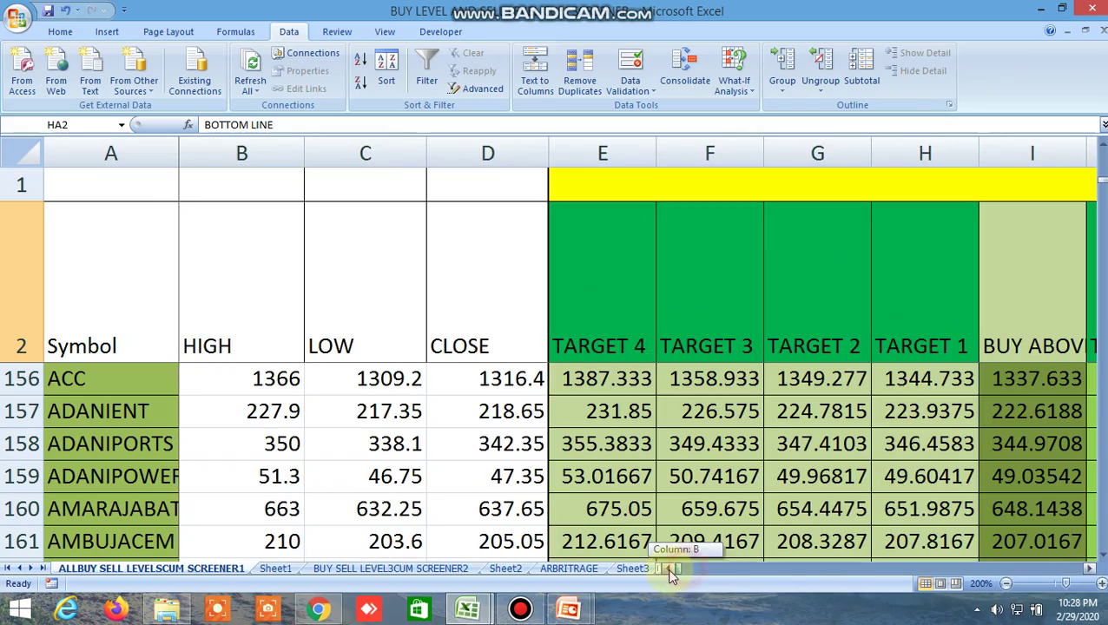
Step: Open the BUY SELL LEVEL3CUM SCREENER2 sheet and go to its first symbols at the HIGH, LOW, CLOSE and 100 MA columns
{"action": "left_click", "coordinate": [422, 568]}
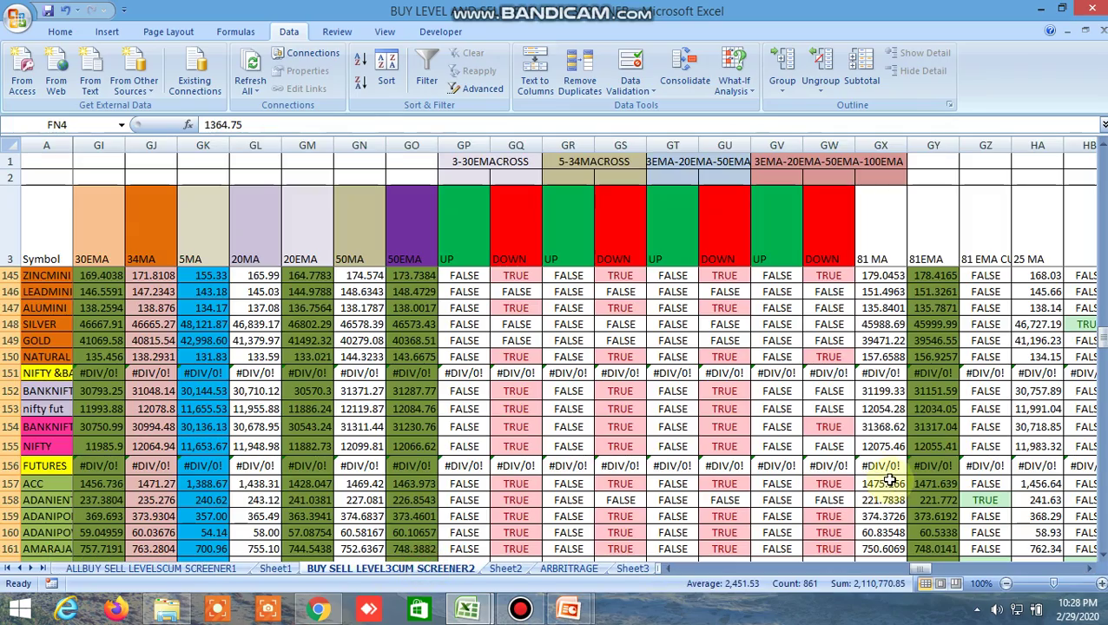
{"action": "scroll", "coordinate": [889, 480], "scroll_direction": "up", "scroll_amount": 13}
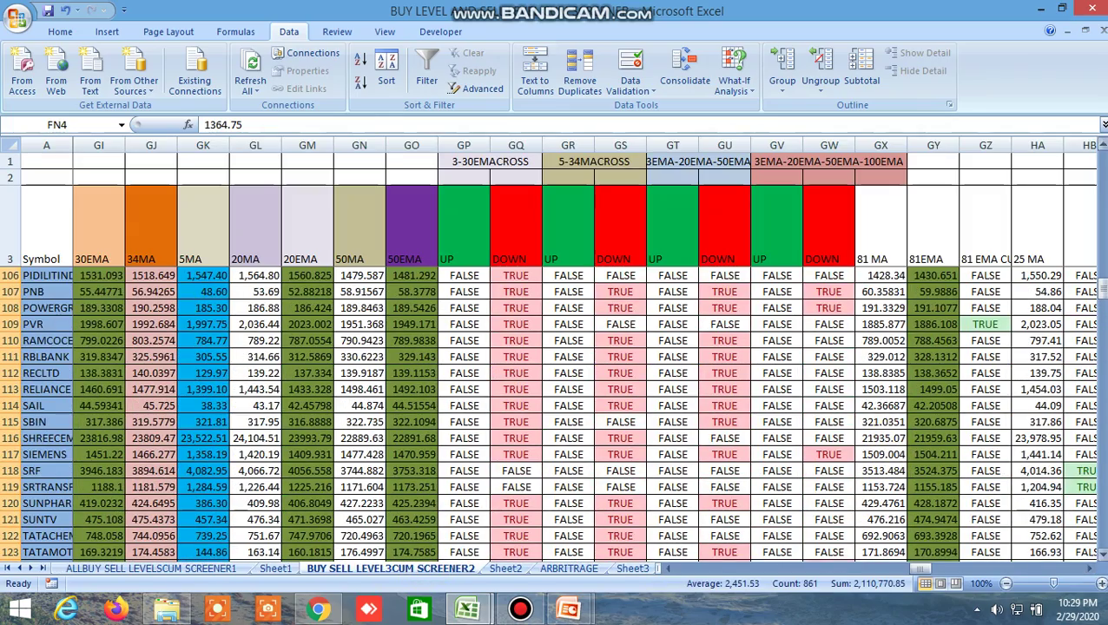
{"action": "left_click_drag", "start_coordinate": [1102, 296], "coordinate": [1100, 165]}
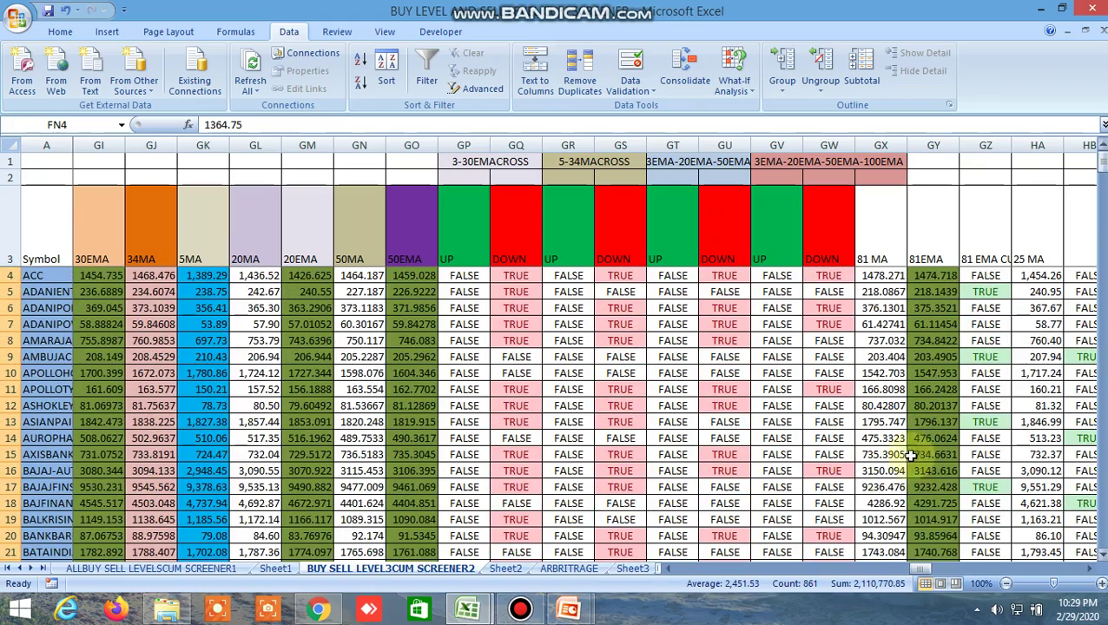
{"action": "left_click_drag", "start_coordinate": [920, 568], "coordinate": [901, 585]}
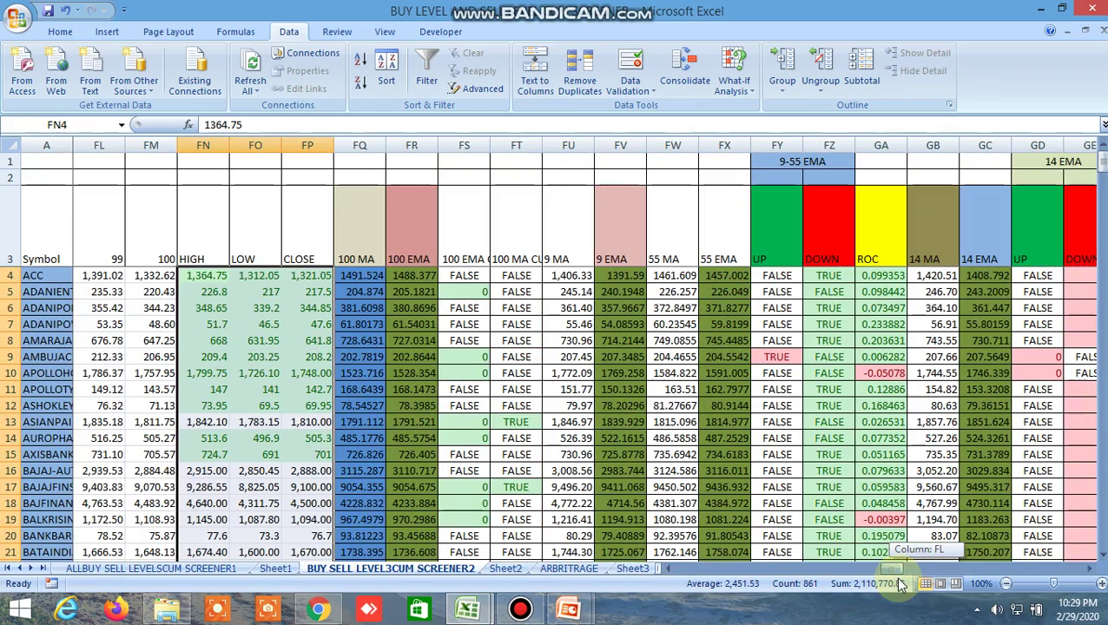
Step: Inspect the 100 MA crossing formulas in FT13 and FT17 for the ASIANPAINT and BAJAJFINSV rows
{"action": "scroll", "coordinate": [556, 373], "scroll_direction": "down", "scroll_amount": 1}
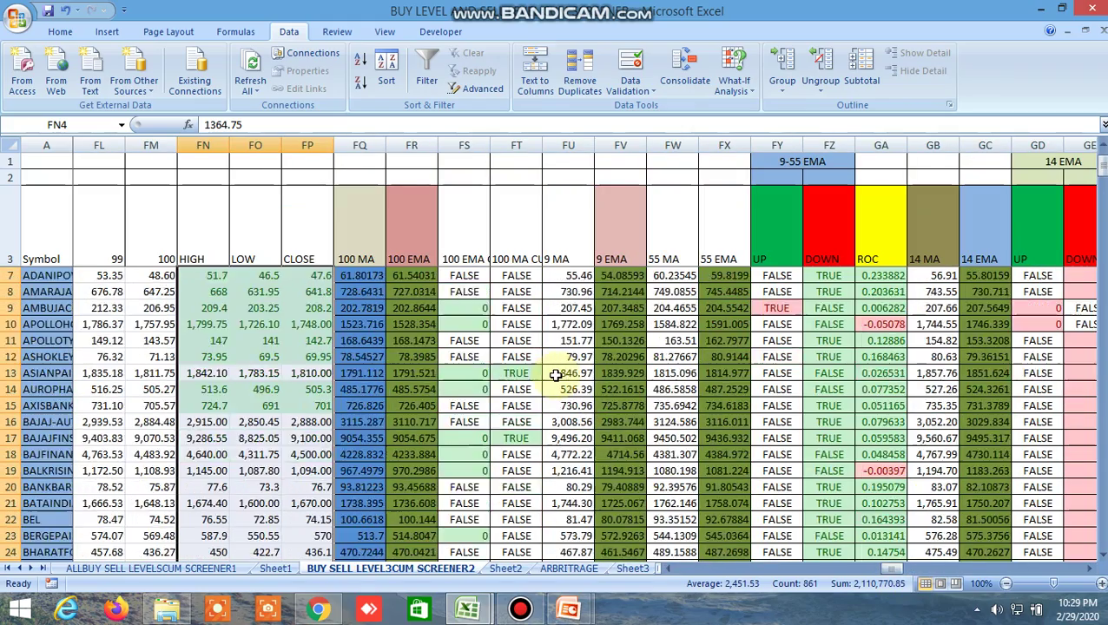
{"action": "left_click", "coordinate": [527, 372]}
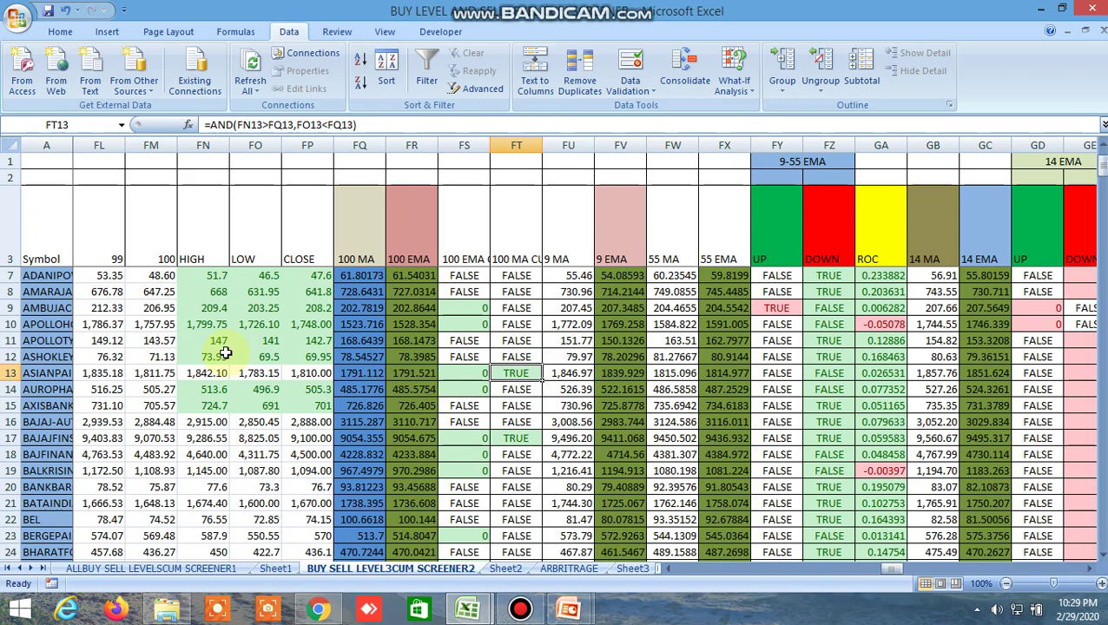
{"action": "left_click", "coordinate": [519, 444]}
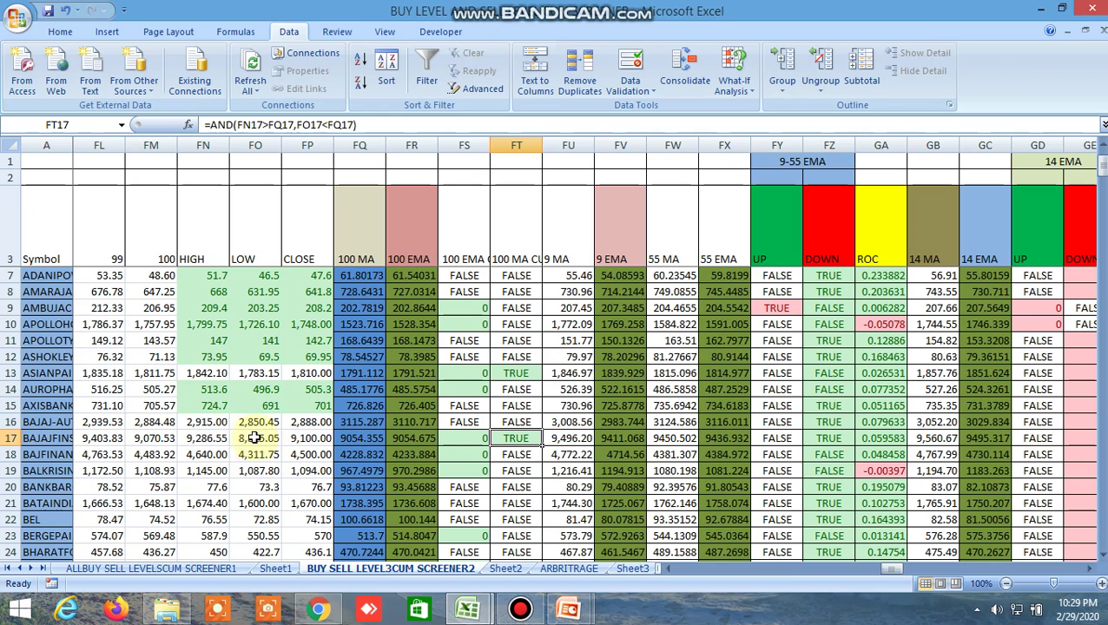
Step: Switch to Chrome and bring up the TATASTEEL (NSE) chart in Kite
{"action": "left_click", "coordinate": [318, 609]}
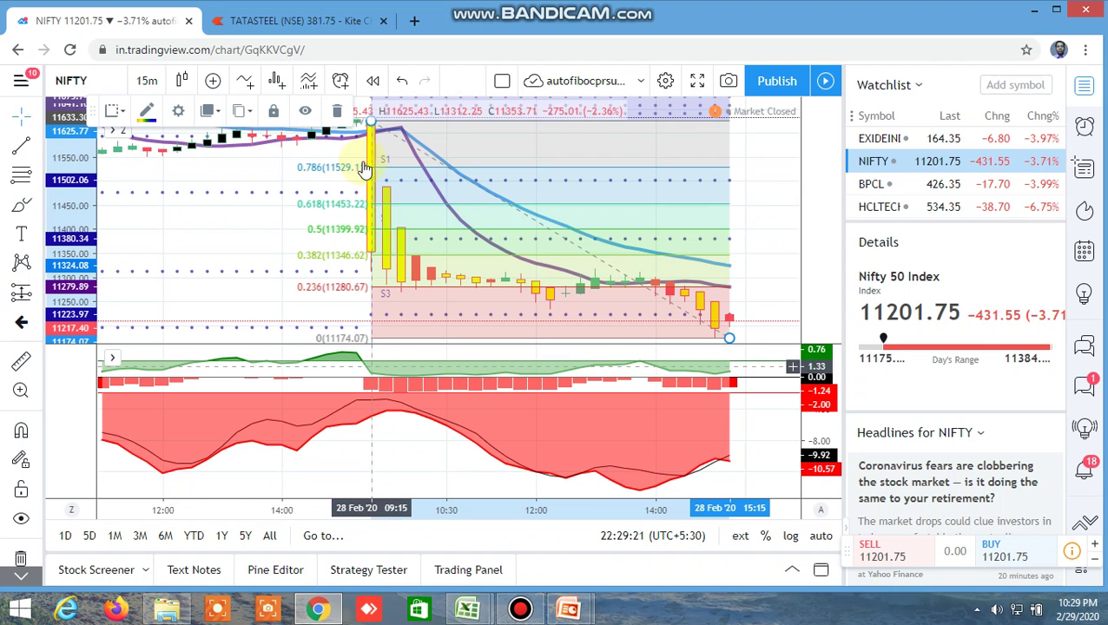
{"action": "left_click", "coordinate": [310, 19]}
{"action": "left_click", "coordinate": [323, 20]}
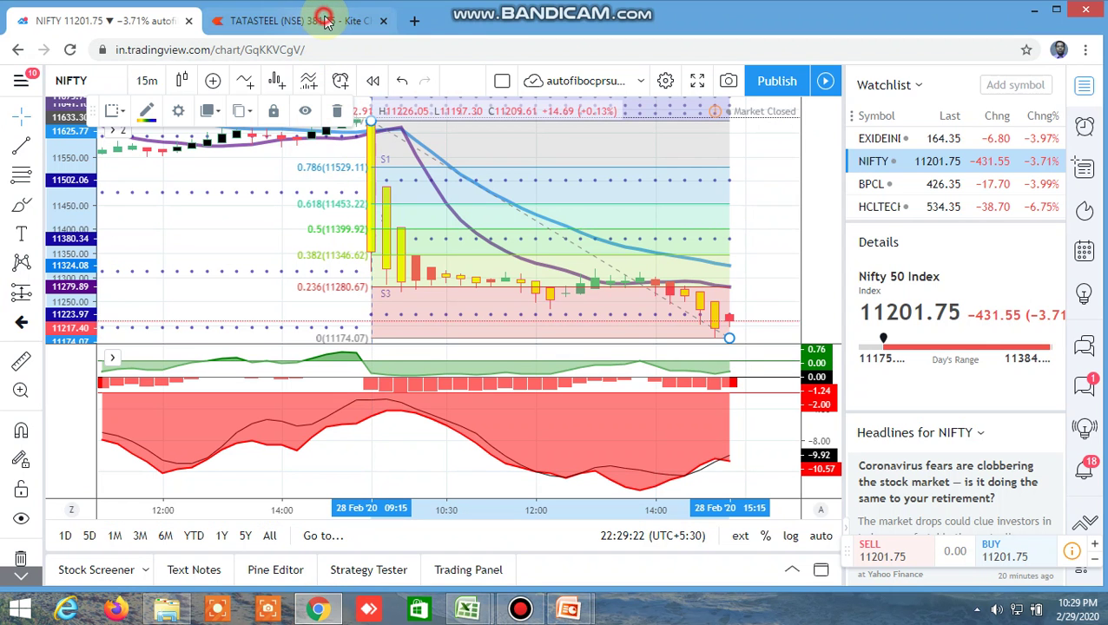
{"action": "left_click", "coordinate": [314, 23]}
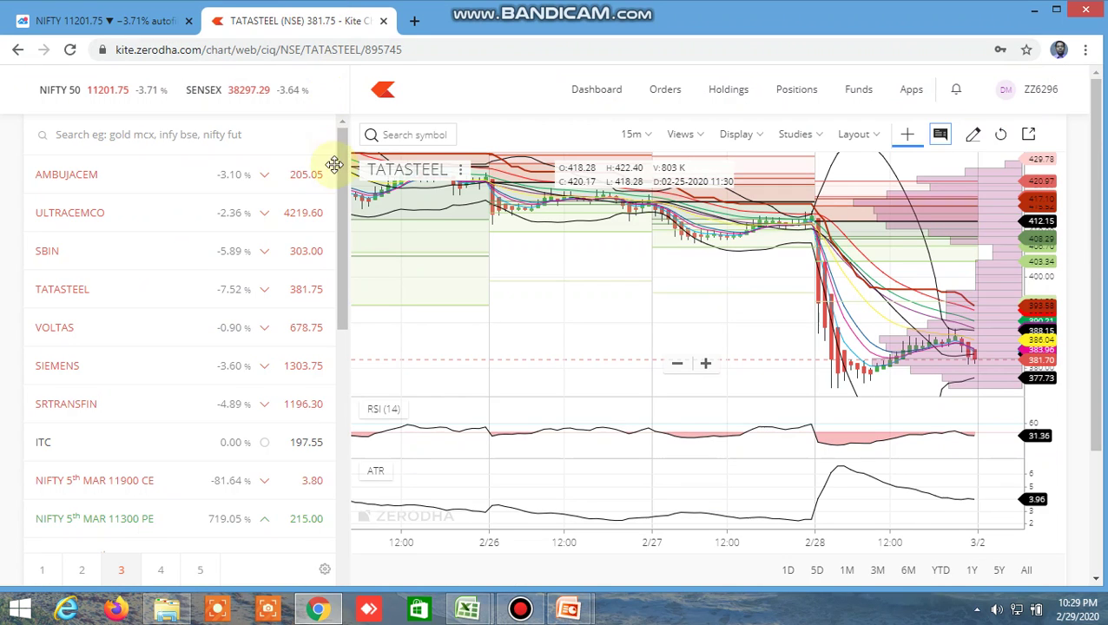
Step: Set the TATASTEEL chart to the 1 D interval and change its chart style to Candle
{"action": "left_click", "coordinate": [650, 138]}
{"action": "left_click", "coordinate": [652, 142]}
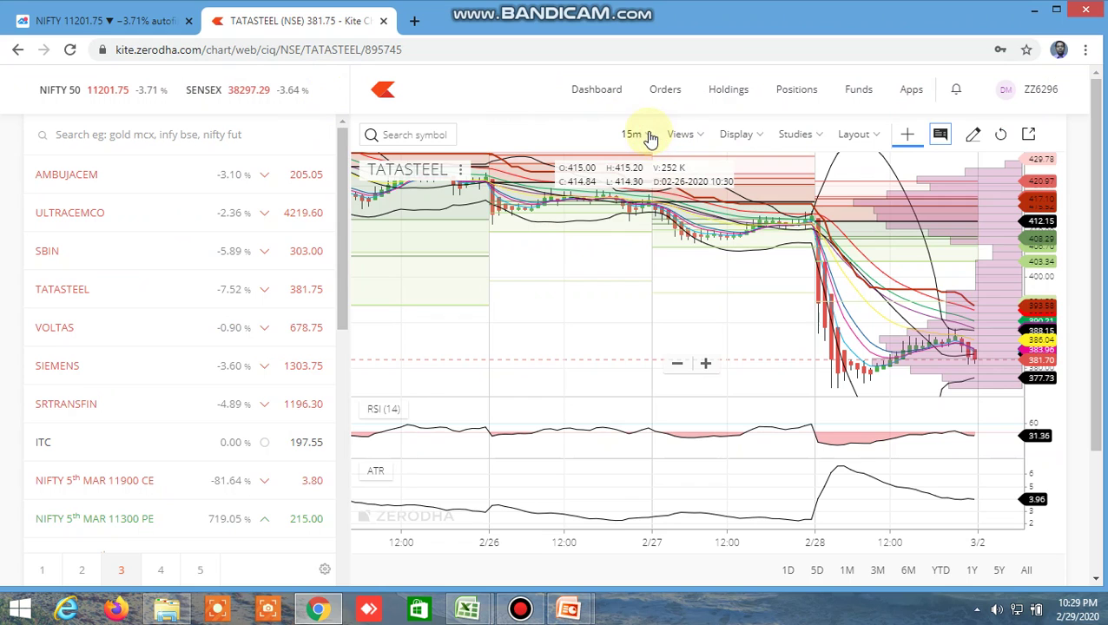
{"action": "left_click", "coordinate": [649, 137]}
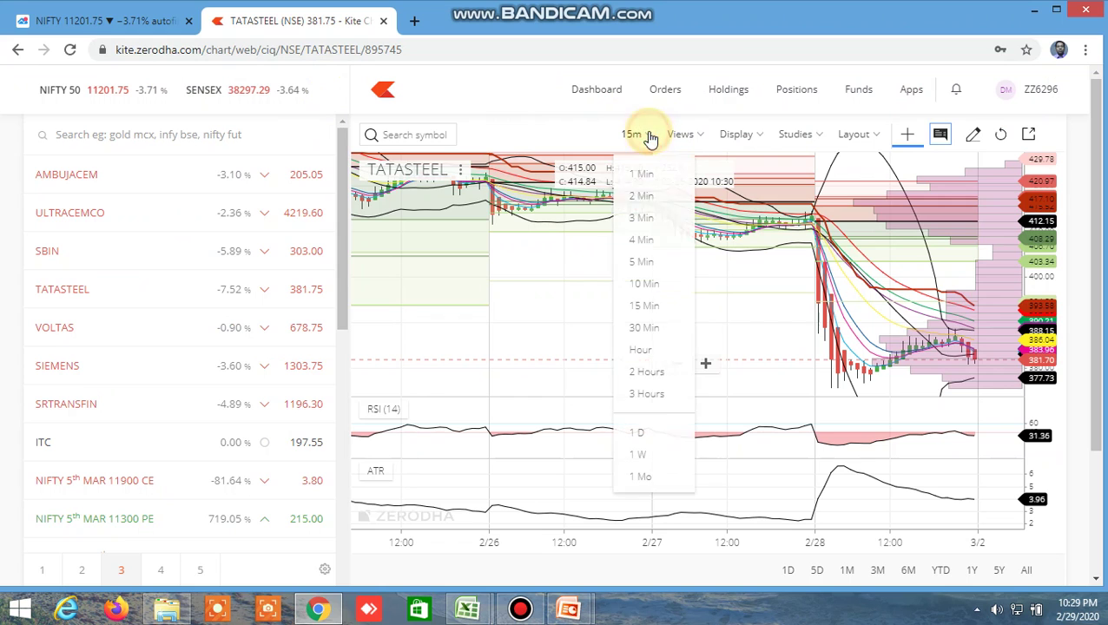
{"action": "left_click", "coordinate": [648, 434]}
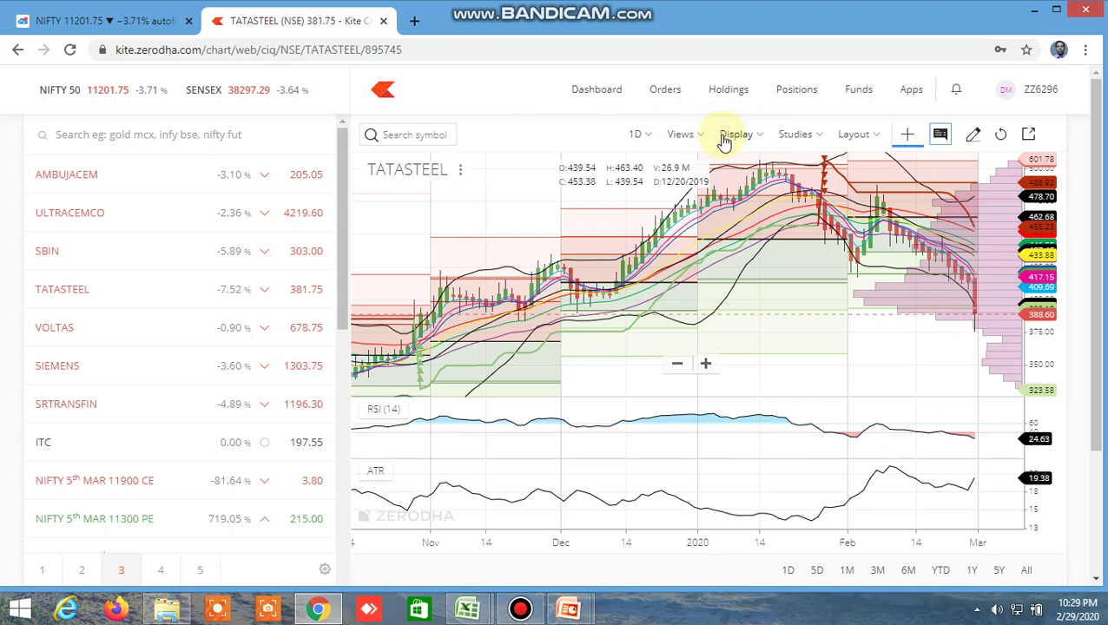
{"action": "left_click", "coordinate": [760, 141]}
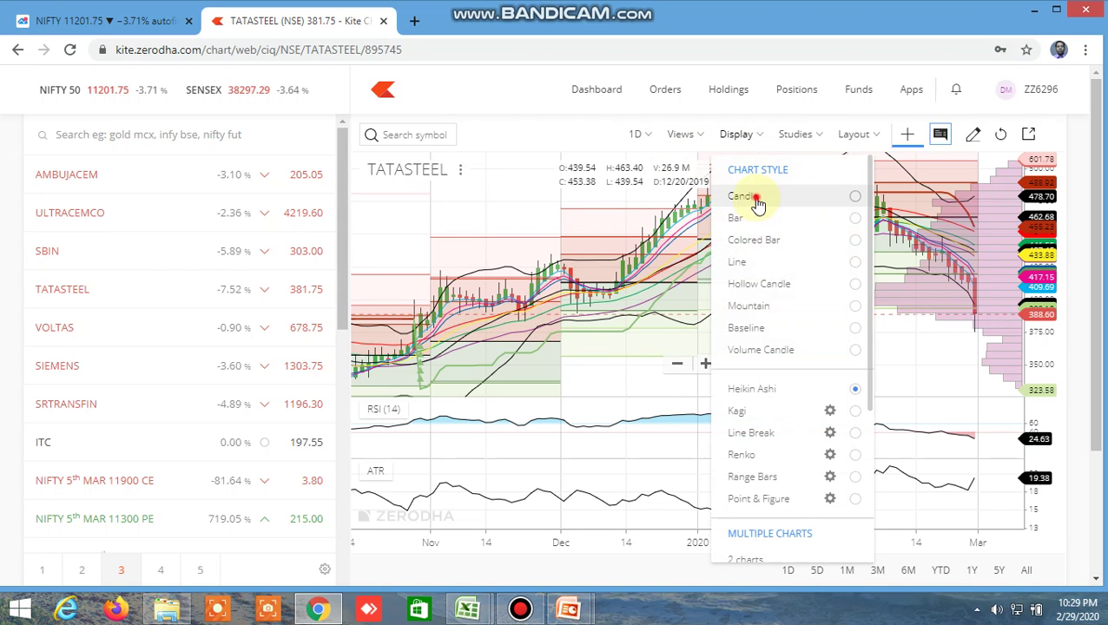
{"action": "left_click", "coordinate": [761, 200]}
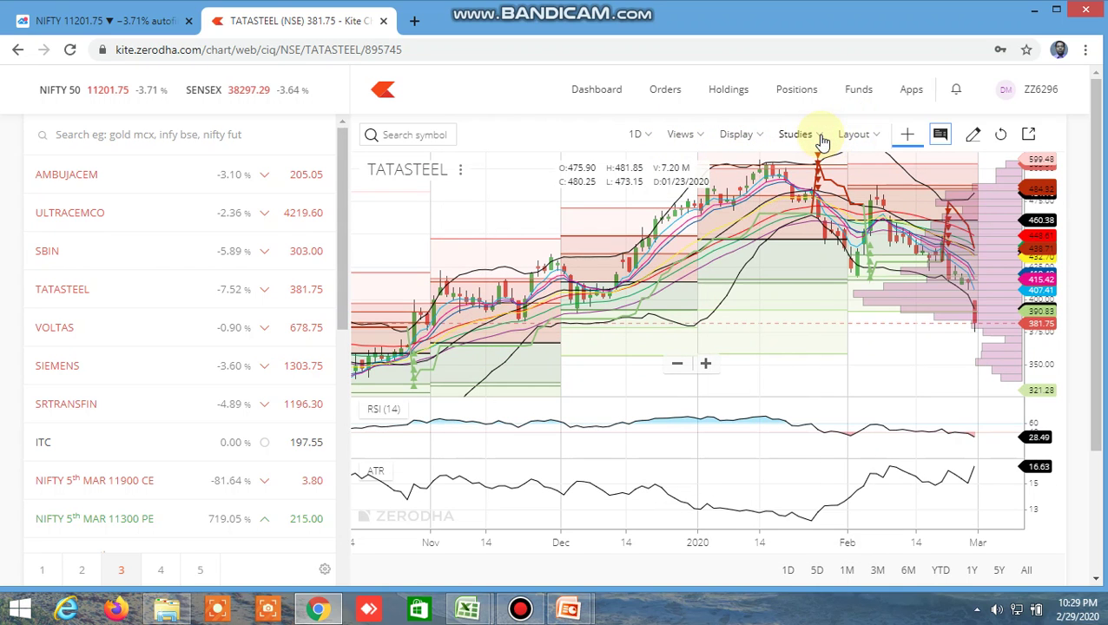
Step: Clear all current studies from the TATASTEEL chart
{"action": "left_click", "coordinate": [818, 143]}
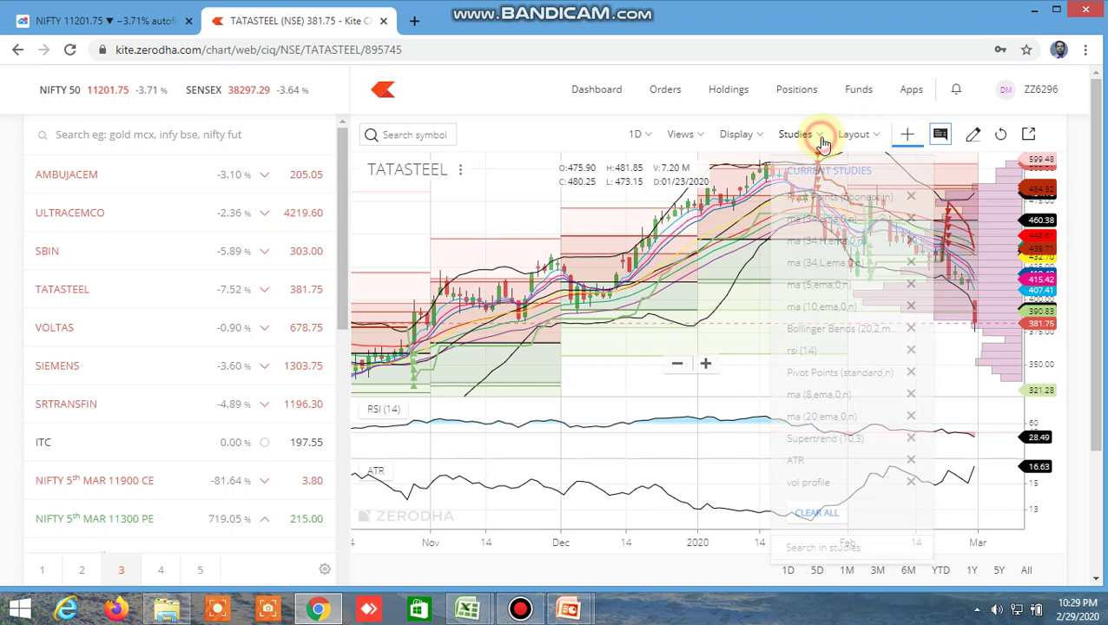
{"action": "left_click", "coordinate": [826, 515]}
{"action": "left_click", "coordinate": [843, 174]}
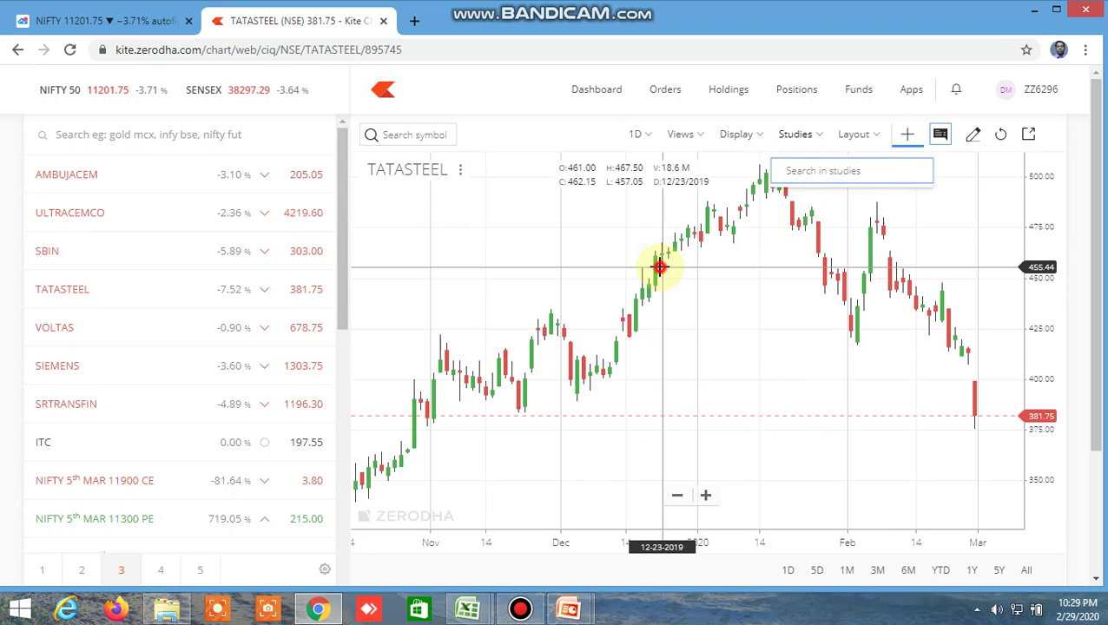
Step: Add a Moving Average study to the TATASTEEL chart, using the Close field and simple type, and edit its period
{"action": "left_click", "coordinate": [817, 136]}
{"action": "left_click", "coordinate": [822, 173]}
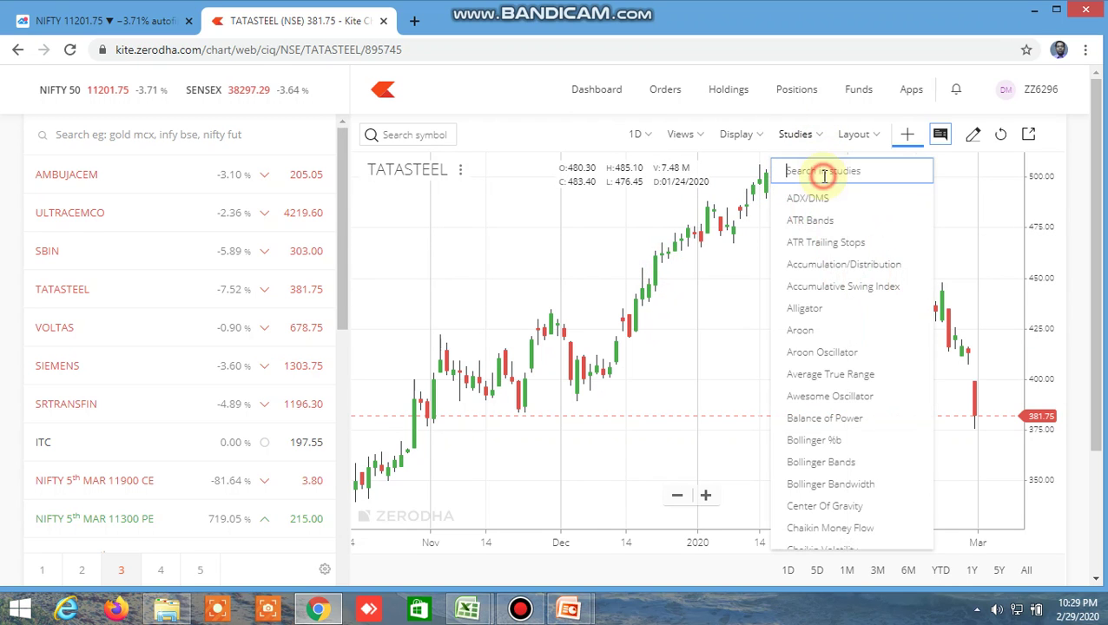
{"action": "type", "text": "moving"}
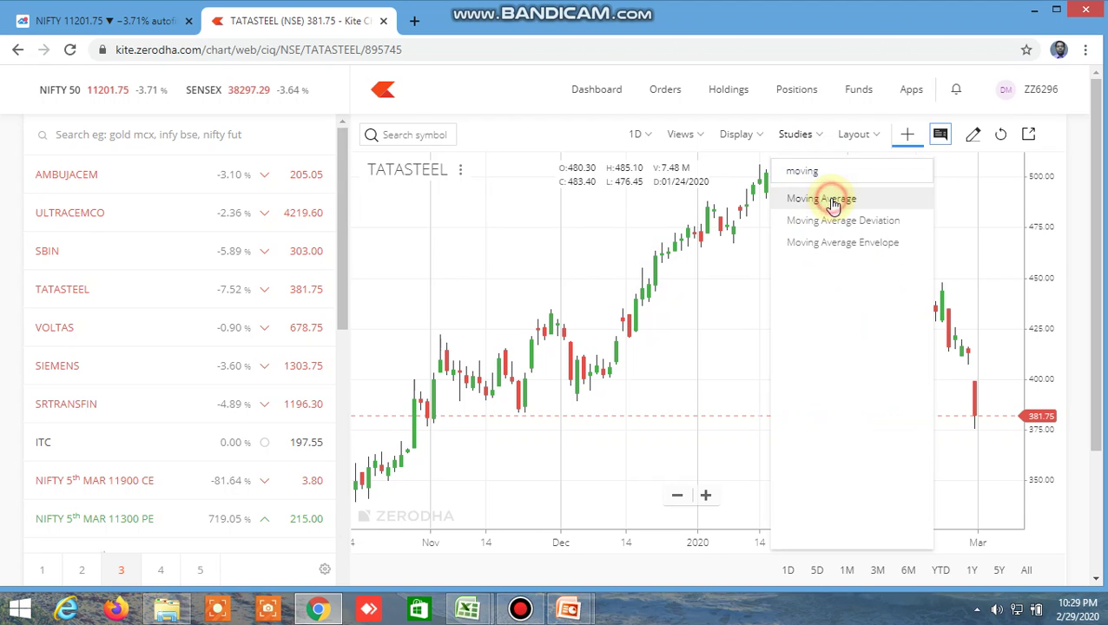
{"action": "left_click", "coordinate": [831, 199]}
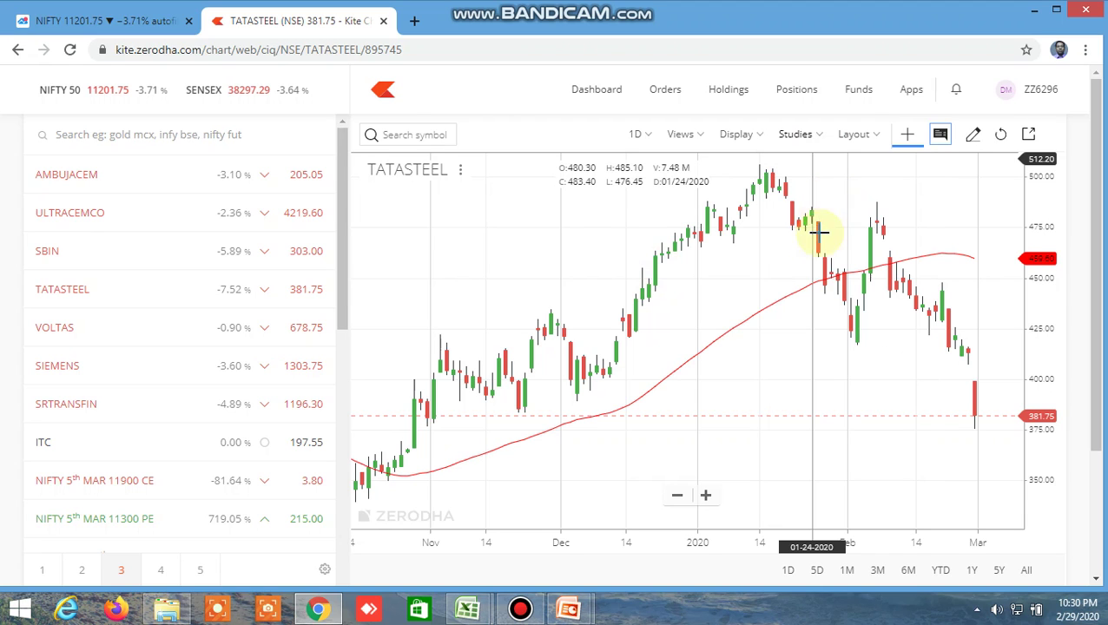
{"action": "left_click", "coordinate": [752, 253]}
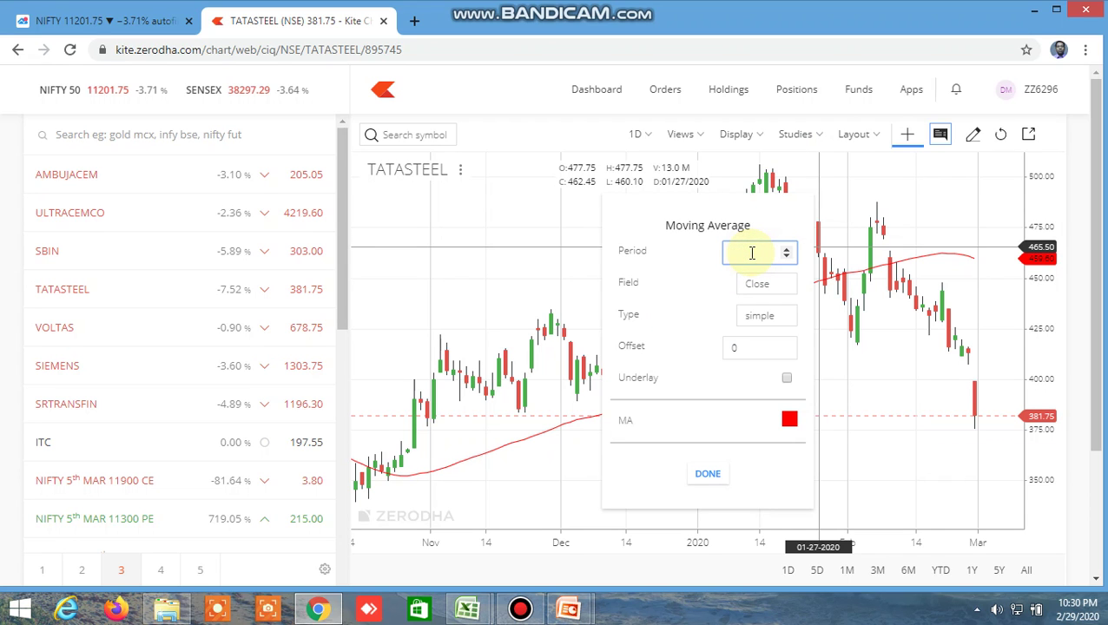
Step: Check the BAJAJFINSV row in the Excel screener and open the BAJAJFINSV (NSE) chart in Kite, focused on its latest candles
{"action": "key", "text": "alt+Tab"}
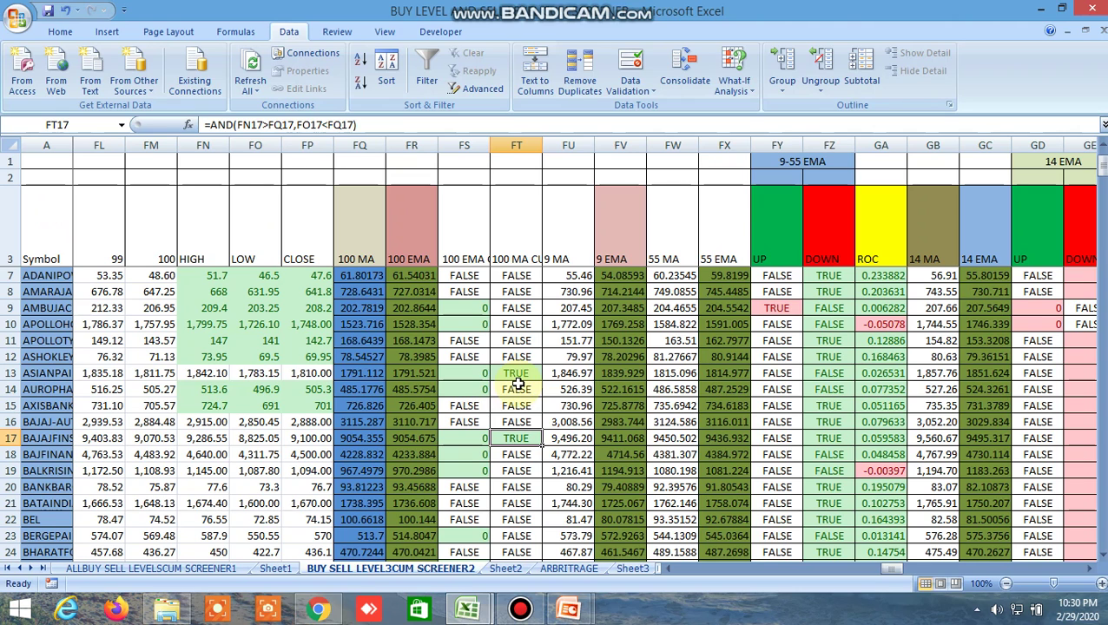
{"action": "key", "text": "alt+Tab"}
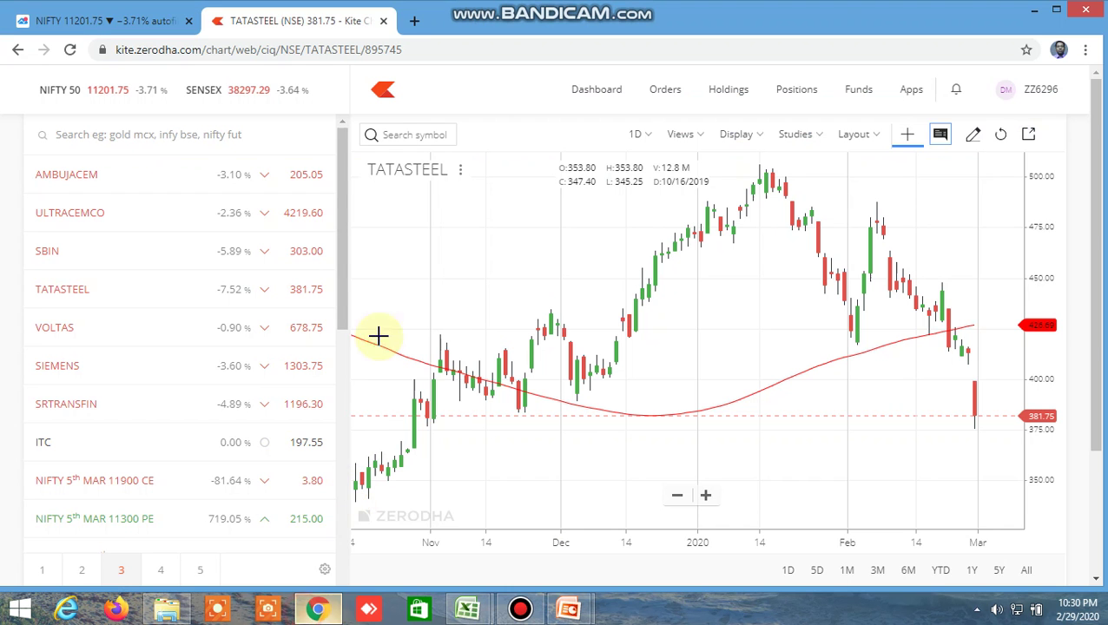
{"action": "left_click", "coordinate": [404, 127]}
{"action": "type", "text": "ba"}
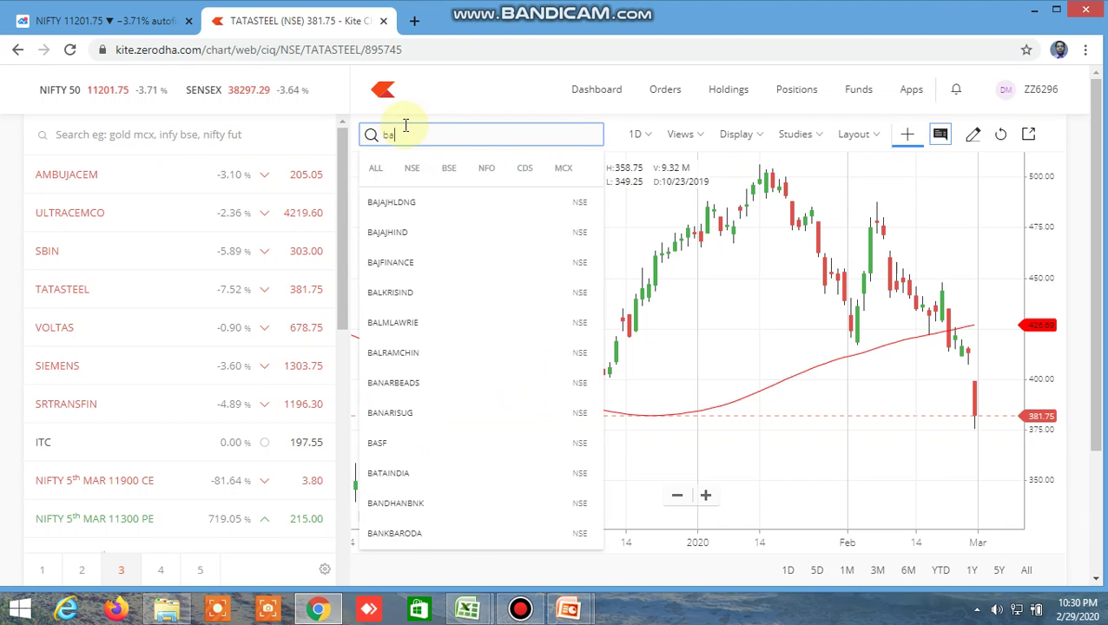
{"action": "type", "text": "ja"}
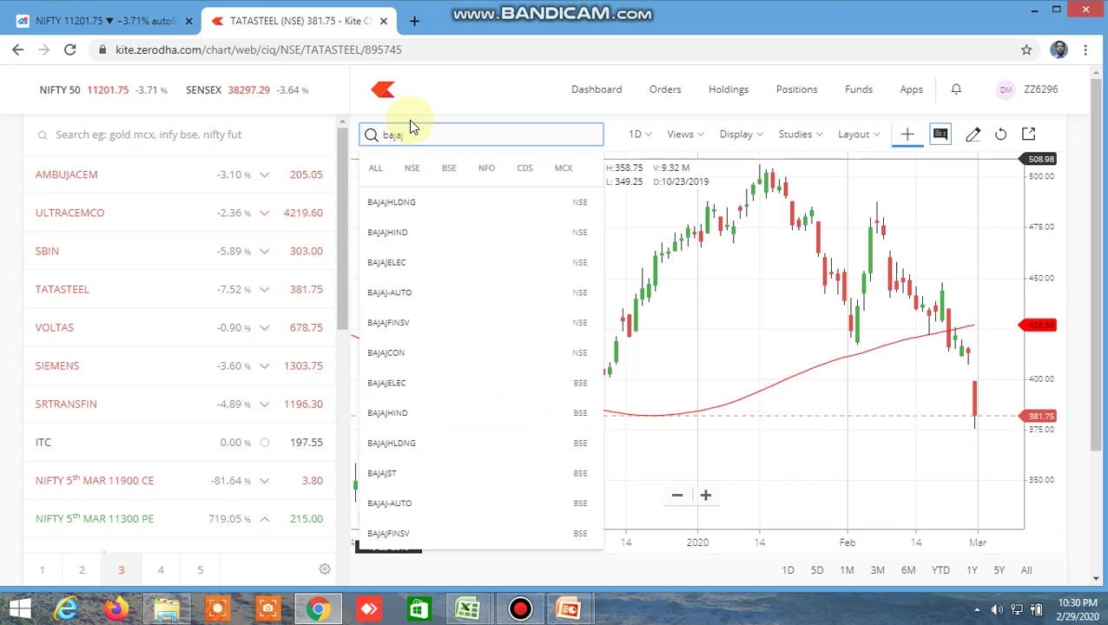
{"action": "type", "text": "jf"}
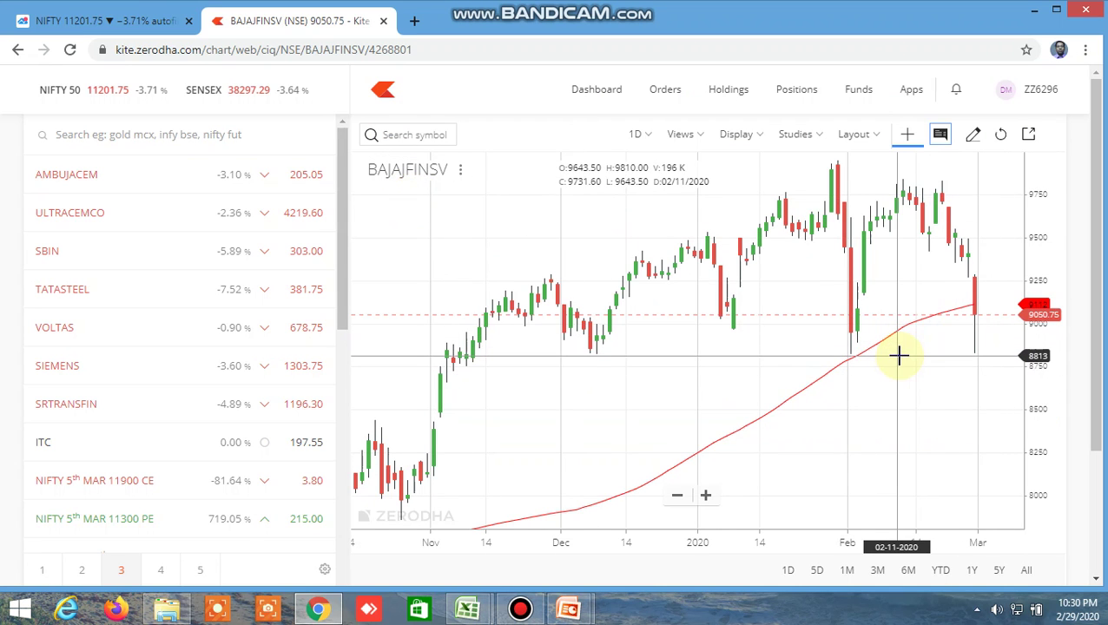
{"action": "scroll", "coordinate": [898, 355], "scroll_direction": "up", "scroll_amount": 4}
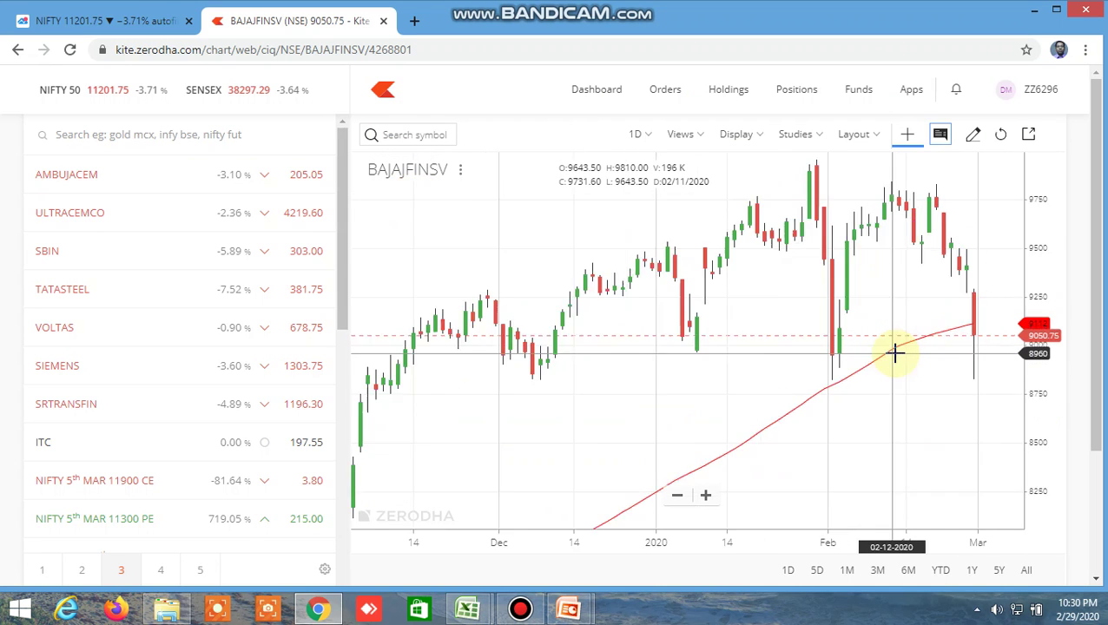
Step: Return to the Excel screener and inspect the 100 MA crossing formulas in FT31, FT35, FT51 and FT63
{"action": "mouse_move", "coordinate": [467, 608]}
{"action": "left_click", "coordinate": [400, 533]}
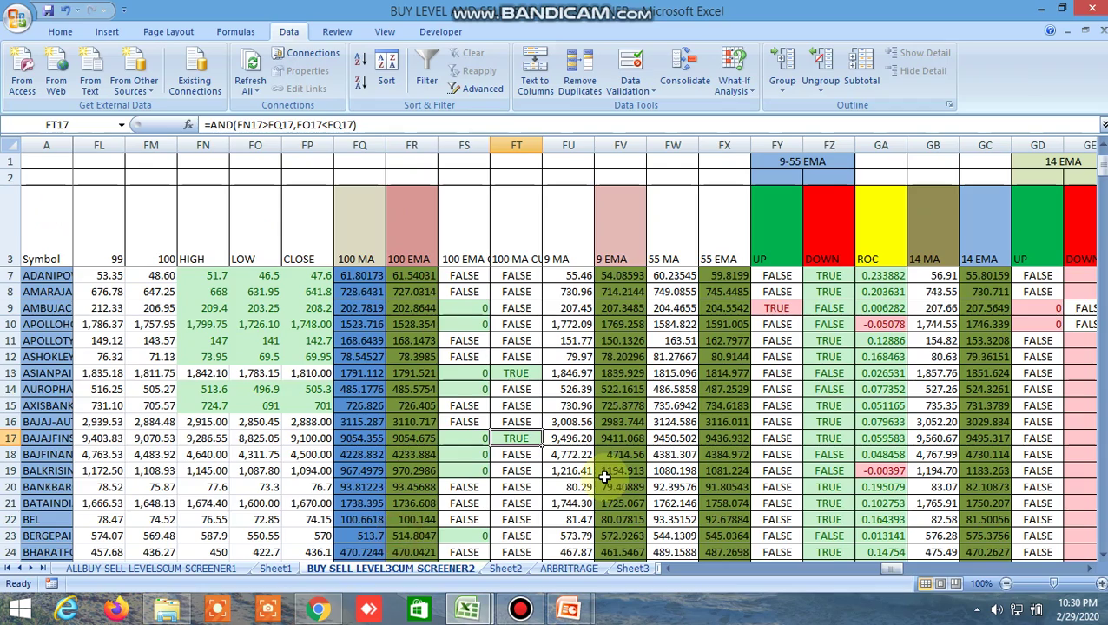
{"action": "scroll", "coordinate": [606, 477], "scroll_direction": "down", "scroll_amount": 2}
{"action": "scroll", "coordinate": [525, 417], "scroll_direction": "down", "scroll_amount": 5}
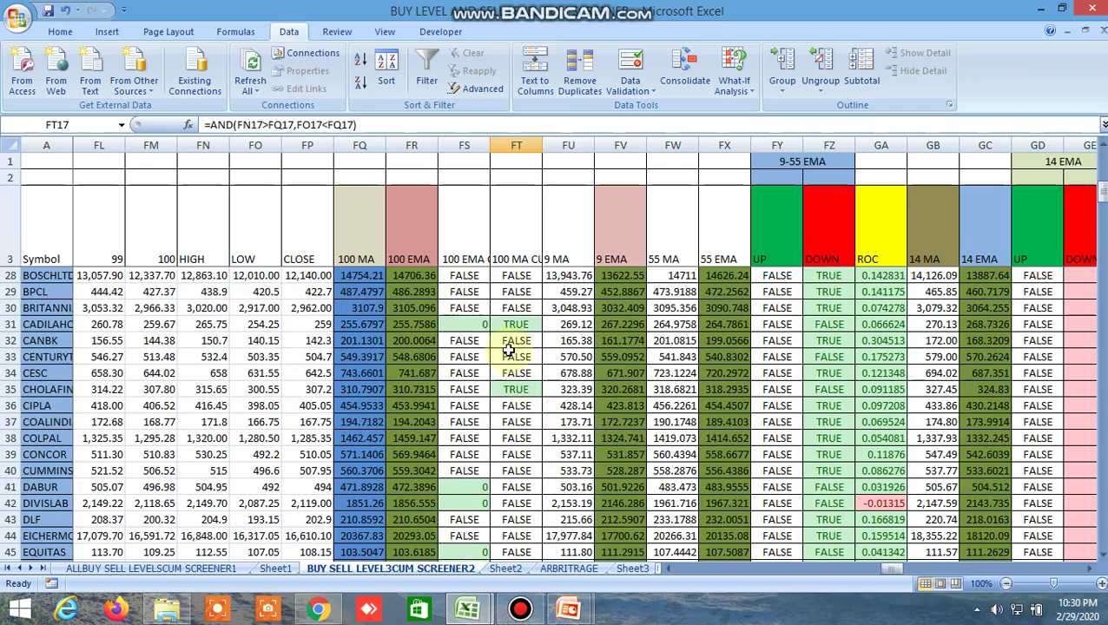
{"action": "left_click", "coordinate": [525, 324]}
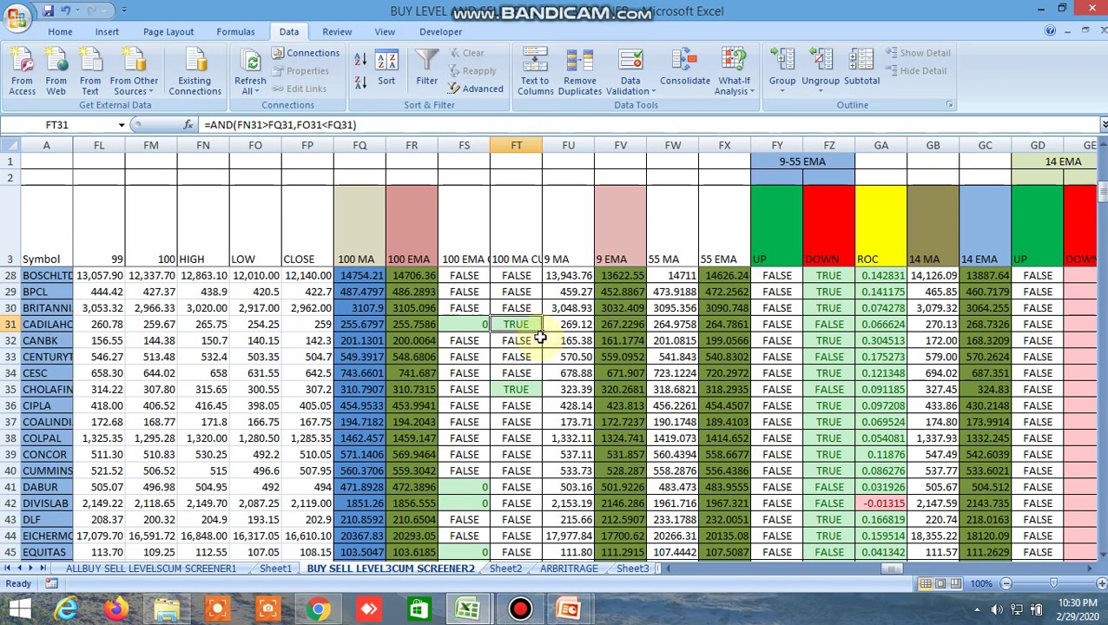
{"action": "left_click", "coordinate": [530, 388]}
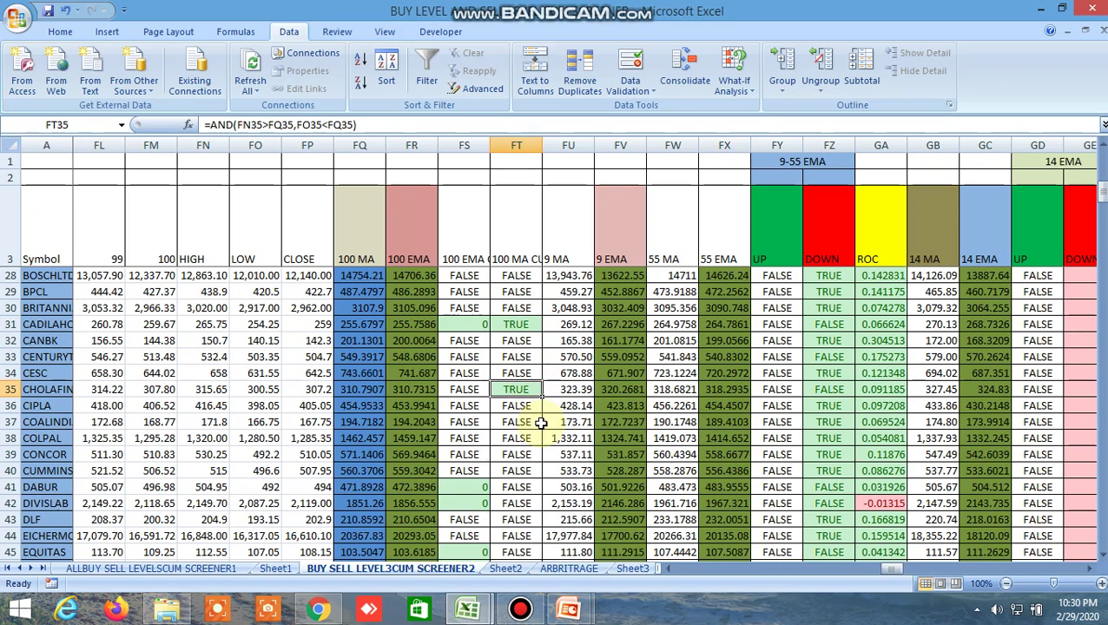
{"action": "scroll", "coordinate": [540, 423], "scroll_direction": "down", "scroll_amount": 5}
{"action": "left_click", "coordinate": [530, 405]}
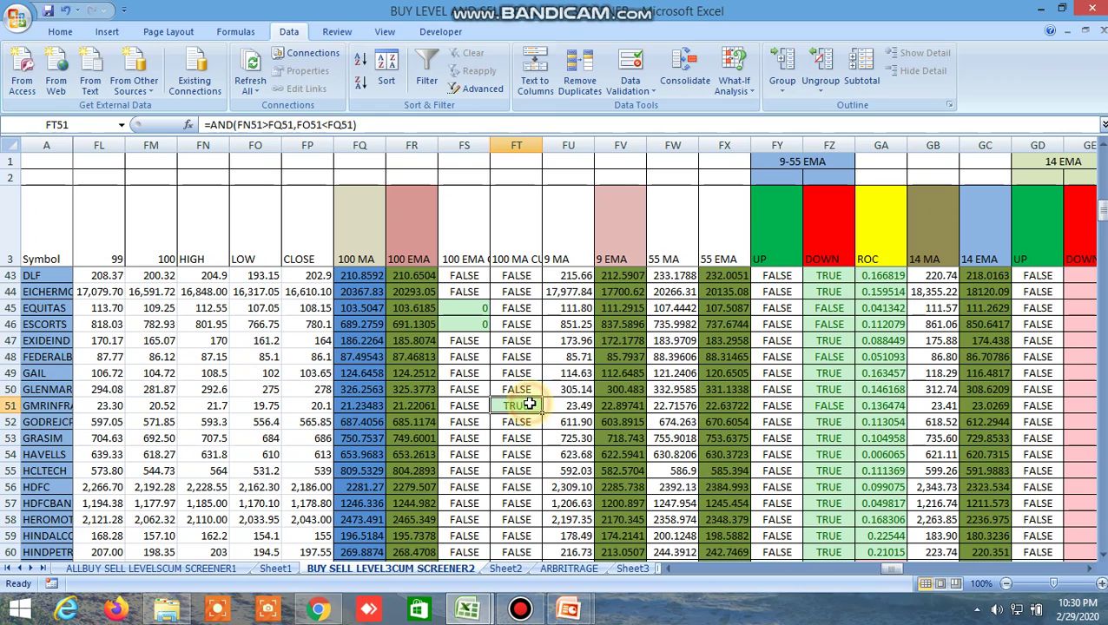
{"action": "scroll", "coordinate": [556, 433], "scroll_direction": "down", "scroll_amount": 2}
{"action": "left_click", "coordinate": [527, 487]}
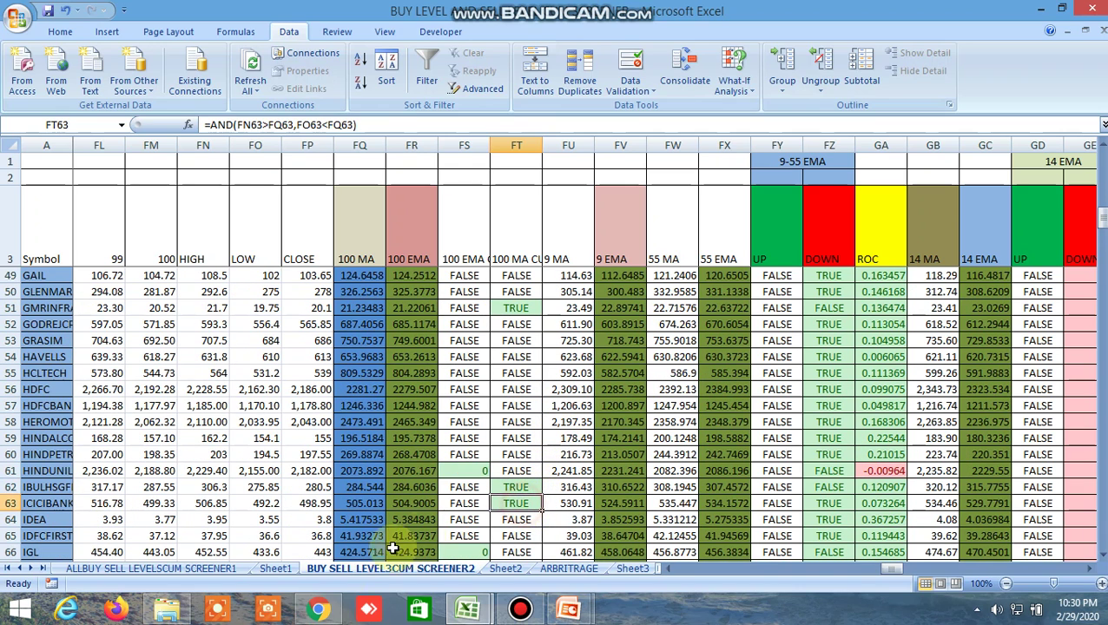
Step: Switch to Chrome and open the CHOLAFIN (NSE) chart in Kite by searching for "cholafin"
{"action": "left_click", "coordinate": [318, 609]}
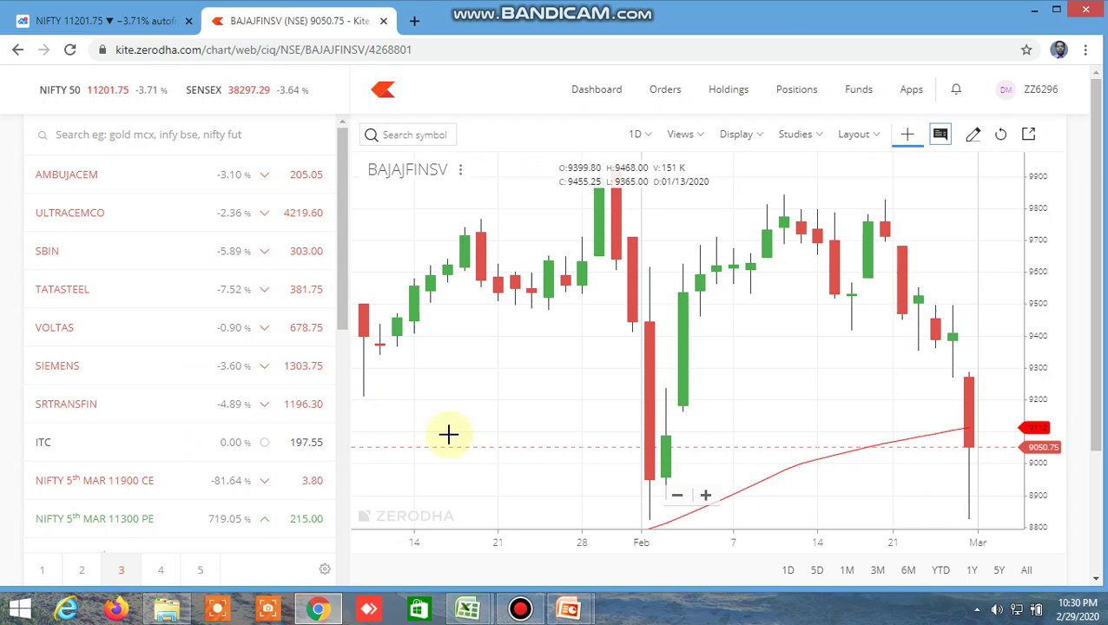
{"action": "left_click", "coordinate": [409, 133]}
{"action": "type", "text": "chol"}
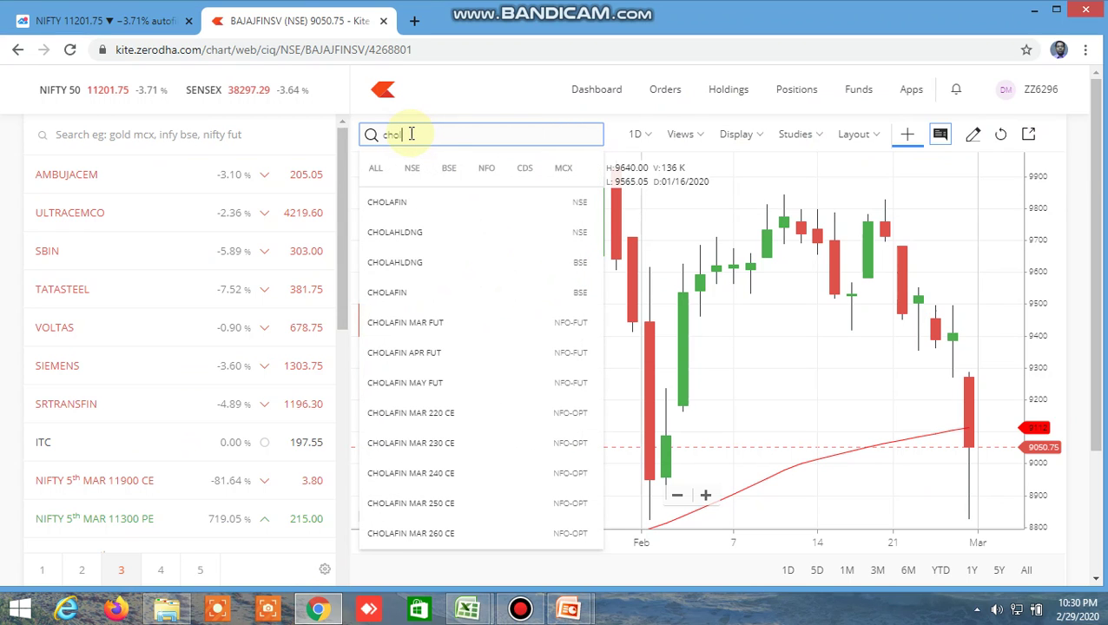
{"action": "type", "text": "afin"}
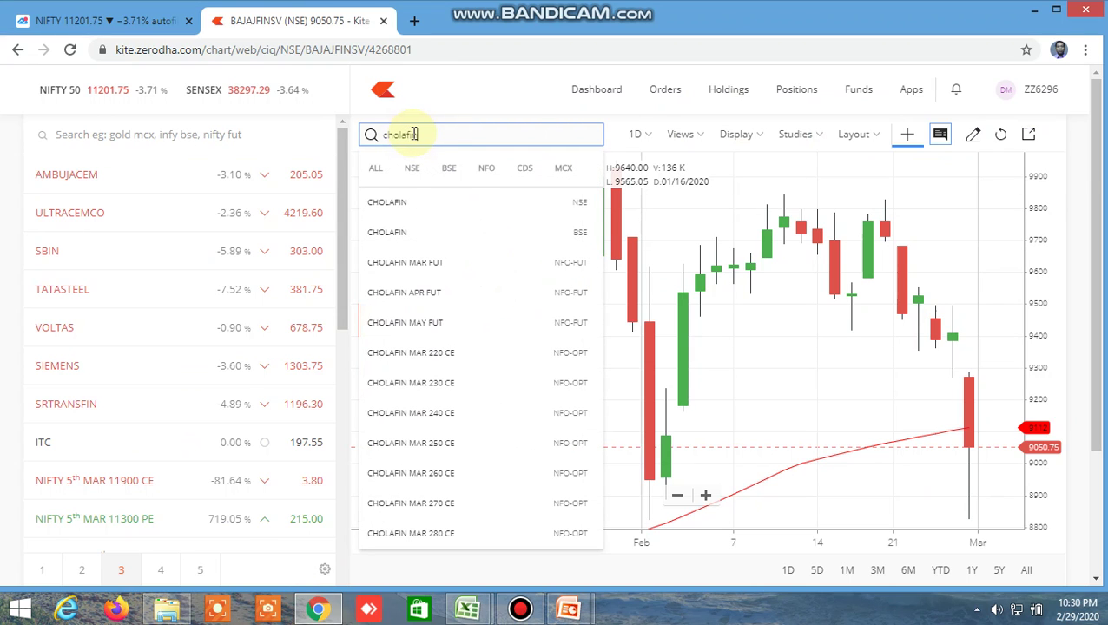
{"action": "left_click", "coordinate": [413, 200]}
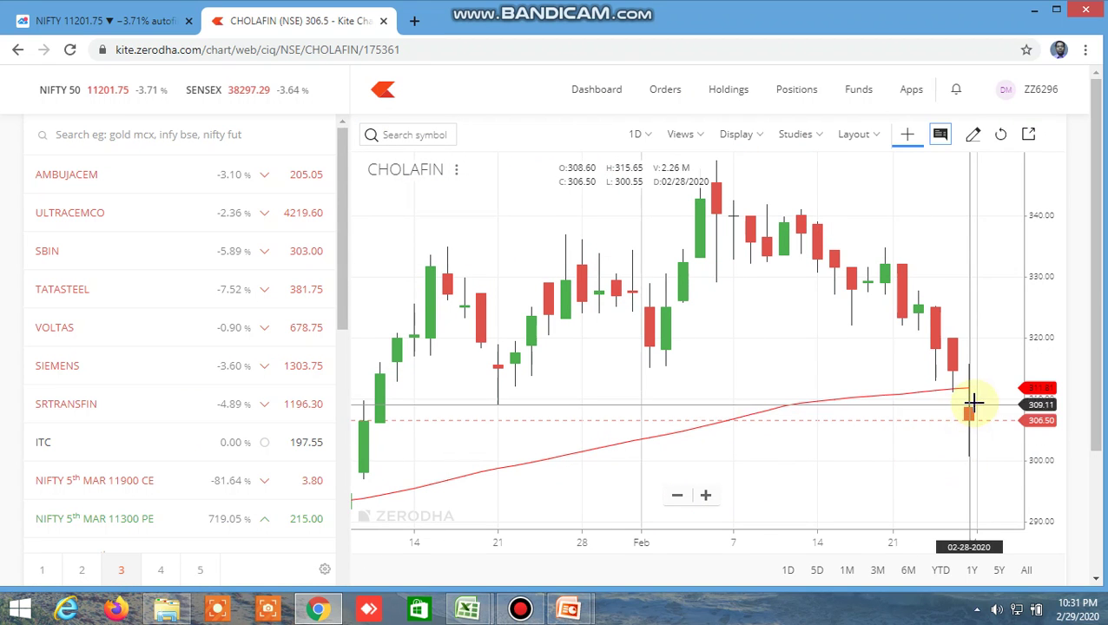
Step: Return to the Excel screener workbook, go to the short term and long term EMA columns, and select the SHORT TERM EMA'S heading
{"action": "mouse_move", "coordinate": [467, 607]}
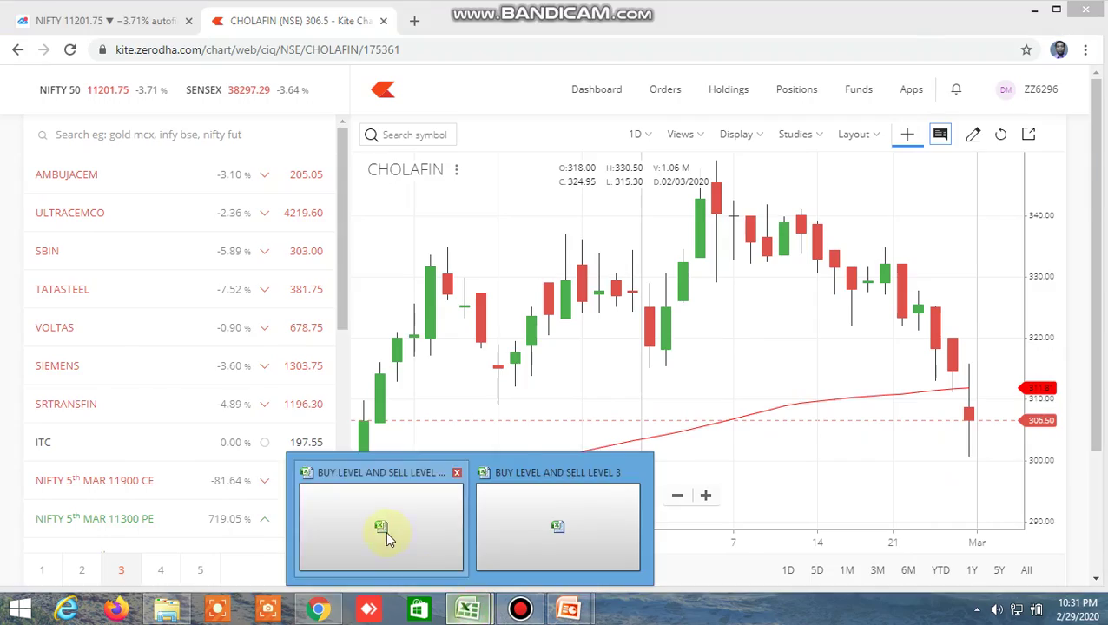
{"action": "left_click", "coordinate": [385, 531]}
{"action": "left_click_drag", "start_coordinate": [892, 567], "coordinate": [962, 581]}
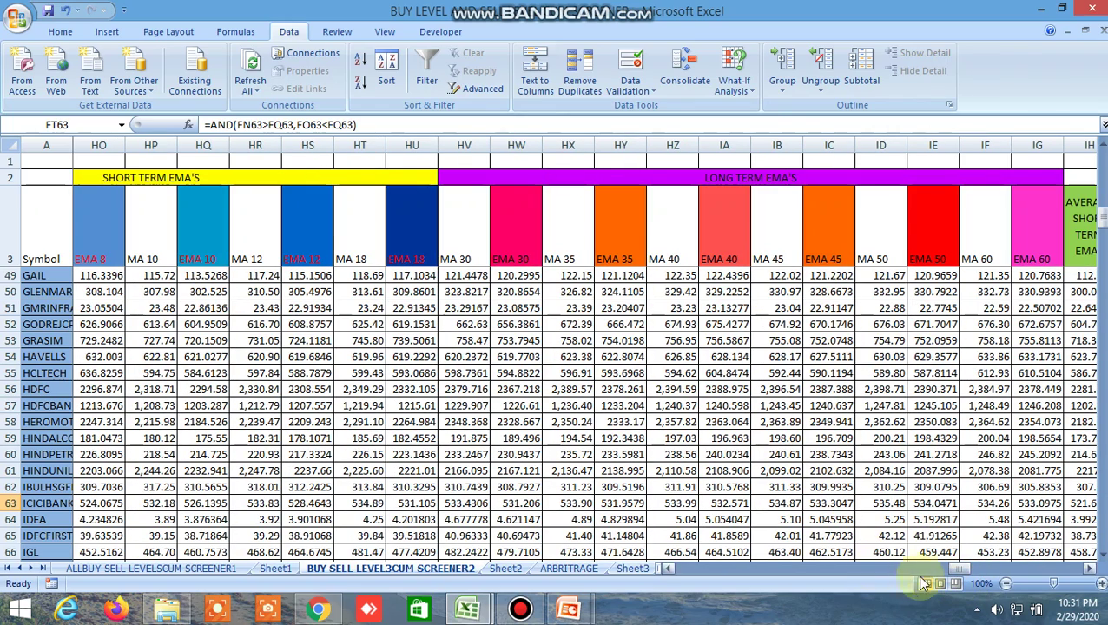
{"action": "left_click_drag", "start_coordinate": [958, 570], "coordinate": [957, 575]}
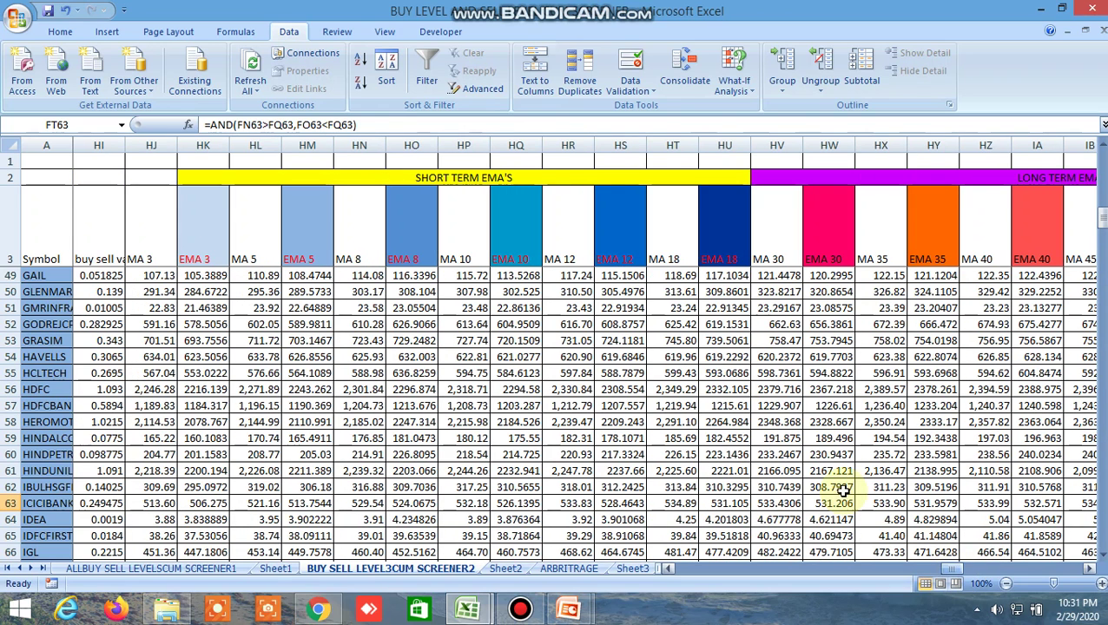
{"action": "left_click", "coordinate": [500, 176]}
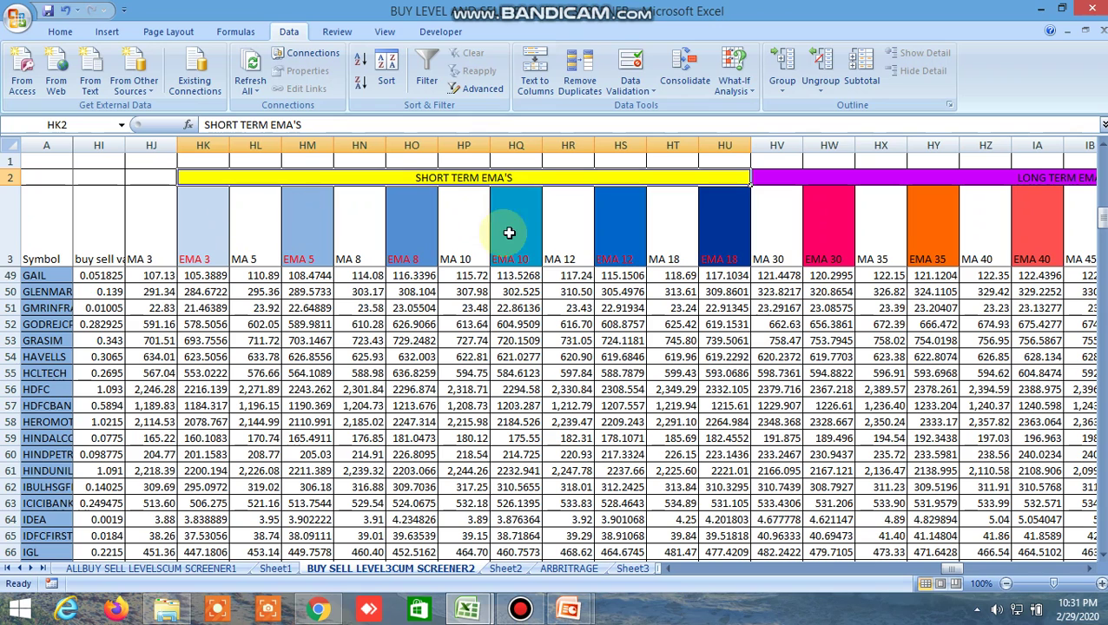
Step: Go to the average trend and pull back columns and inspect the AVERAGE UP TREND formula in IJ88 for MFSL
{"action": "left_click", "coordinate": [1090, 568]}
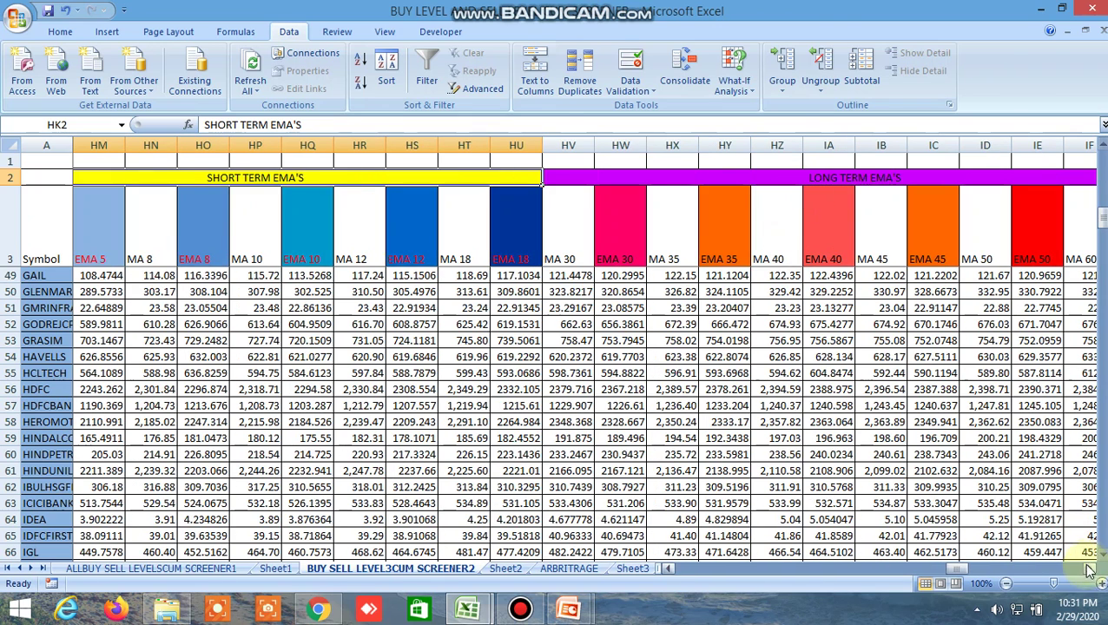
{"action": "left_click", "coordinate": [1090, 569]}
{"action": "left_click", "coordinate": [1090, 568]}
{"action": "left_click", "coordinate": [1090, 568]}
{"action": "left_click", "coordinate": [1090, 569]}
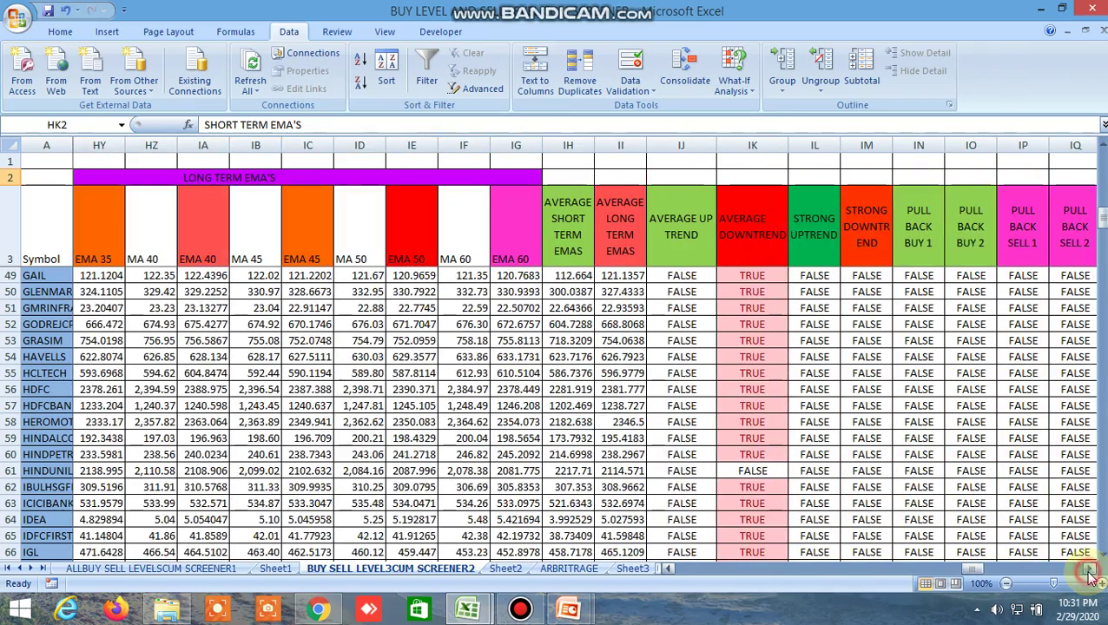
{"action": "left_click", "coordinate": [1090, 571]}
{"action": "scroll", "coordinate": [612, 277], "scroll_direction": "down", "scroll_amount": 10}
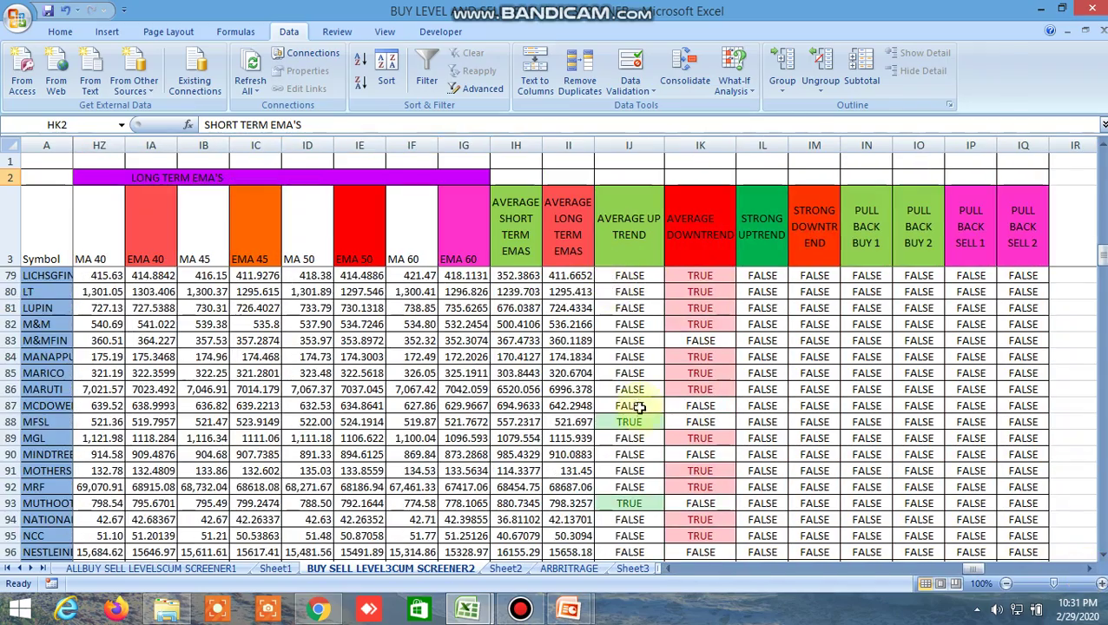
{"action": "left_click", "coordinate": [629, 424]}
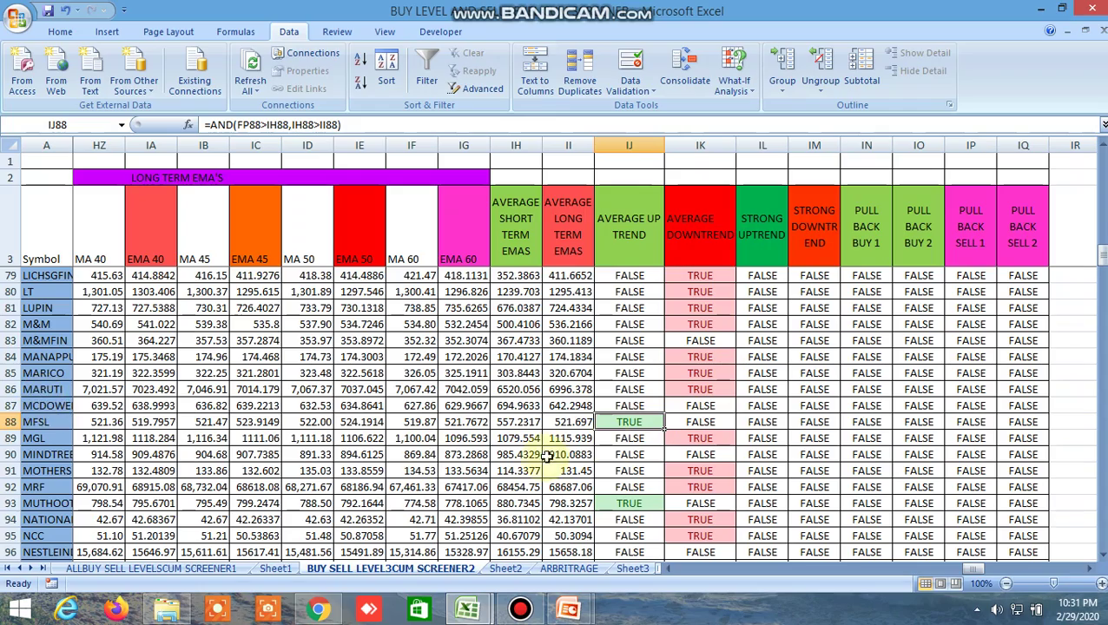
Step: Inspect the AVERAGE UP TREND formula in IJ93 for MUTHOOT and look through the remaining symbols' trend columns
{"action": "scroll", "coordinate": [655, 440], "scroll_direction": "down", "scroll_amount": 2}
{"action": "left_click", "coordinate": [638, 401]}
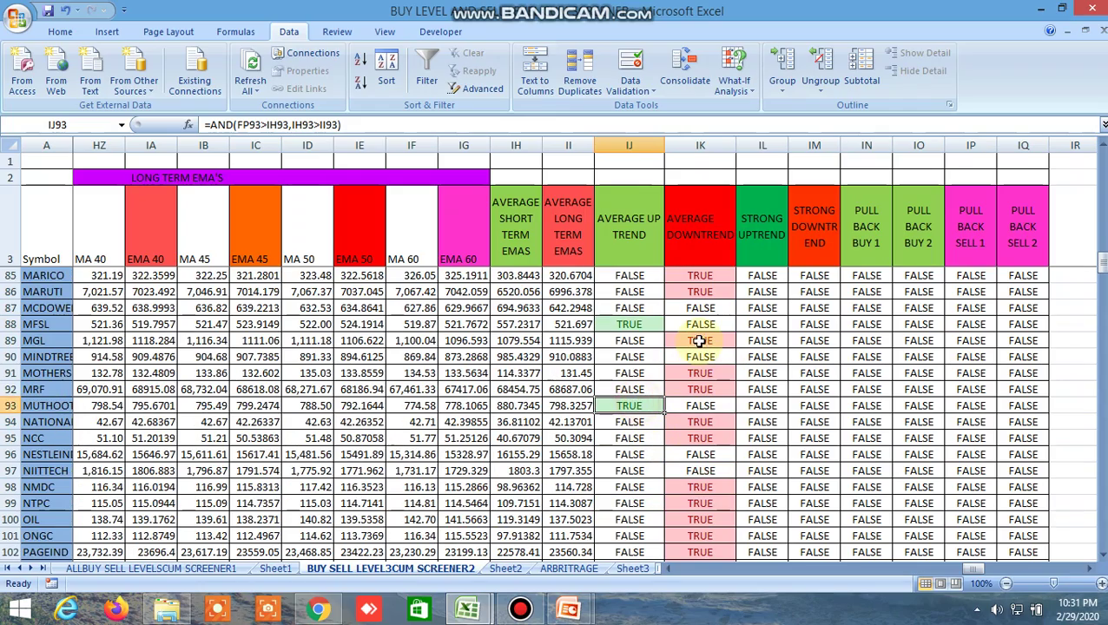
{"action": "scroll", "coordinate": [671, 458], "scroll_direction": "down", "scroll_amount": 12}
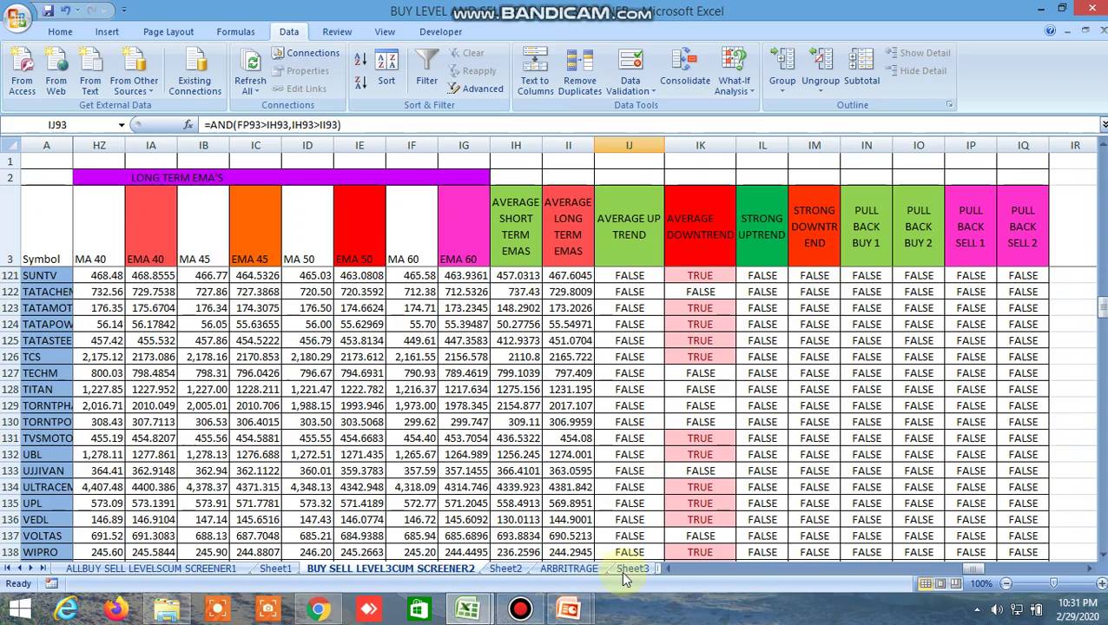
Step: Open the INSIDE THE BAR WITH NR7 sheet and go to its INSIDE THE BAR columns
{"action": "left_click", "coordinate": [630, 568]}
{"action": "left_click", "coordinate": [643, 568]}
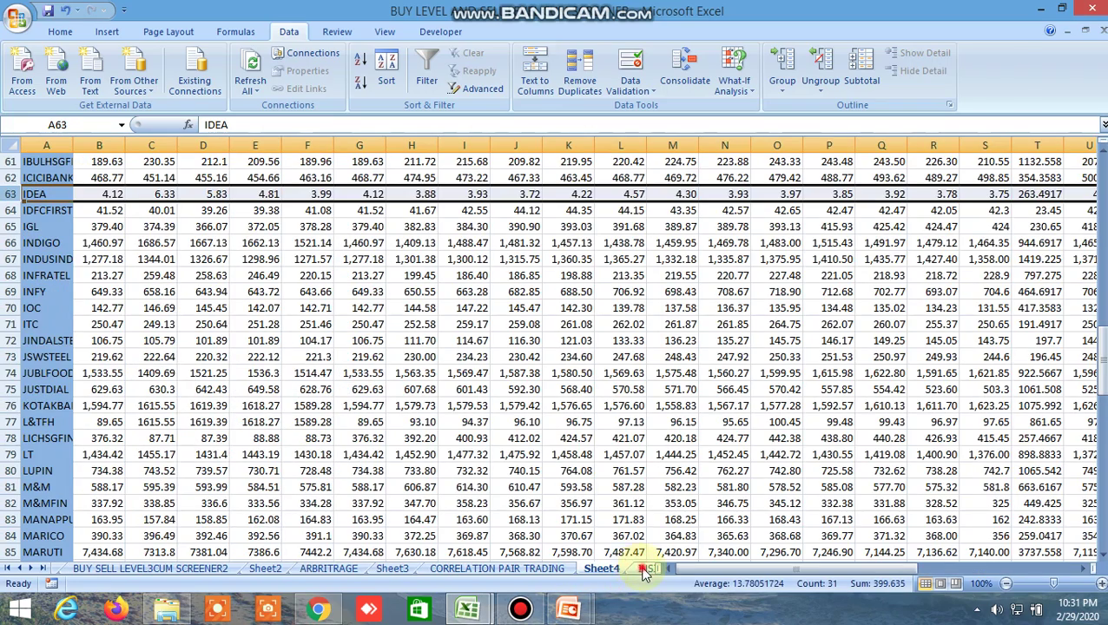
{"action": "left_click", "coordinate": [644, 569]}
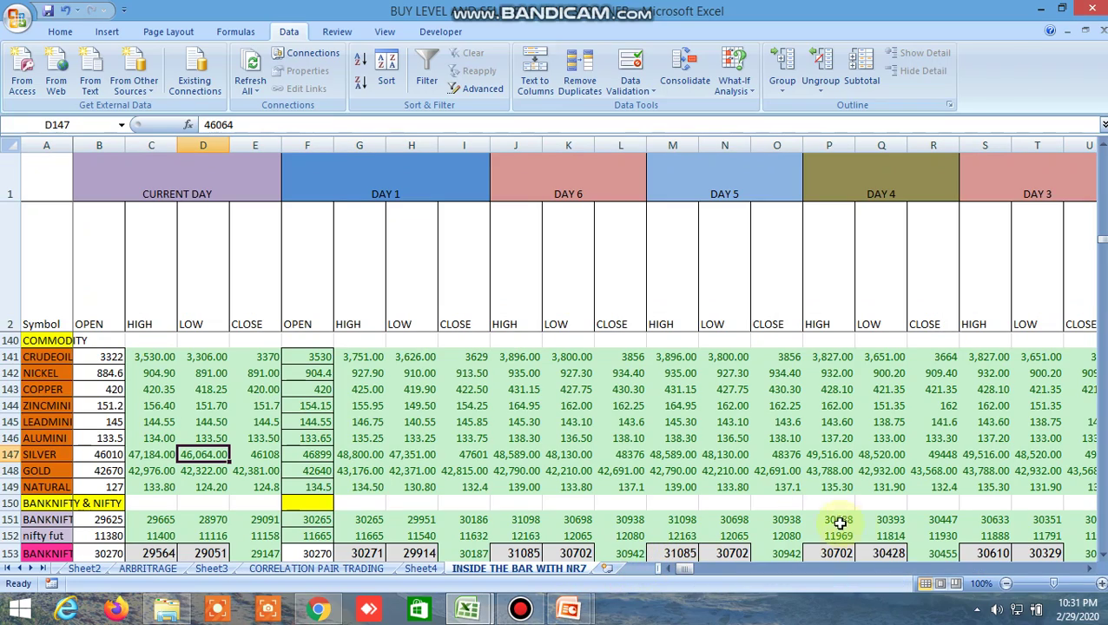
{"action": "left_click", "coordinate": [1091, 568]}
{"action": "left_click", "coordinate": [1091, 568]}
{"action": "left_click", "coordinate": [1091, 569]}
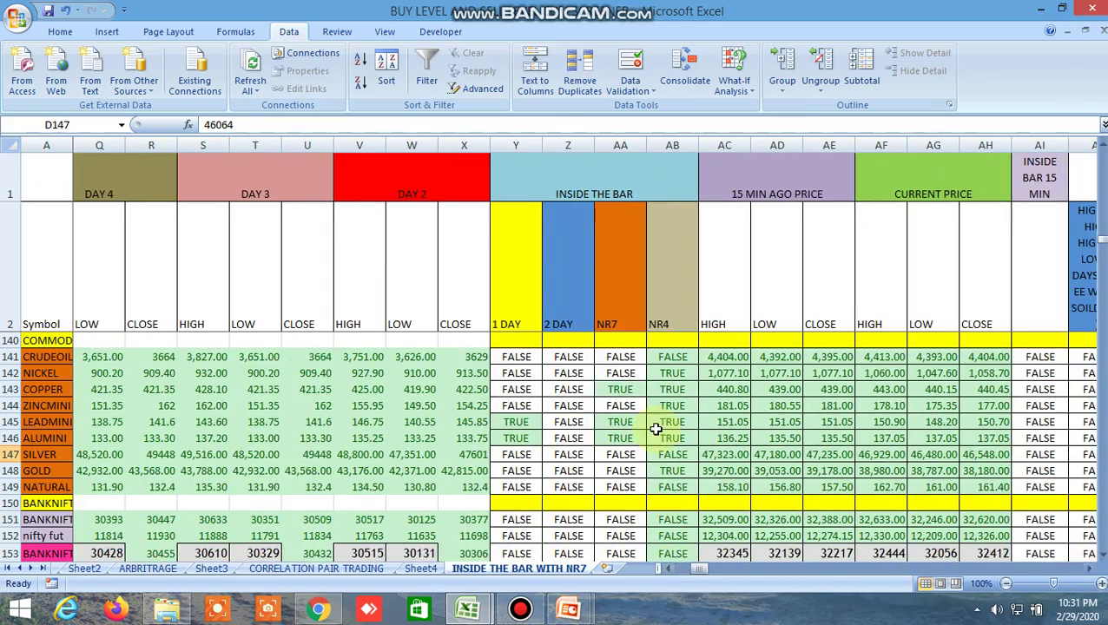
Step: Review the INSIDE THE BAR signals from the first symbol onward and inspect the 1 DAY formula in Y47 for FEDERALB
{"action": "scroll", "coordinate": [613, 458], "scroll_direction": "up", "scroll_amount": 14}
{"action": "scroll", "coordinate": [592, 356], "scroll_direction": "up", "scroll_amount": 20}
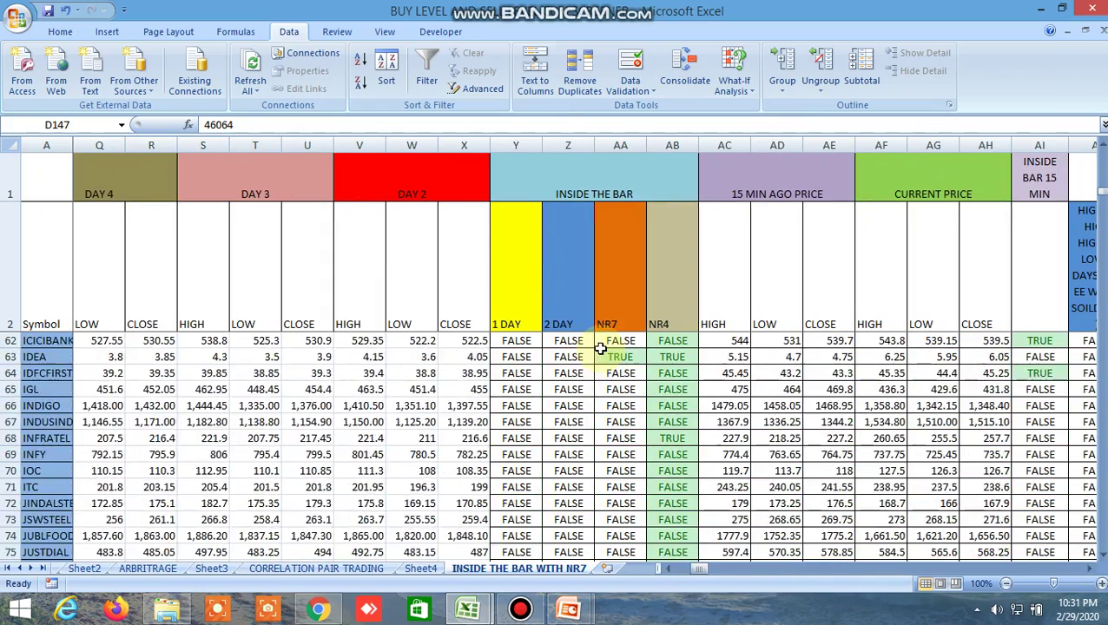
{"action": "scroll", "coordinate": [598, 354], "scroll_direction": "up", "scroll_amount": 3}
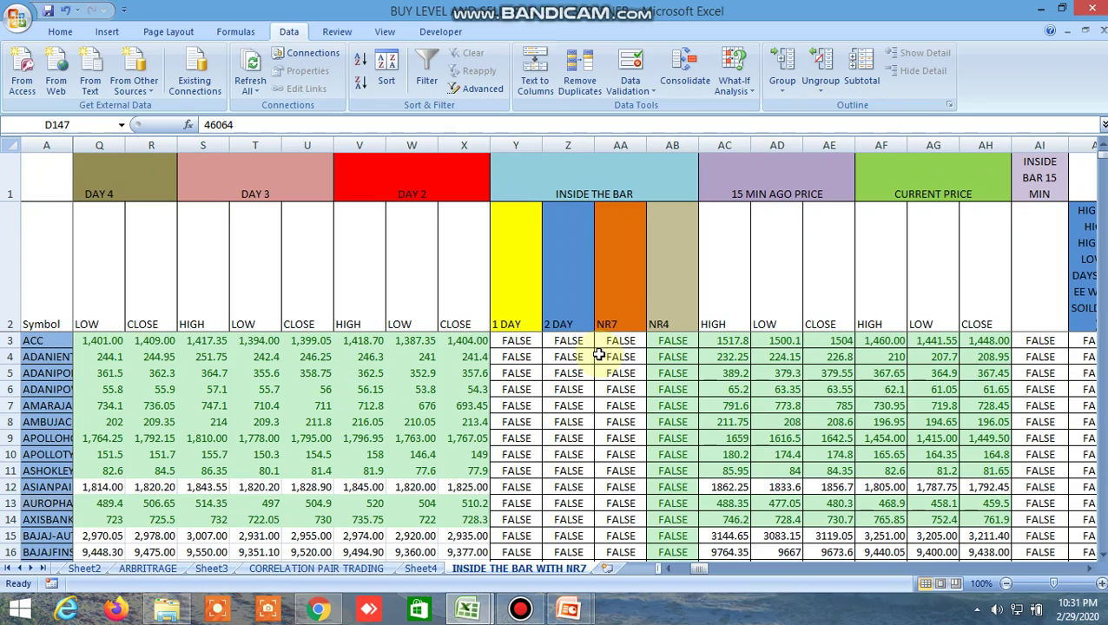
{"action": "scroll", "coordinate": [599, 356], "scroll_direction": "down", "scroll_amount": 8}
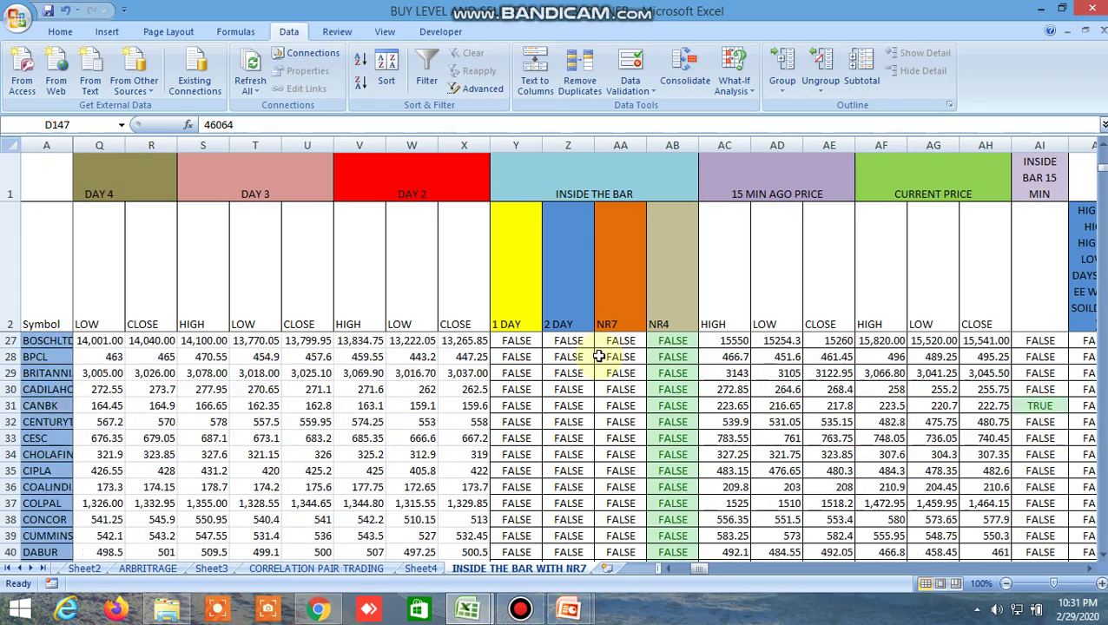
{"action": "scroll", "coordinate": [599, 356], "scroll_direction": "down", "scroll_amount": 5}
{"action": "left_click", "coordinate": [515, 421]}
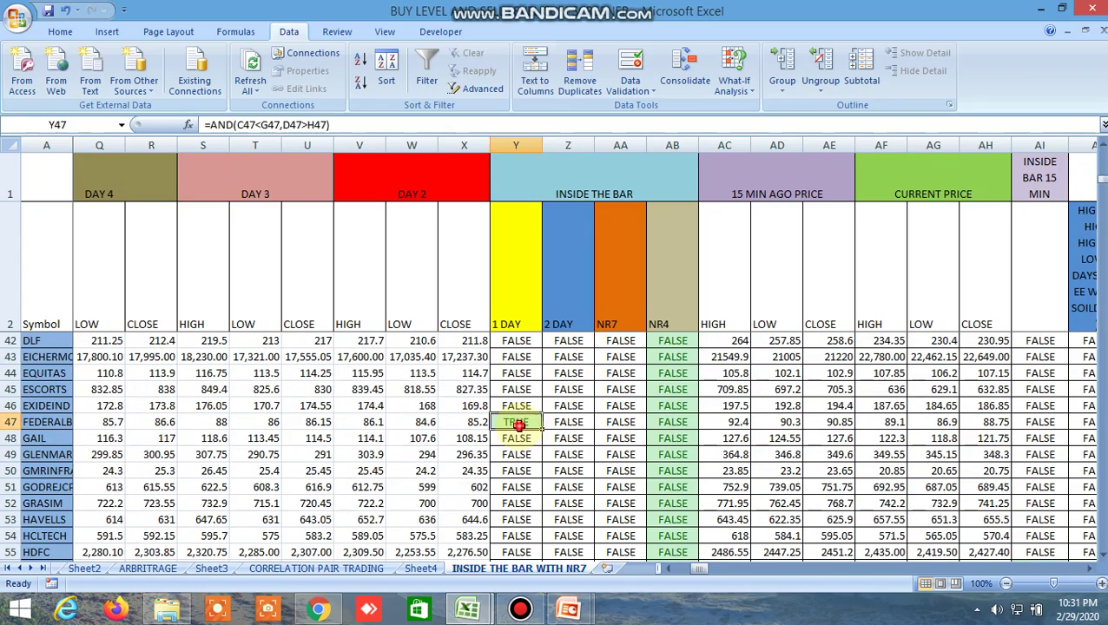
Step: Inspect the NR7 formulas in AA63 for IDEA and AA104 for PFC
{"action": "scroll", "coordinate": [597, 446], "scroll_direction": "down", "scroll_amount": 4}
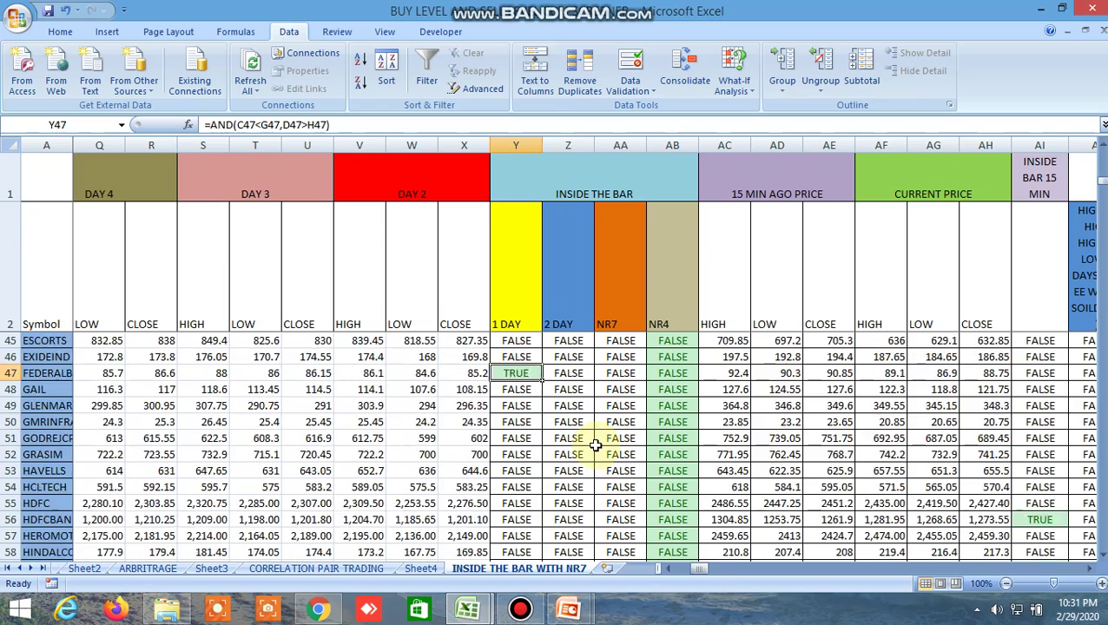
{"action": "left_click", "coordinate": [628, 487]}
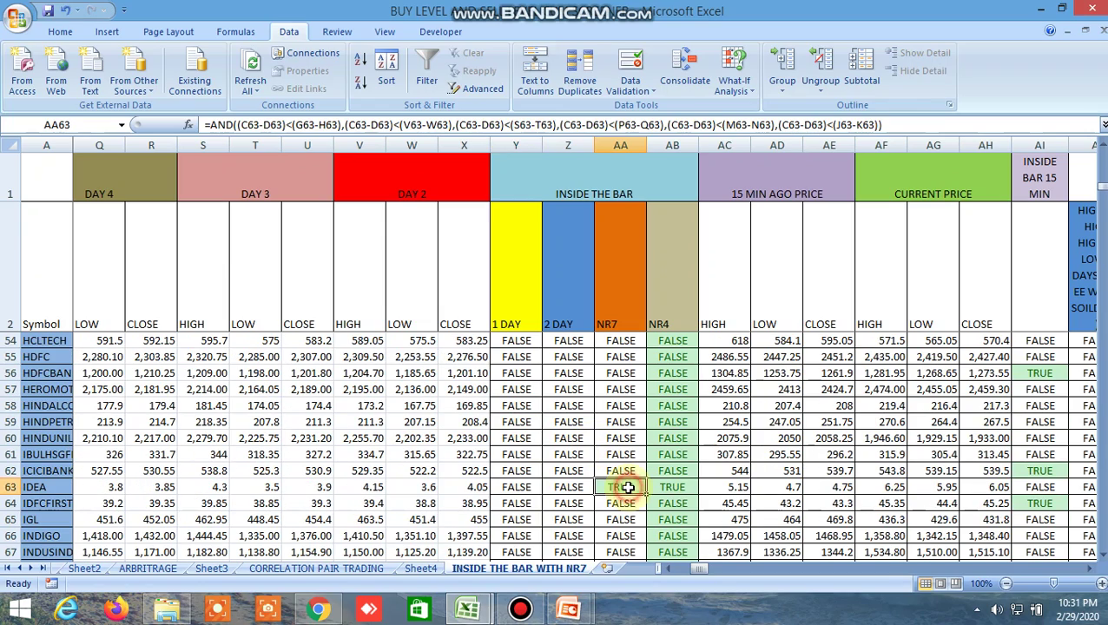
{"action": "scroll", "coordinate": [538, 485], "scroll_direction": "down", "scroll_amount": 11}
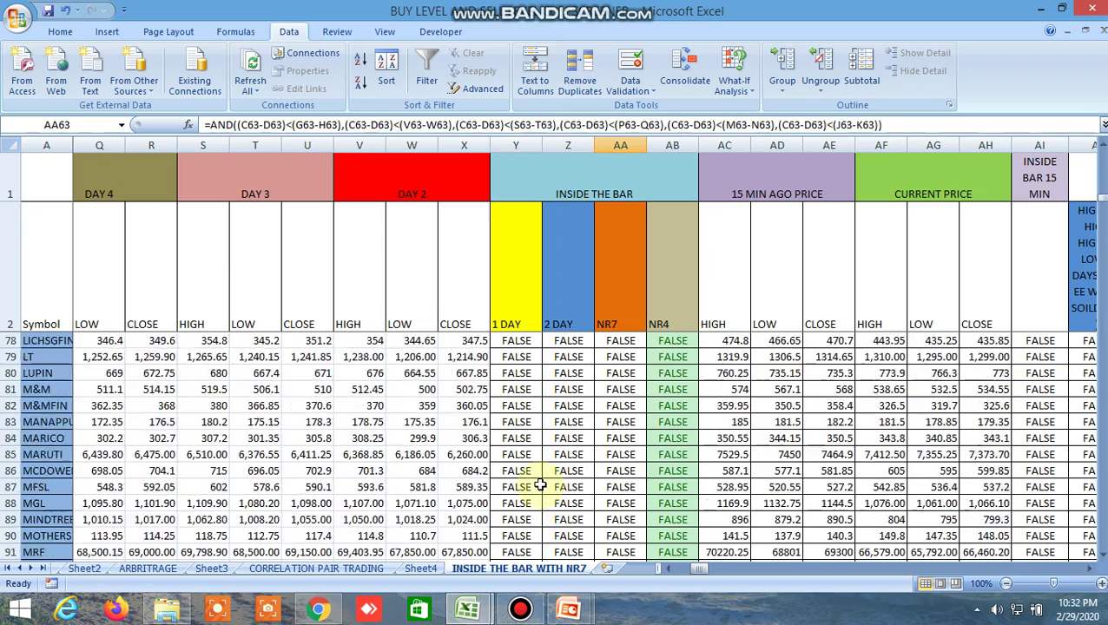
{"action": "scroll", "coordinate": [540, 484], "scroll_direction": "down", "scroll_amount": 6}
{"action": "scroll", "coordinate": [556, 476], "scroll_direction": "up", "scroll_amount": 2}
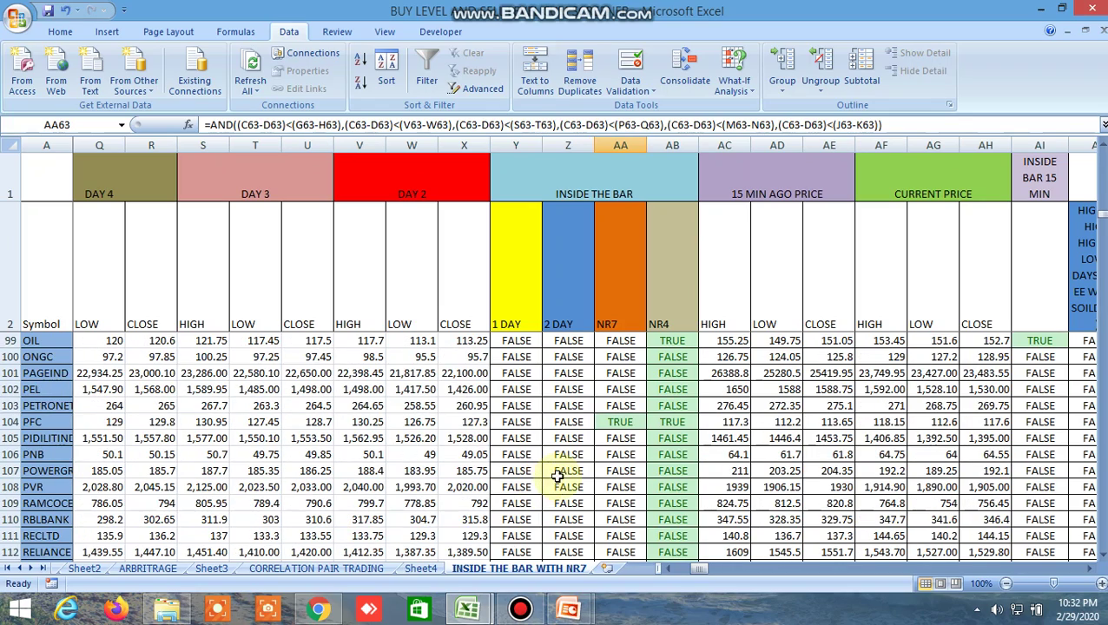
{"action": "left_click", "coordinate": [621, 424]}
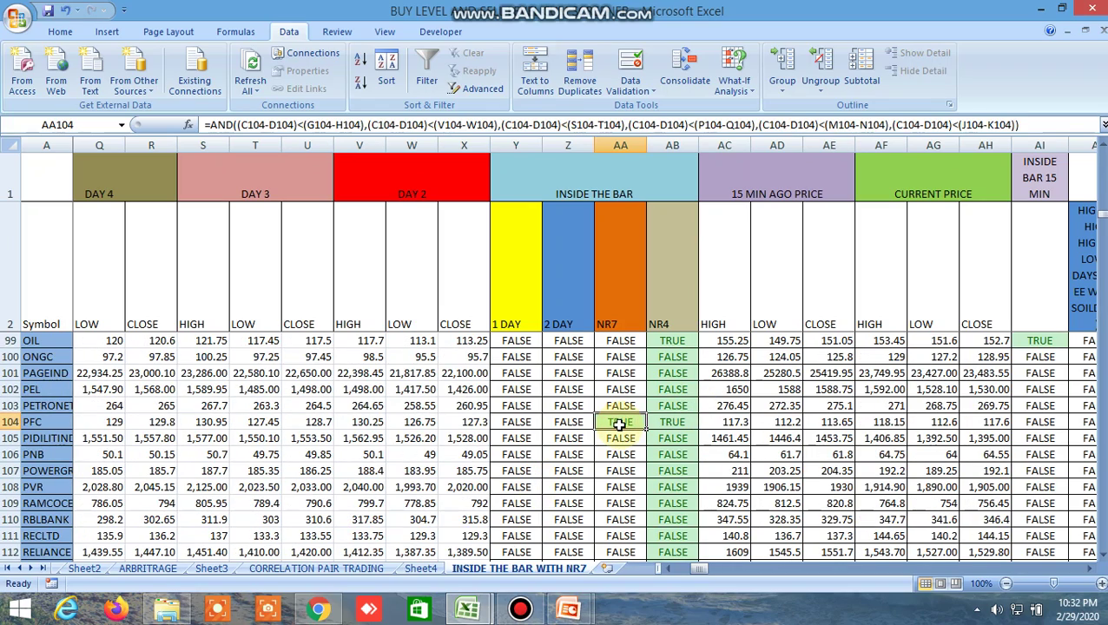
Step: Inspect the 1 DAY formula in Y119, then switch to Chrome and open the SUNPHARMA (NSE) chart in Kite by searching for "sunphar"
{"action": "scroll", "coordinate": [615, 438], "scroll_direction": "down", "scroll_amount": 6}
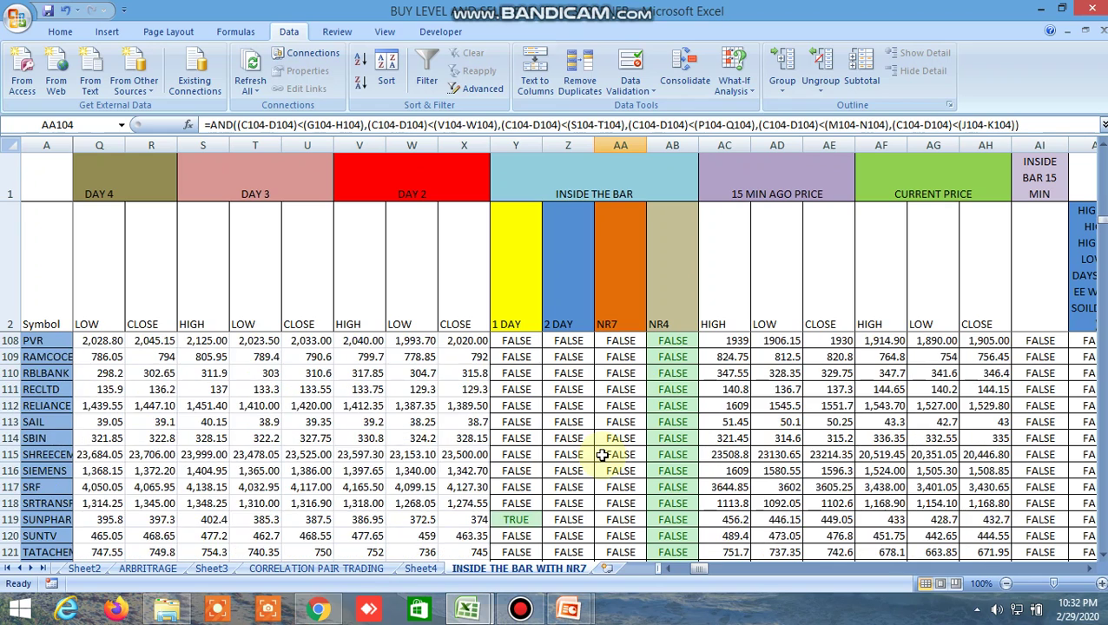
{"action": "left_click", "coordinate": [530, 376]}
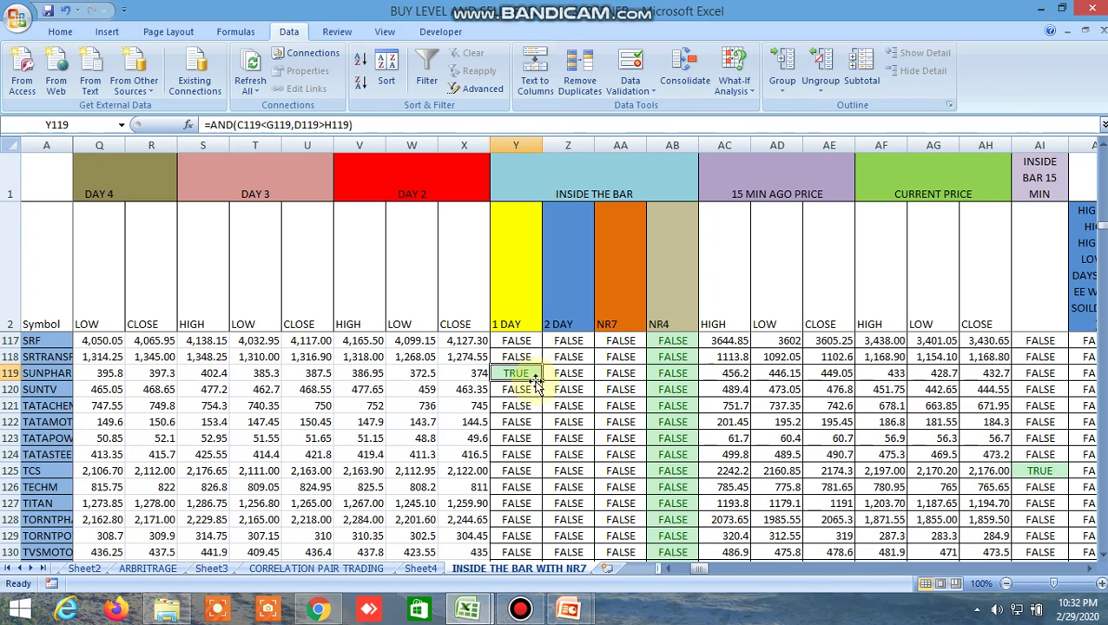
{"action": "left_click", "coordinate": [318, 609]}
{"action": "left_click", "coordinate": [419, 136]}
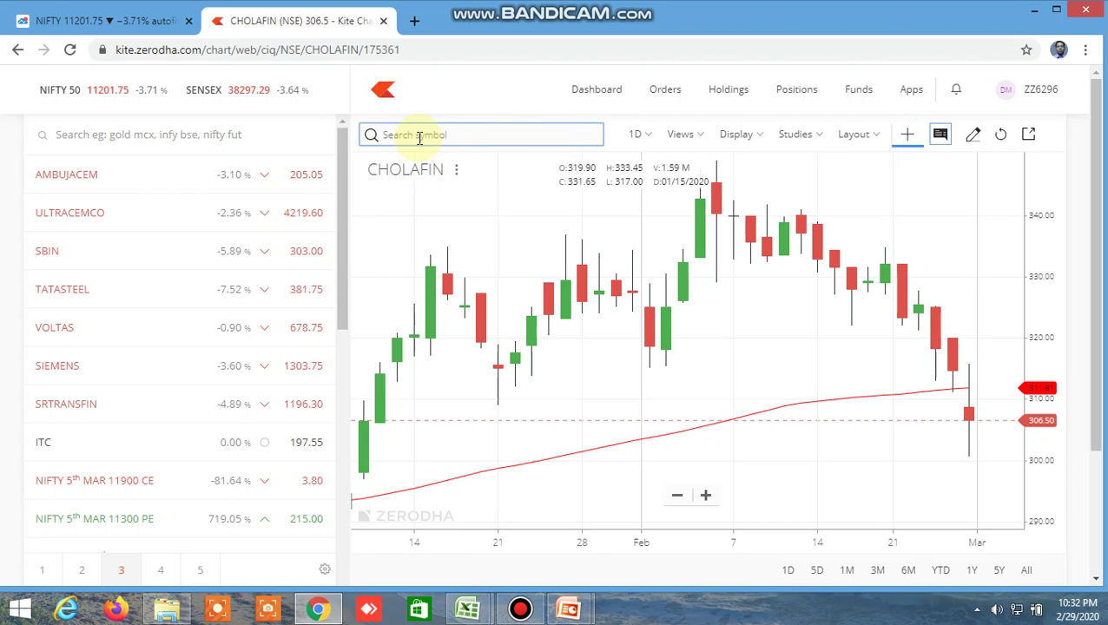
{"action": "type", "text": "sunphar"}
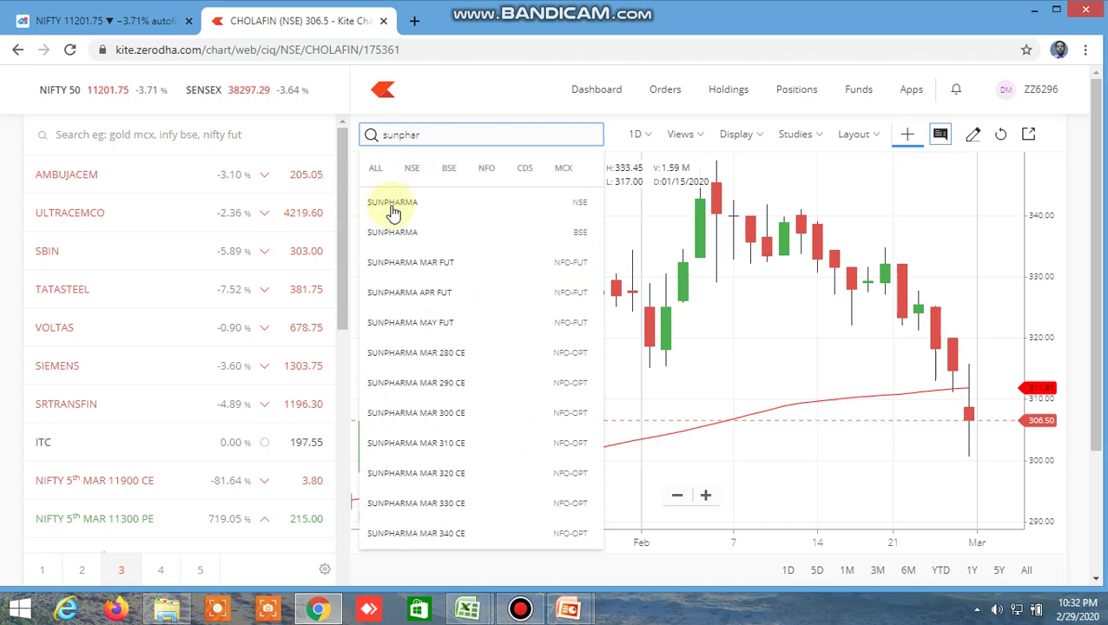
{"action": "left_click", "coordinate": [392, 208]}
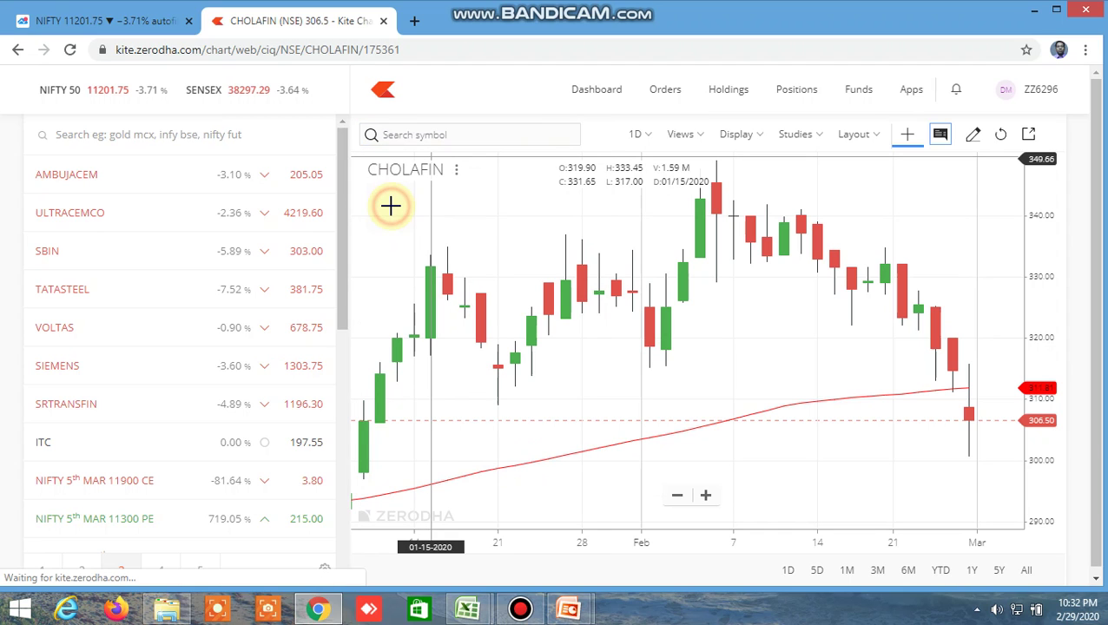
{"action": "left_click", "coordinate": [718, 373]}
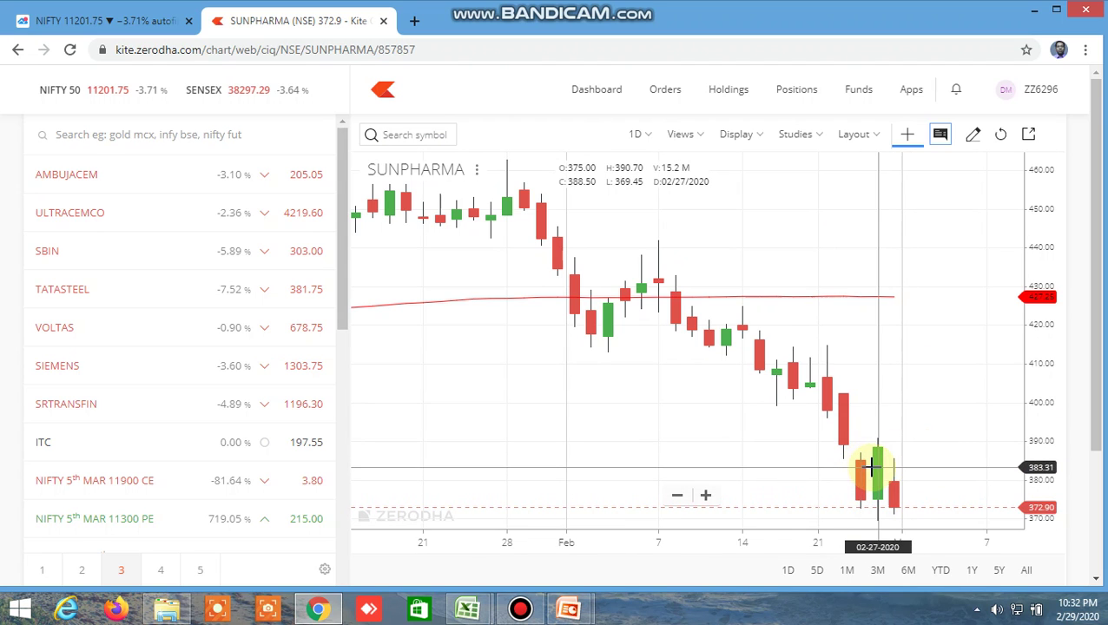
Step: Return to the Excel screener workbook and view the CURRENT DAY and DAY 1 price columns for SUNPHAR
{"action": "mouse_move", "coordinate": [467, 610]}
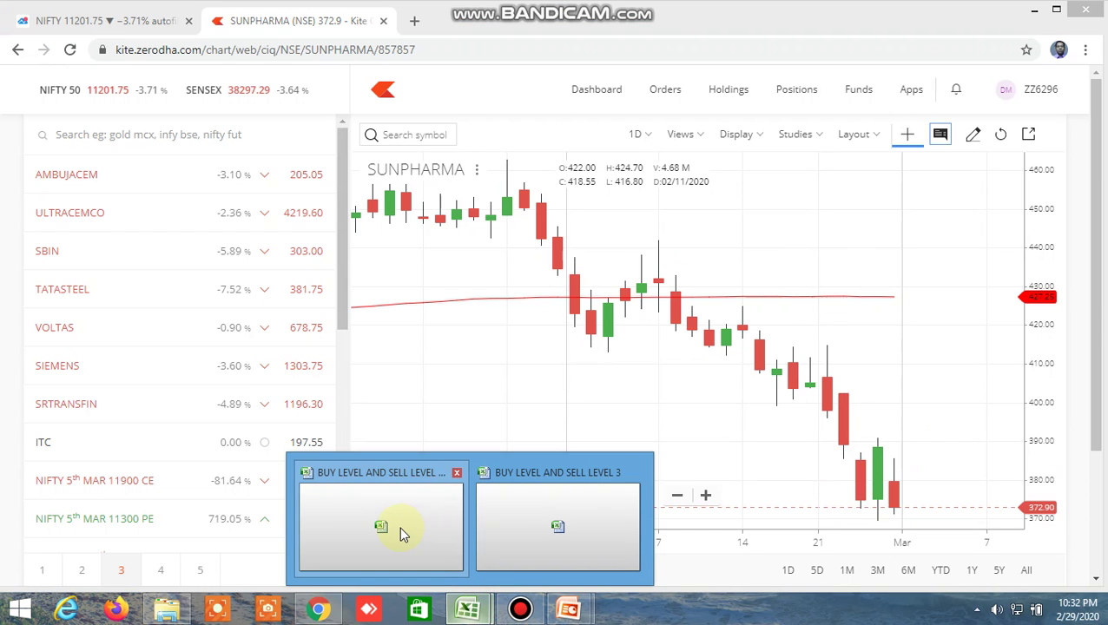
{"action": "left_click", "coordinate": [400, 526]}
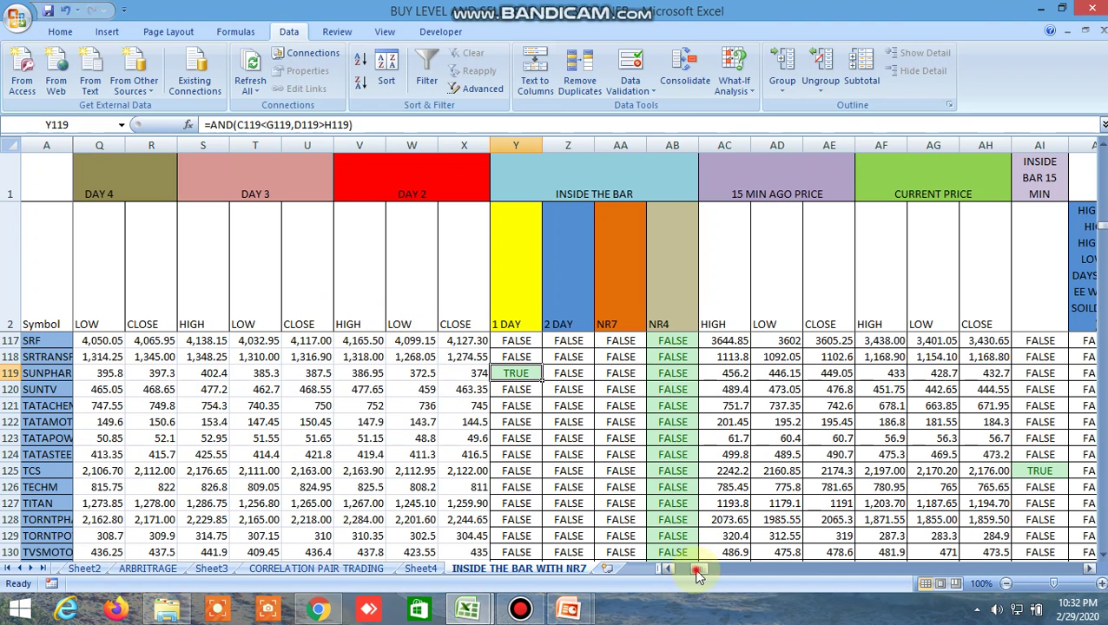
{"action": "left_click_drag", "start_coordinate": [697, 573], "coordinate": [657, 570]}
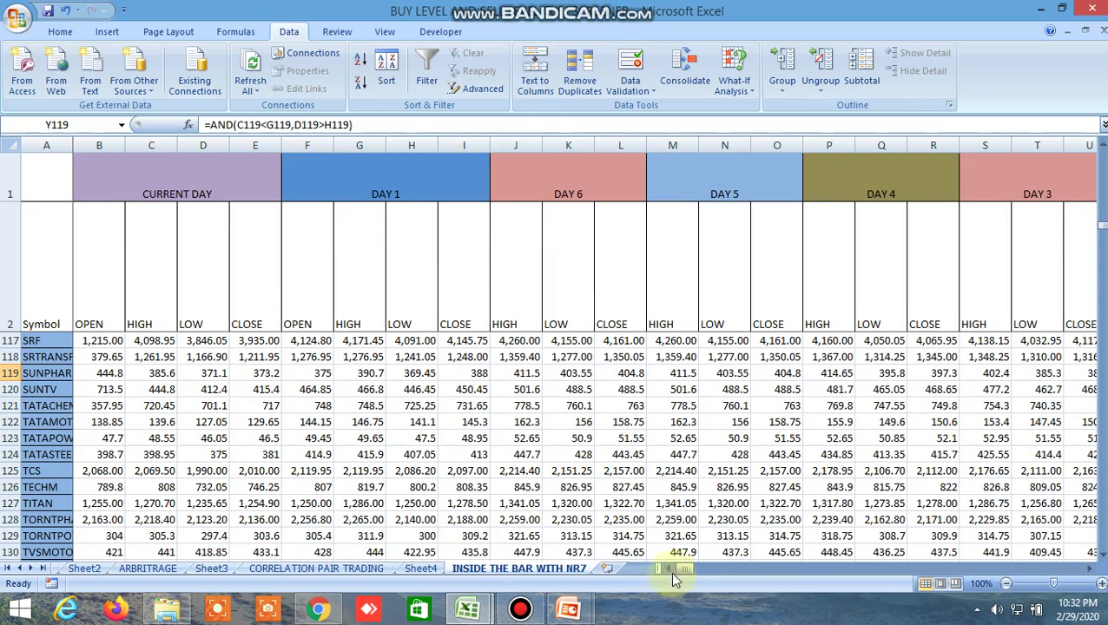
Step: Go to the candlestick pattern columns and inspect the LOWER HIGH LOWER LOW 3 DAYS formula in AK28 for BPCL
{"action": "left_click_drag", "start_coordinate": [685, 571], "coordinate": [699, 574]}
{"action": "scroll", "coordinate": [340, 411], "scroll_direction": "down", "scroll_amount": 4}
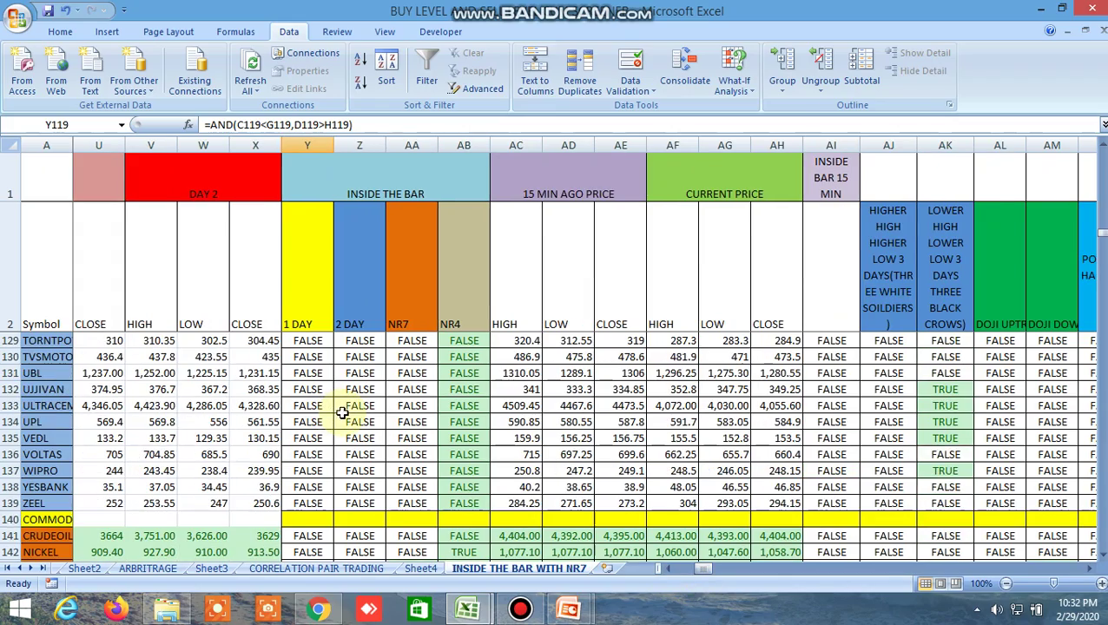
{"action": "scroll", "coordinate": [354, 416], "scroll_direction": "up", "scroll_amount": 20}
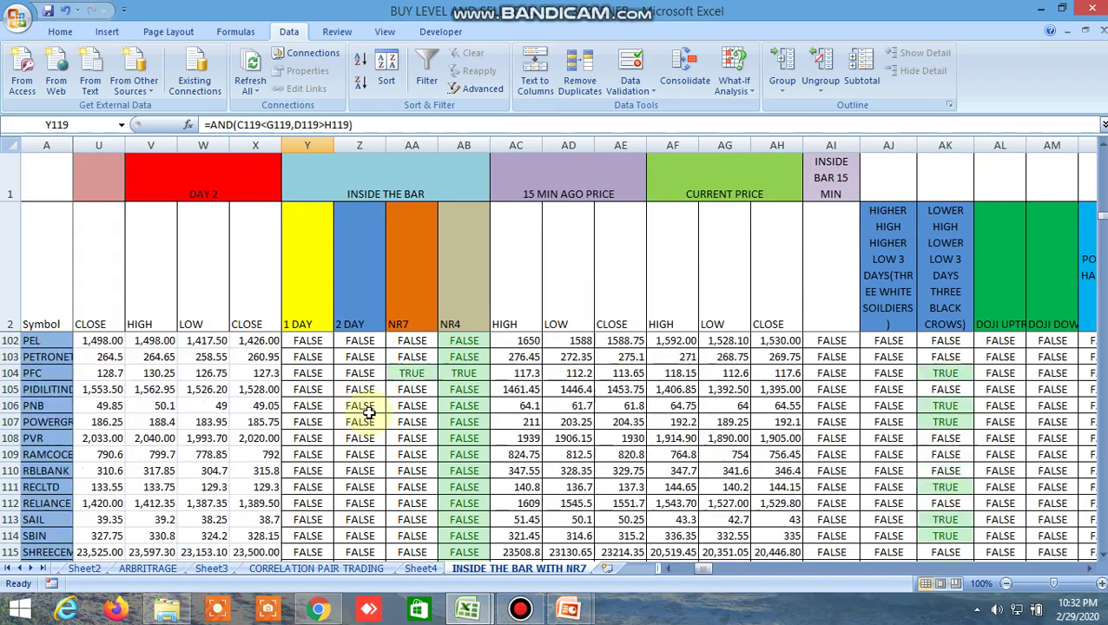
{"action": "scroll", "coordinate": [379, 393], "scroll_direction": "up", "scroll_amount": 20}
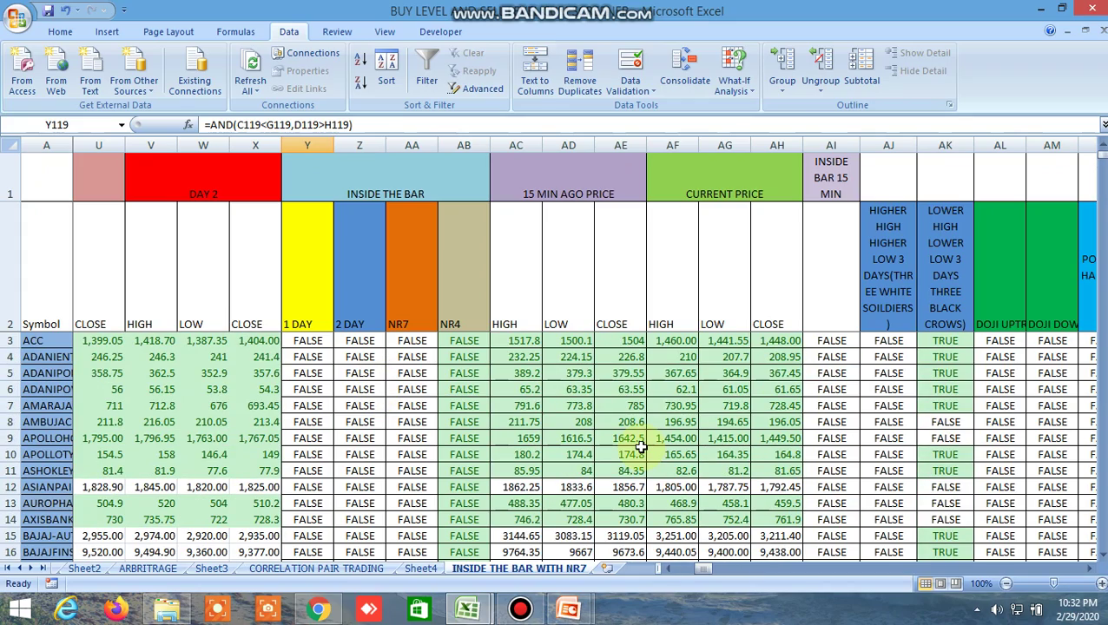
{"action": "scroll", "coordinate": [640, 447], "scroll_direction": "right", "scroll_amount": 5}
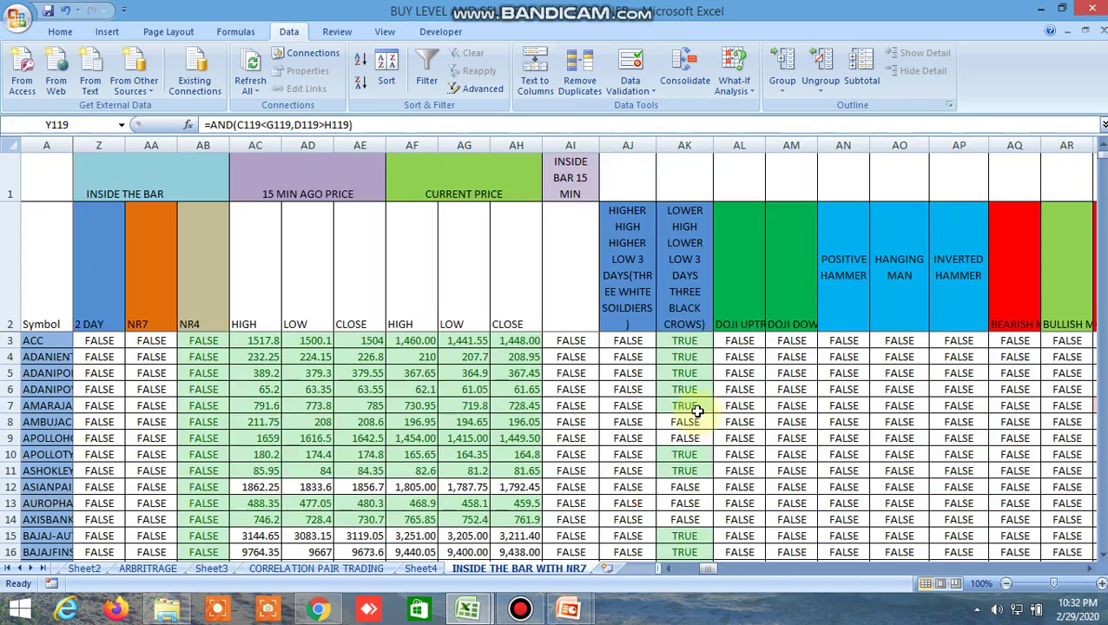
{"action": "scroll", "coordinate": [698, 413], "scroll_direction": "down", "scroll_amount": 1}
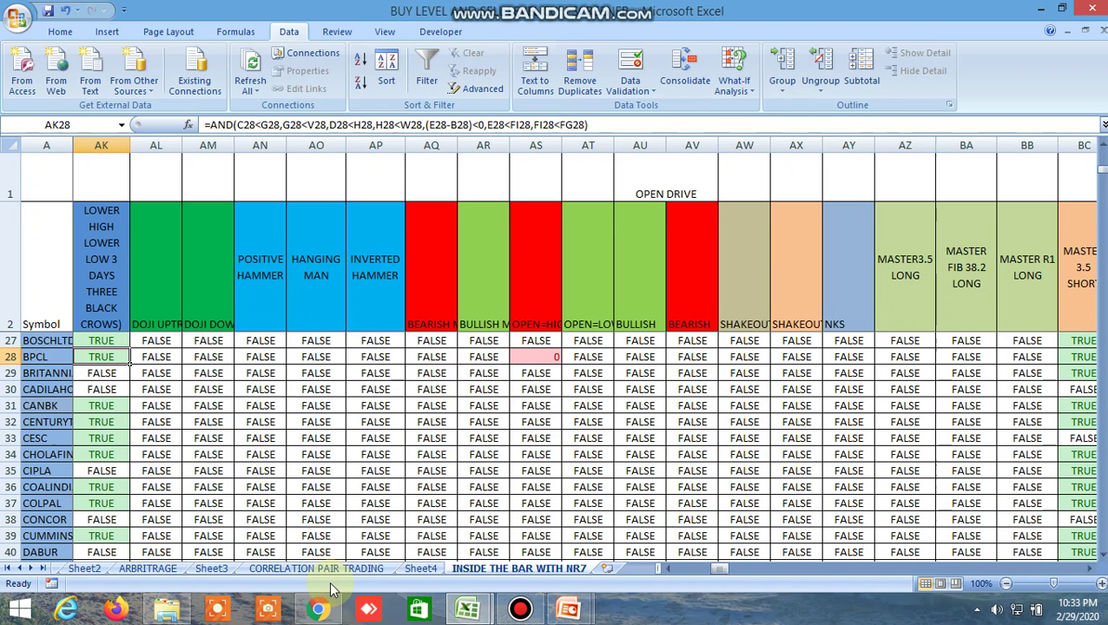
Step: Switch to Chrome and open the BPCL (NSE) chart in Kite by searching for "bpcl"
{"action": "left_click", "coordinate": [409, 140]}
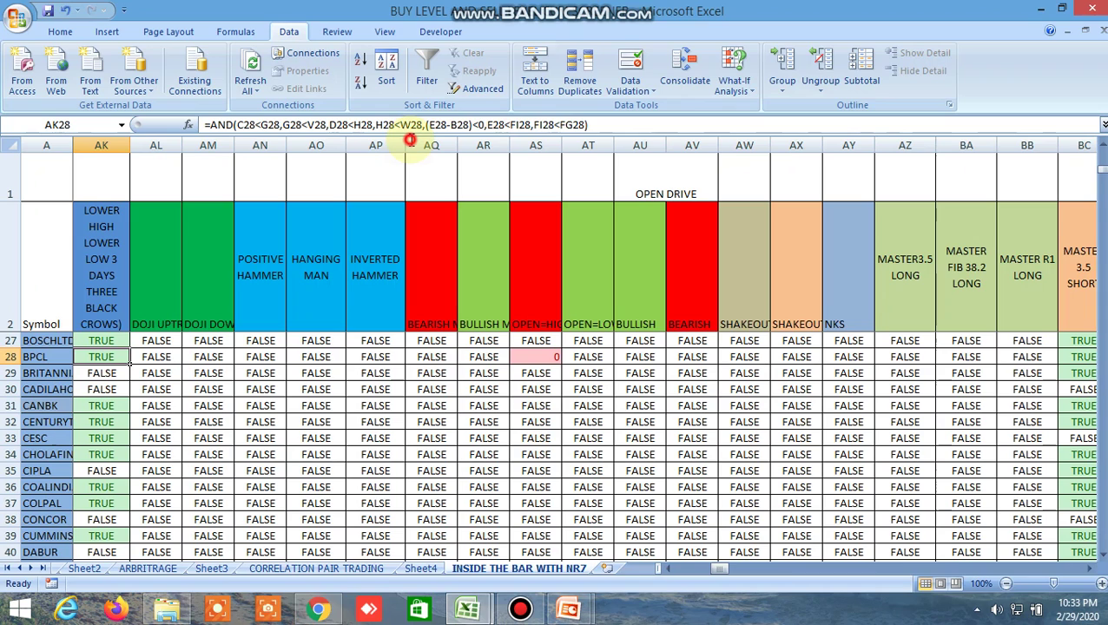
{"action": "left_click", "coordinate": [468, 611]}
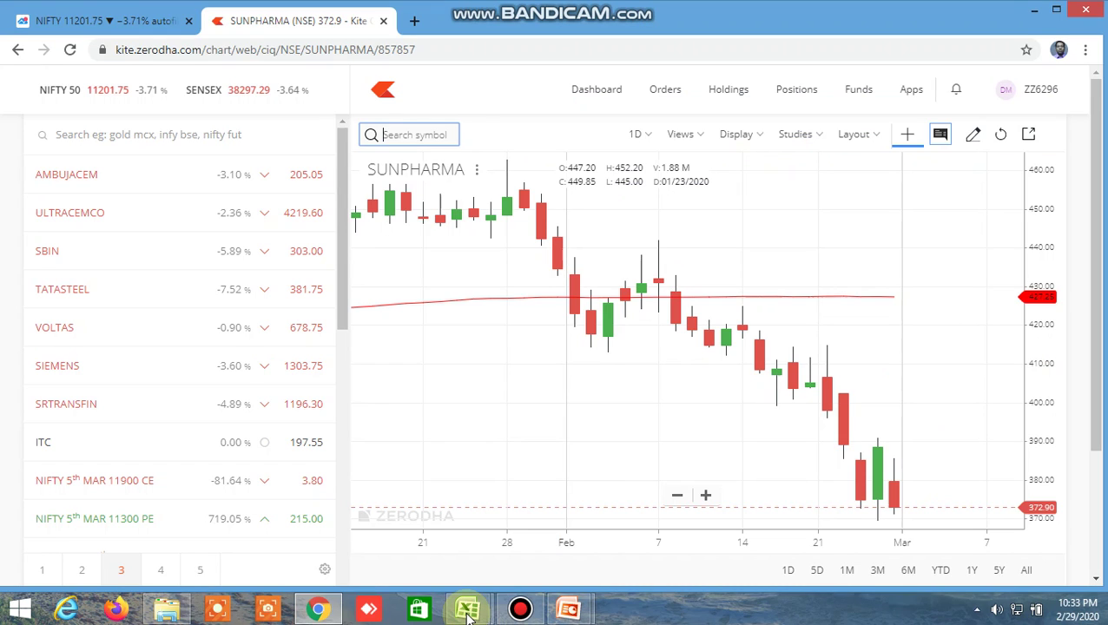
{"action": "left_click", "coordinate": [468, 610]}
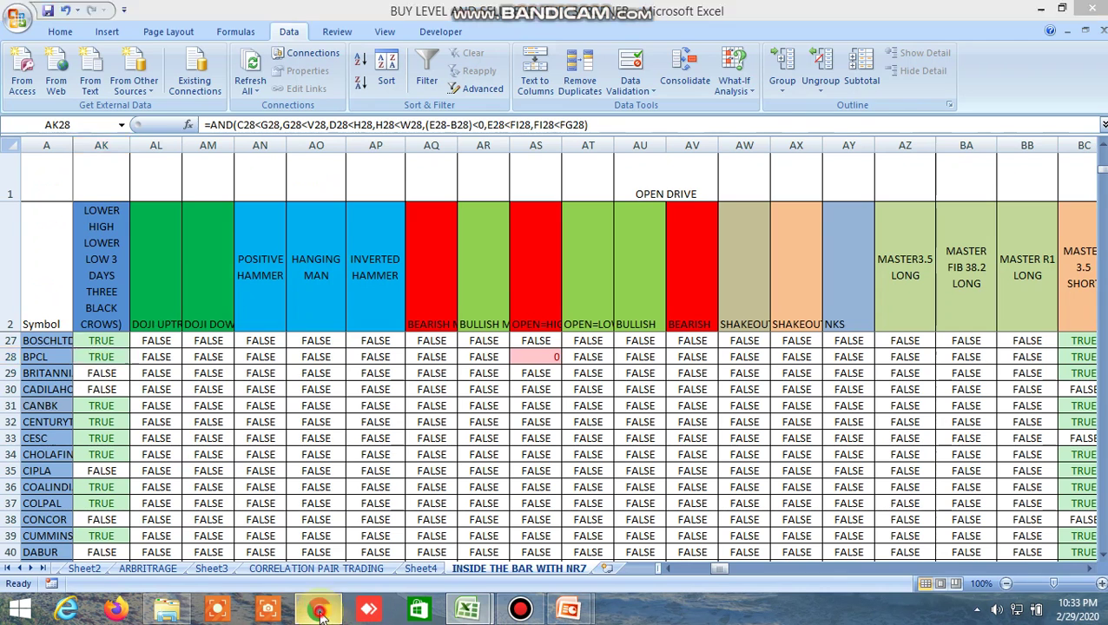
{"action": "left_click", "coordinate": [468, 610]}
{"action": "type", "text": "b"}
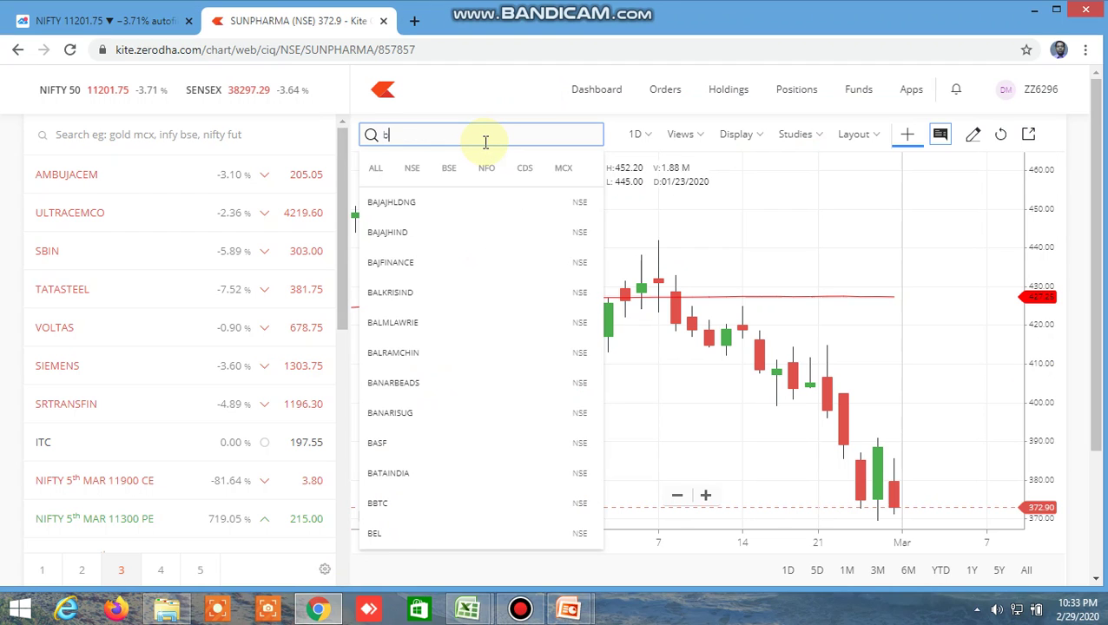
{"action": "type", "text": "pcl"}
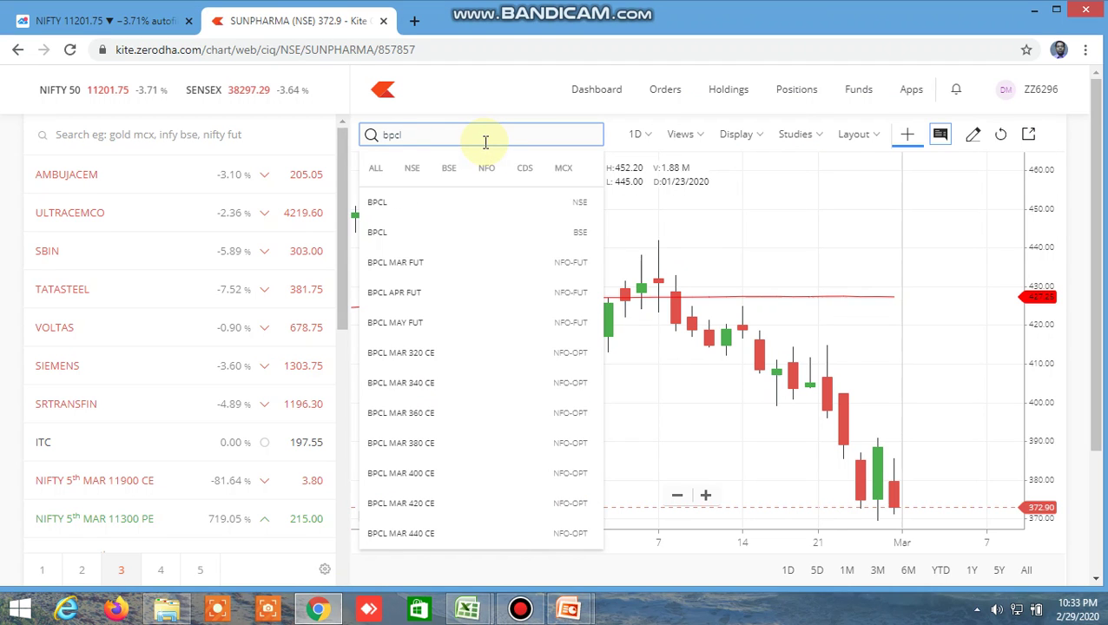
{"action": "left_click", "coordinate": [443, 214]}
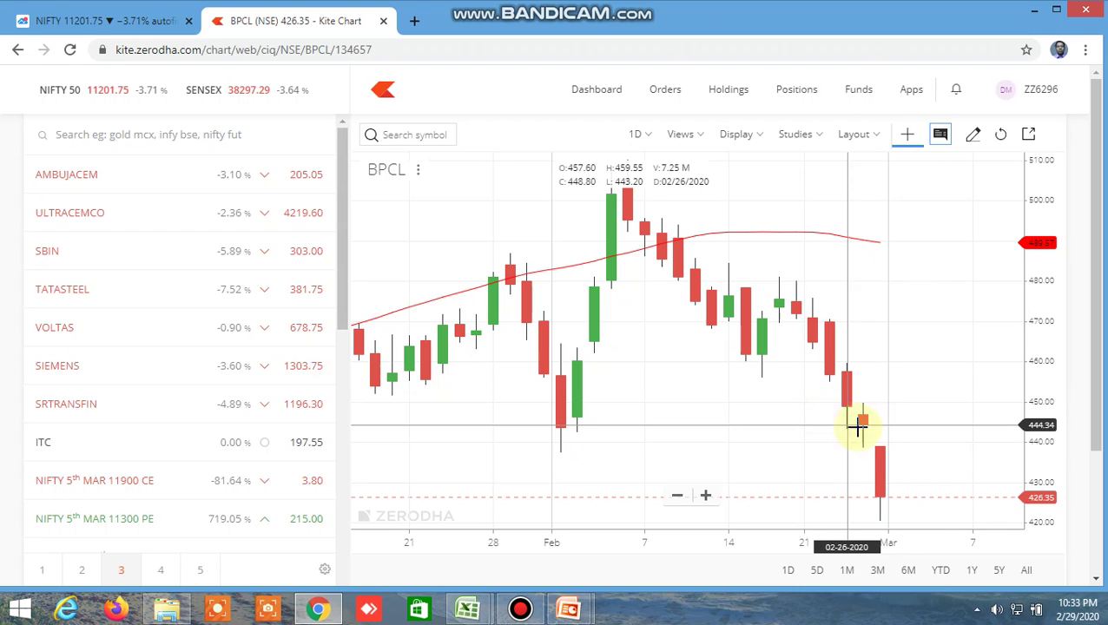
Step: Return to the Excel screener workbook and review the OPEN DRIVE, MASTER long and short, engulfing and SHAKEOUT columns down the symbol list
{"action": "key", "text": "alt+Tab"}
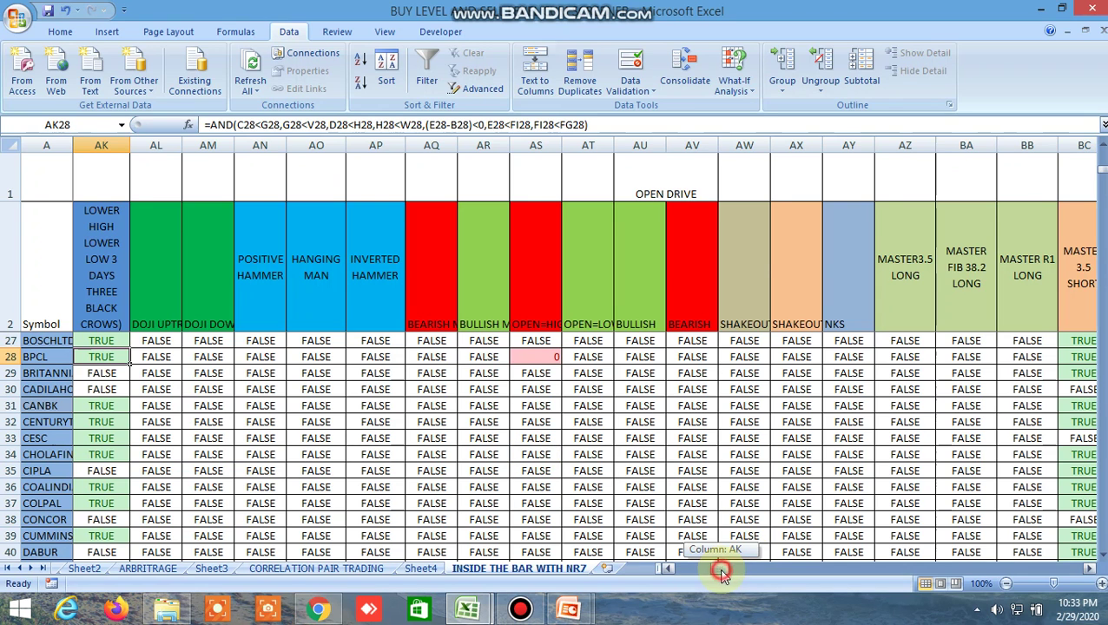
{"action": "left_click_drag", "start_coordinate": [721, 573], "coordinate": [728, 576]}
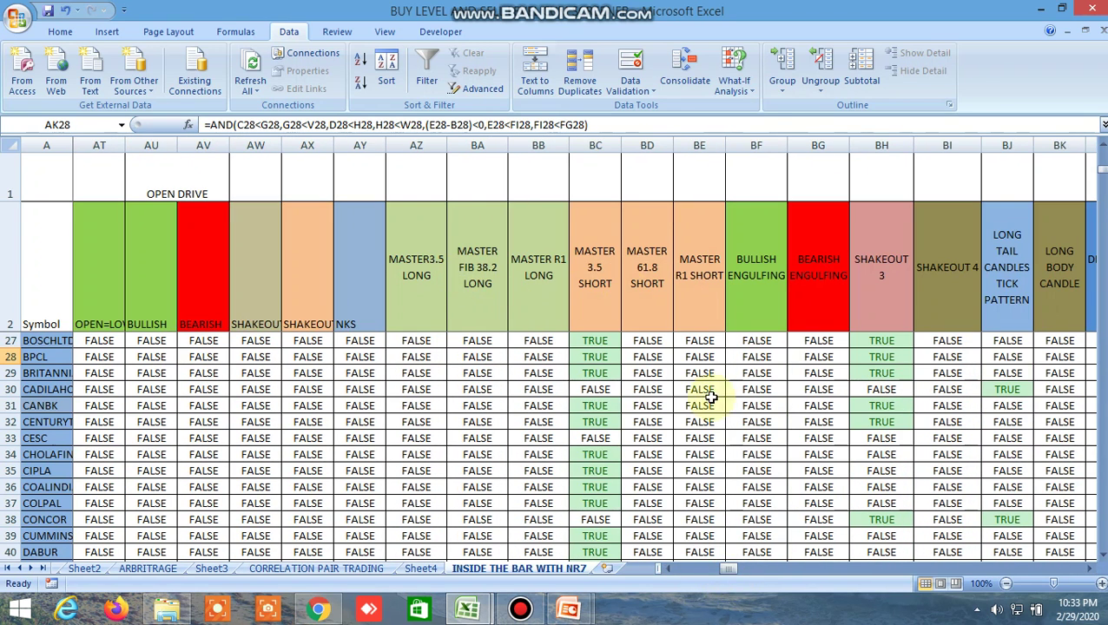
{"action": "scroll", "coordinate": [710, 397], "scroll_direction": "down", "scroll_amount": 5}
{"action": "scroll", "coordinate": [713, 424], "scroll_direction": "down", "scroll_amount": 2}
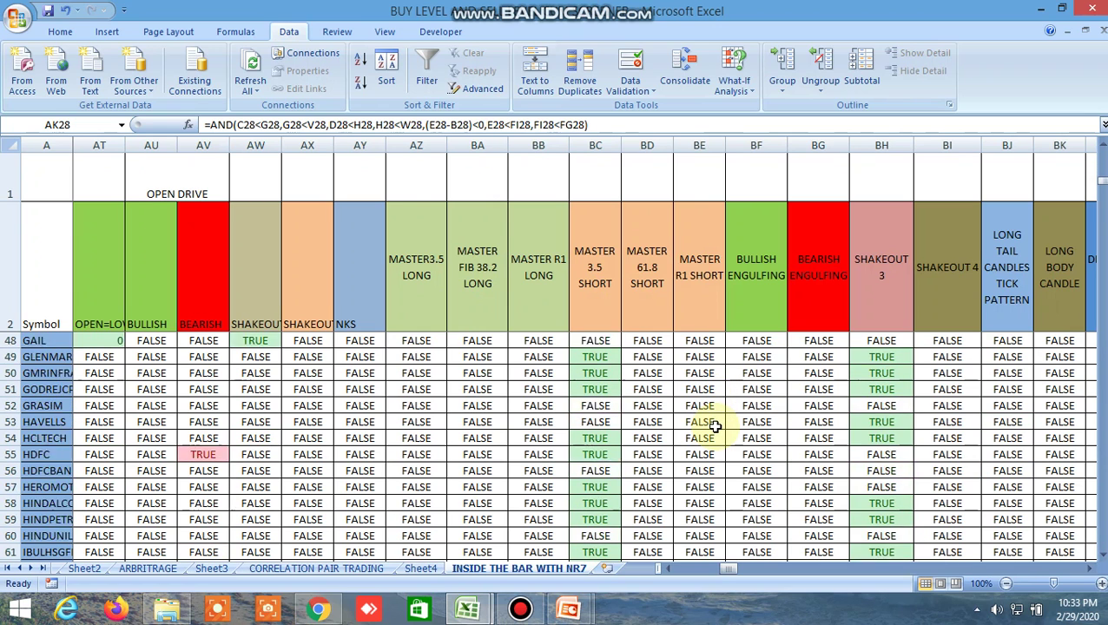
{"action": "scroll", "coordinate": [716, 422], "scroll_direction": "up", "scroll_amount": 11}
{"action": "scroll", "coordinate": [719, 421], "scroll_direction": "up", "scroll_amount": 4}
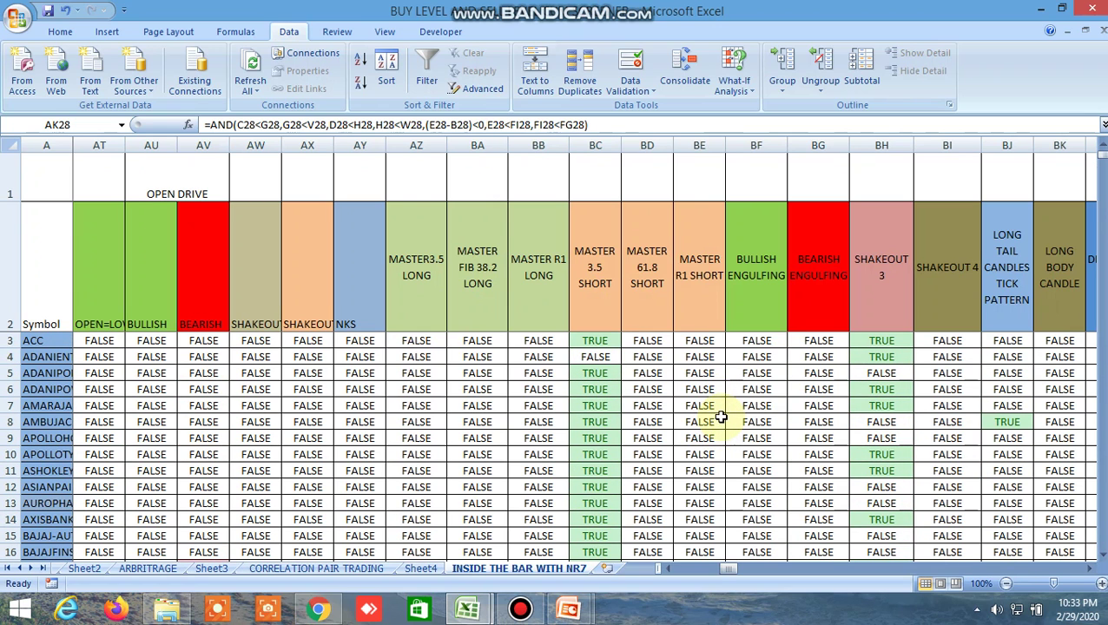
Step: Examine the LONG TAIL CANDLES, doji, MORNING STAR, EVENING STAR and reversal pattern columns for the first symbols in the list
{"action": "left_click", "coordinate": [1087, 568]}
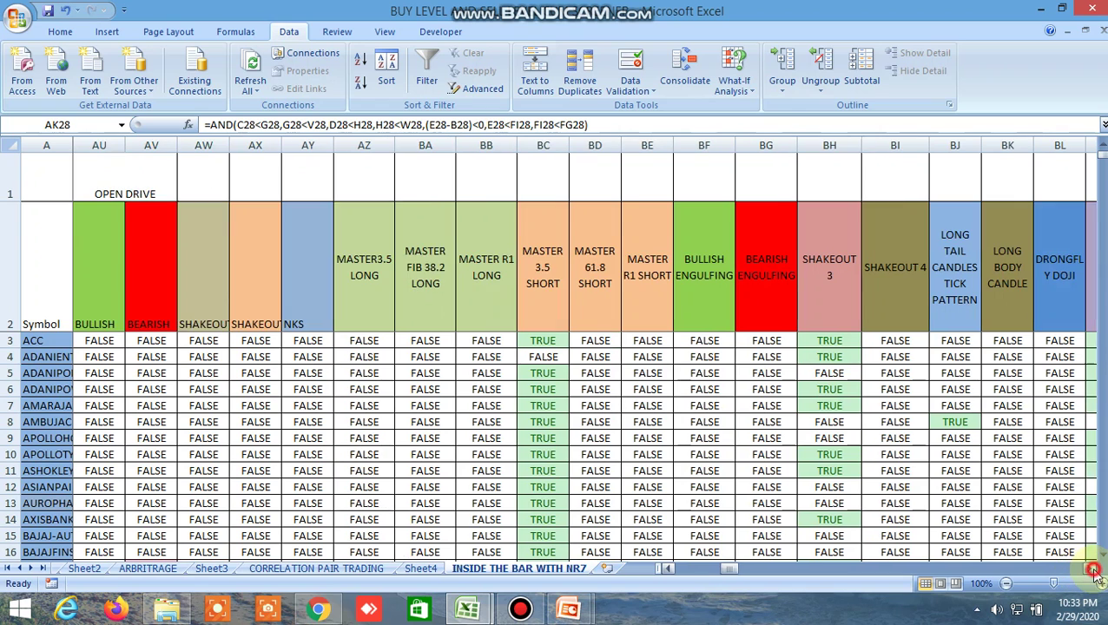
{"action": "left_click", "coordinate": [1086, 569]}
{"action": "left_click", "coordinate": [1087, 568]}
{"action": "left_click", "coordinate": [1088, 569]}
{"action": "left_click", "coordinate": [1088, 569]}
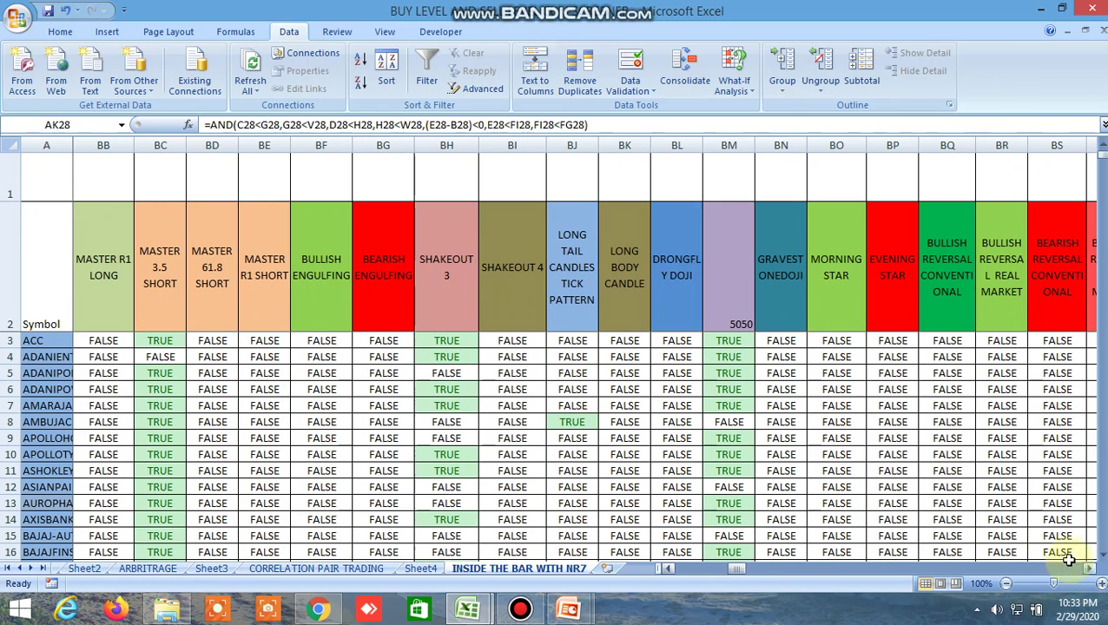
{"action": "scroll", "coordinate": [694, 425], "scroll_direction": "down", "scroll_amount": 1}
{"action": "scroll", "coordinate": [696, 426], "scroll_direction": "down", "scroll_amount": 1}
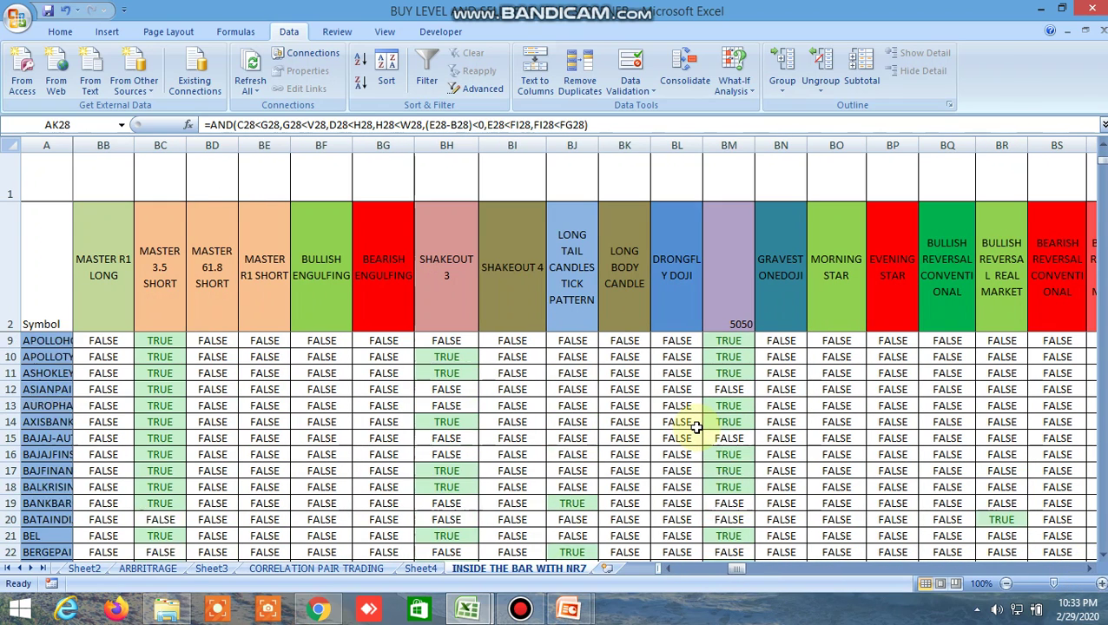
{"action": "scroll", "coordinate": [695, 426], "scroll_direction": "up", "scroll_amount": 2}
{"action": "scroll", "coordinate": [696, 426], "scroll_direction": "down", "scroll_amount": 3}
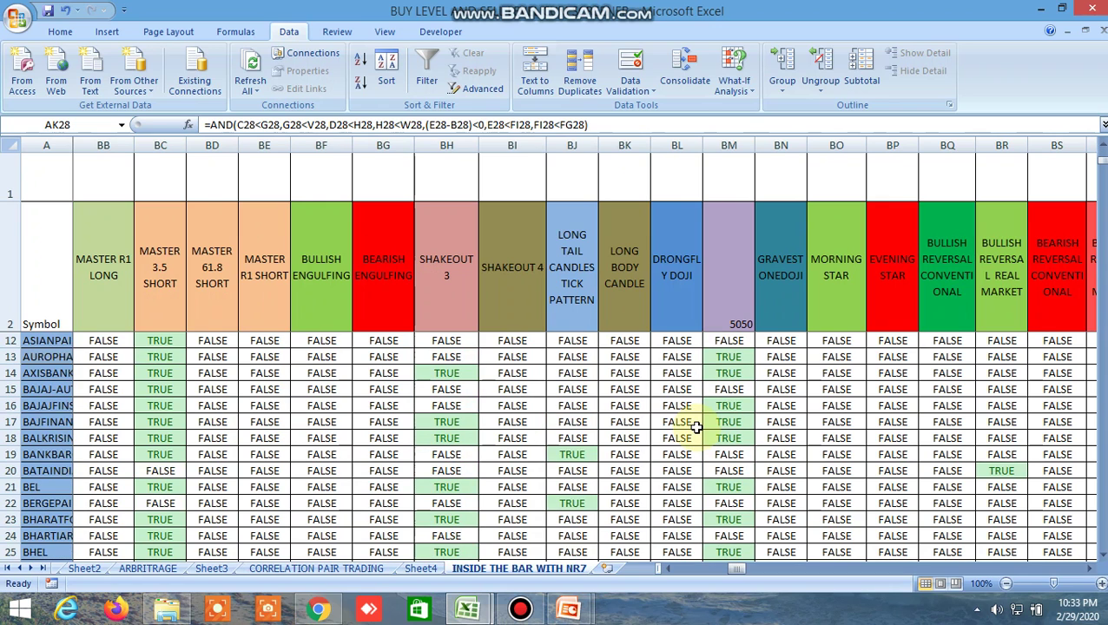
{"action": "scroll", "coordinate": [695, 426], "scroll_direction": "up", "scroll_amount": 3}
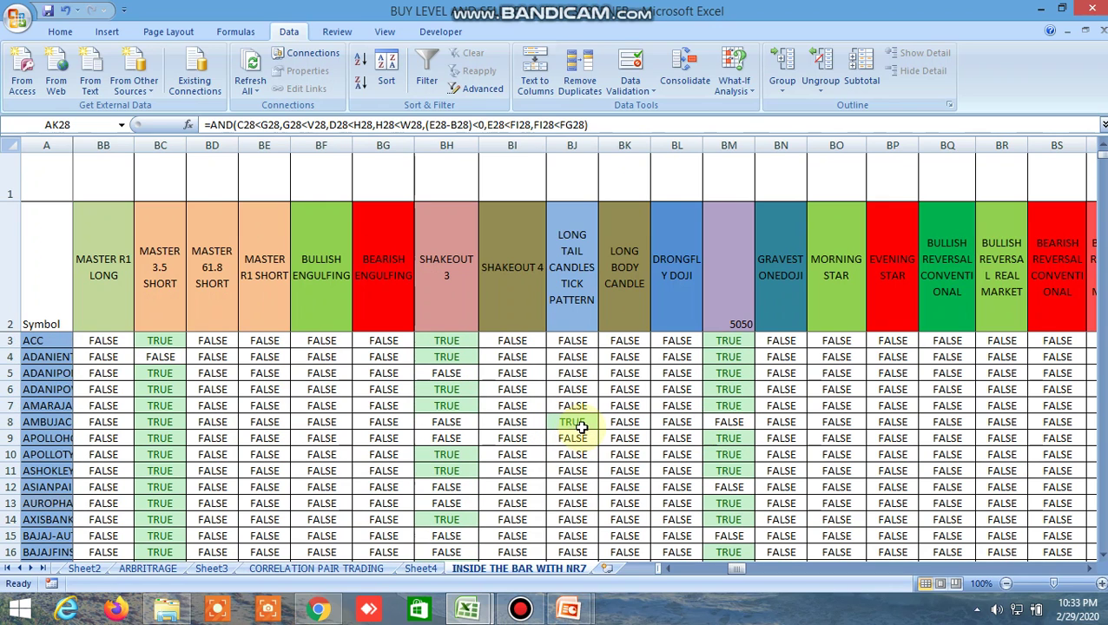
Step: Select the LONG TAIL CANDLES TICK PATTERN signal in BJ8 for AMBUJACEM, then switch to Chrome and start a Kite chart symbol search with "a"
{"action": "left_click", "coordinate": [580, 426]}
{"action": "left_click", "coordinate": [319, 610]}
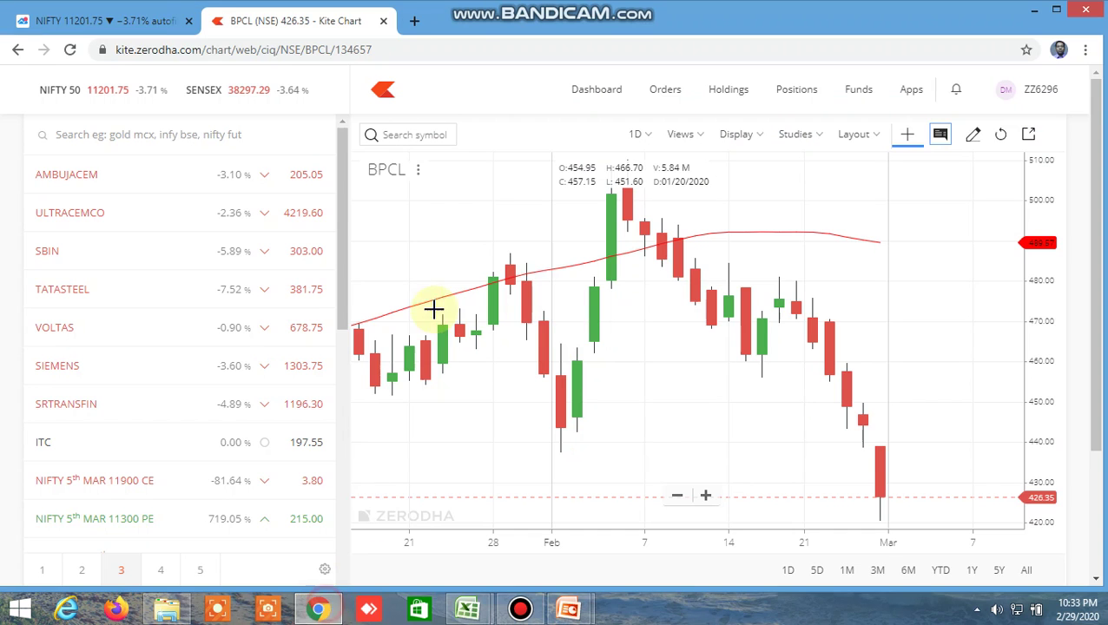
{"action": "left_click", "coordinate": [408, 134]}
{"action": "type", "text": "a"}
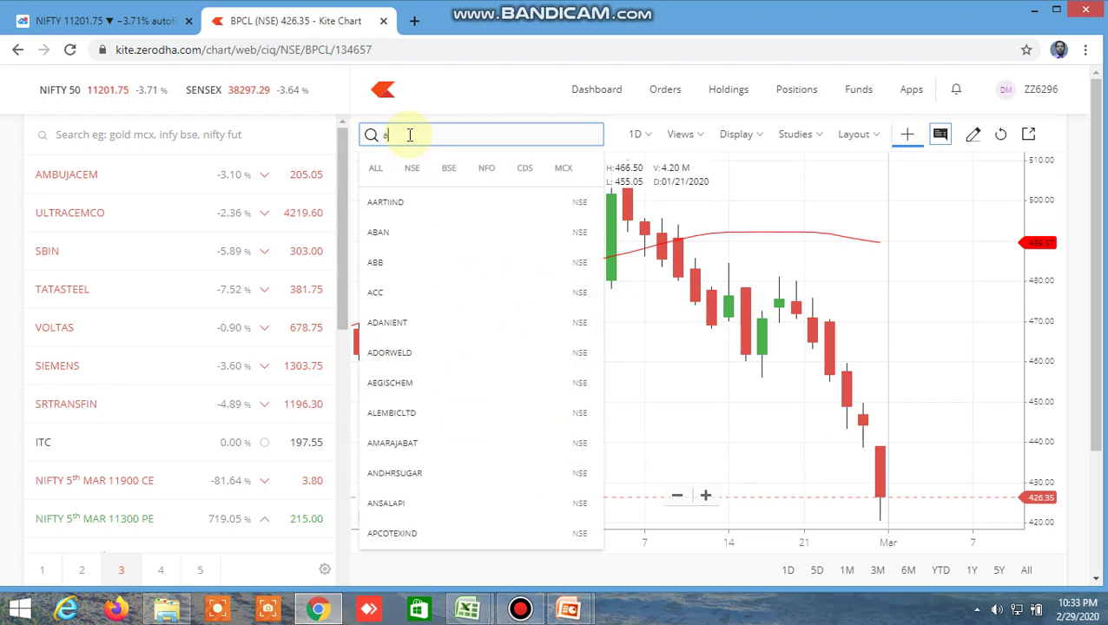